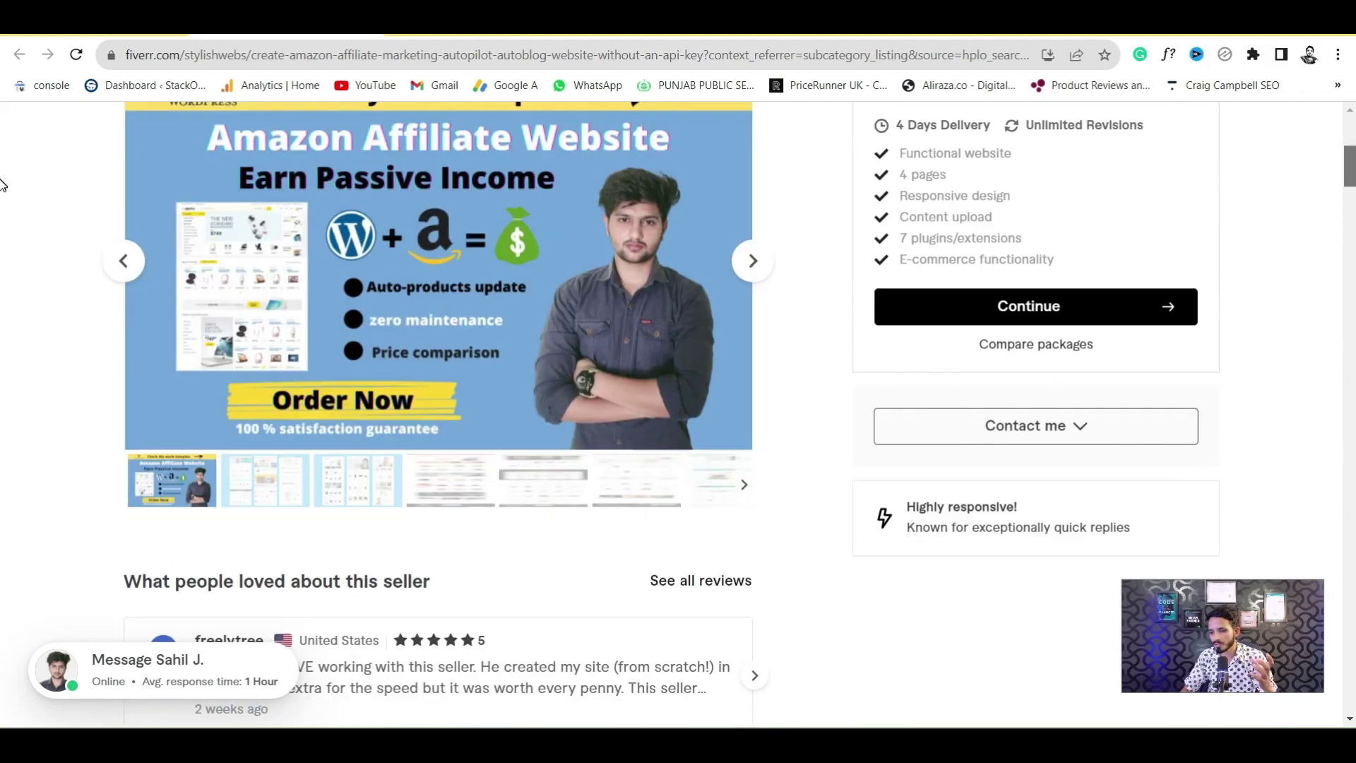
Return to Fiverr's WordPress Development category and scroll down to its grid of gigs
{"action": "scroll", "coordinate": [2, 176], "scroll_direction": "up", "scroll_amount": 6}
{"action": "scroll", "coordinate": [2, 157], "scroll_direction": "up", "scroll_amount": 2}
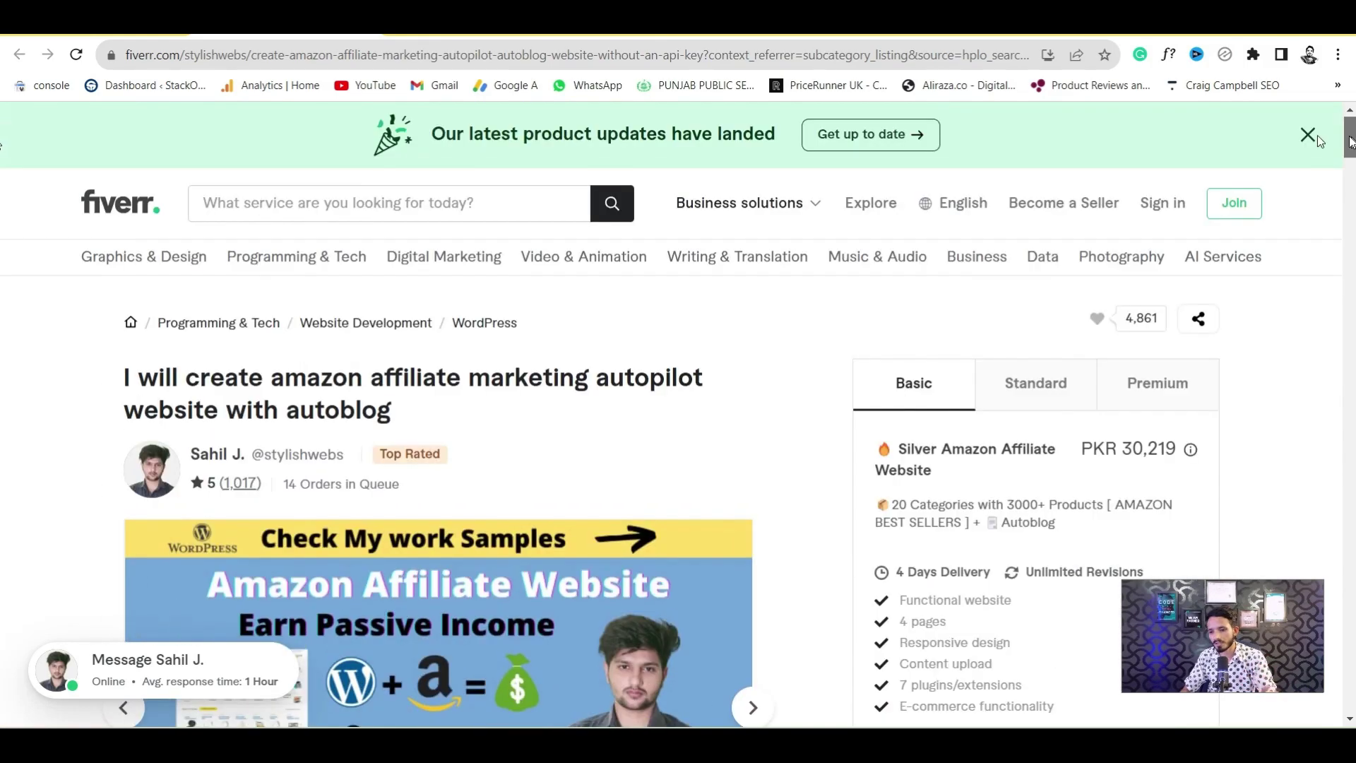
{"action": "left_click", "coordinate": [482, 327]}
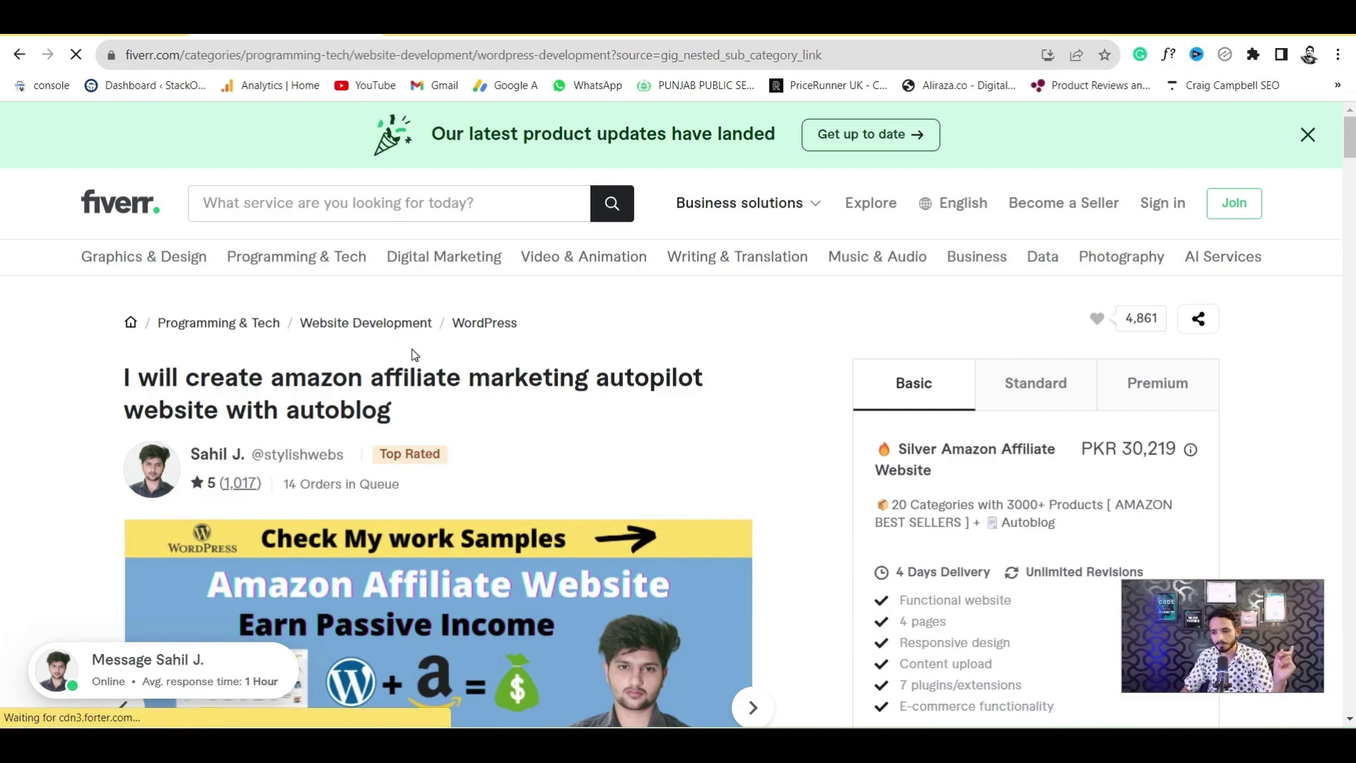
{"action": "scroll", "coordinate": [3, 244], "scroll_direction": "down", "scroll_amount": 2}
{"action": "scroll", "coordinate": [2, 243], "scroll_direction": "down", "scroll_amount": 7}
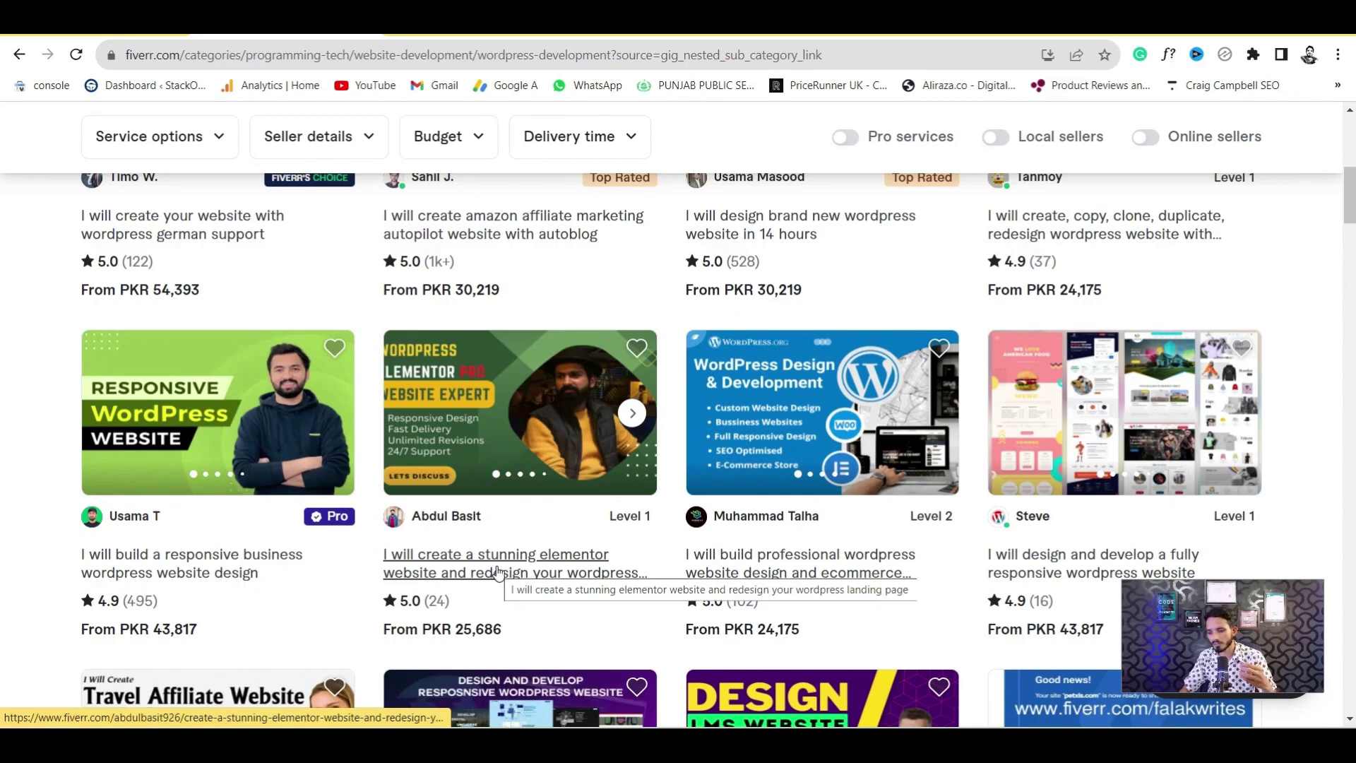
{"action": "left_click_drag", "start_coordinate": [1350, 223], "coordinate": [1351, 265]}
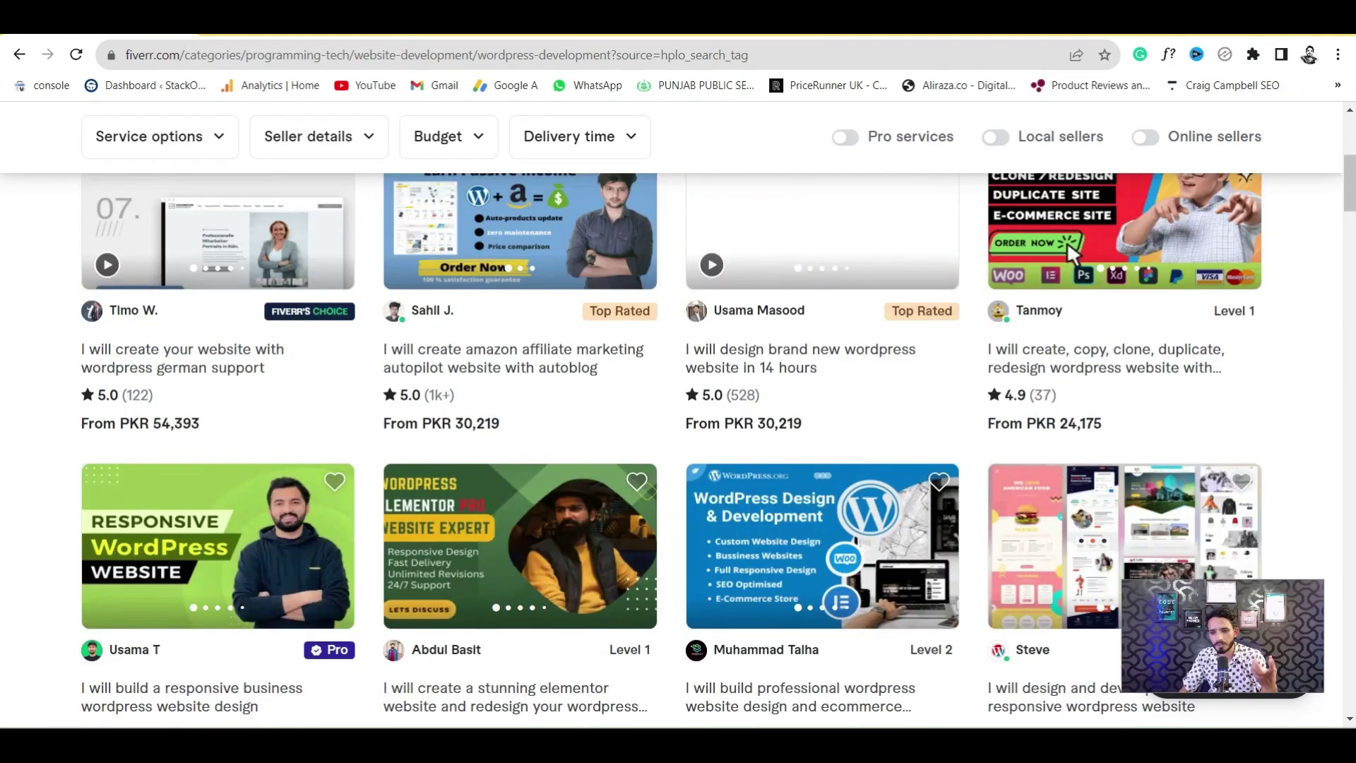
Switch to the hPanel dashboard showing pakpattan.net's Cloud Startup plan
{"action": "left_click", "coordinate": [233, 20]}
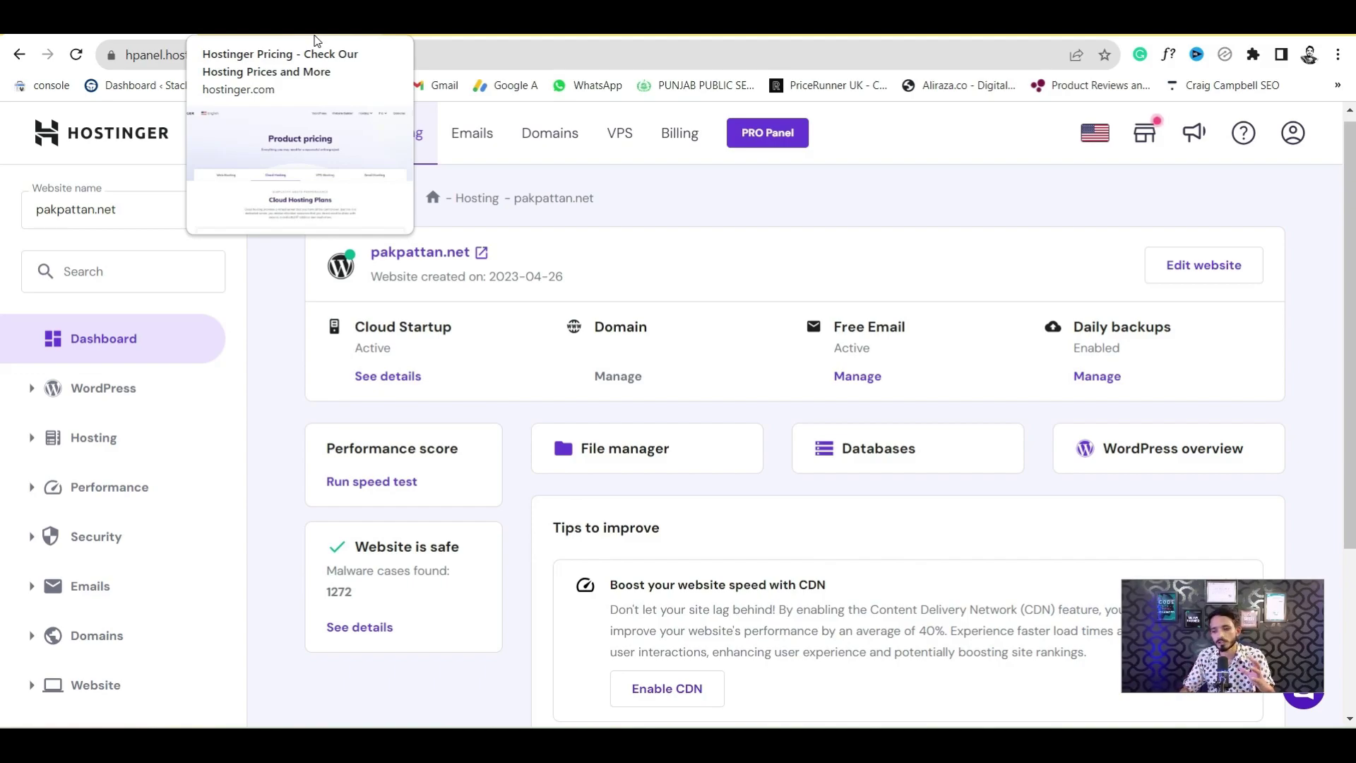
Review the Cloud Hosting plan prices and features, from Startup $9.99/mo to Enterprise $29.99/mo
{"action": "left_click", "coordinate": [315, 32]}
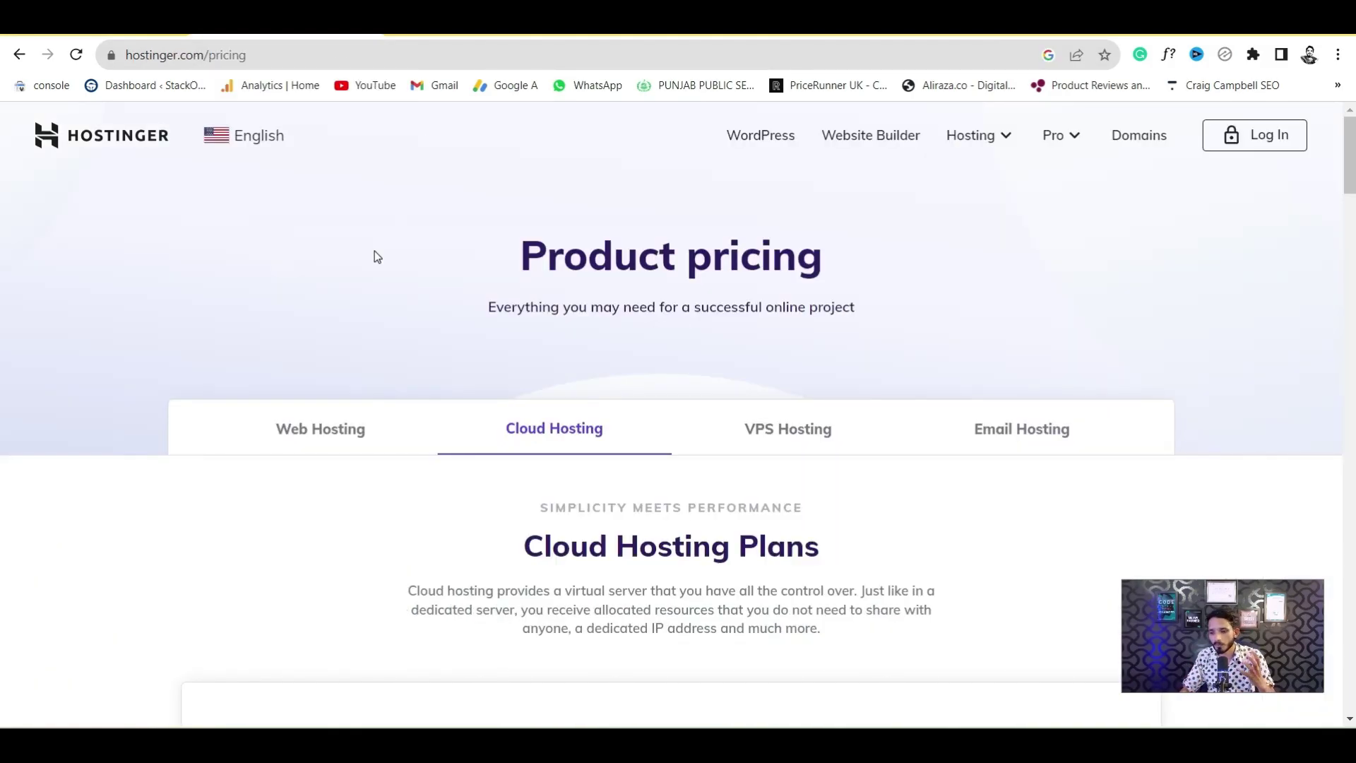
{"action": "scroll", "coordinate": [2, 237], "scroll_direction": "down", "scroll_amount": 4}
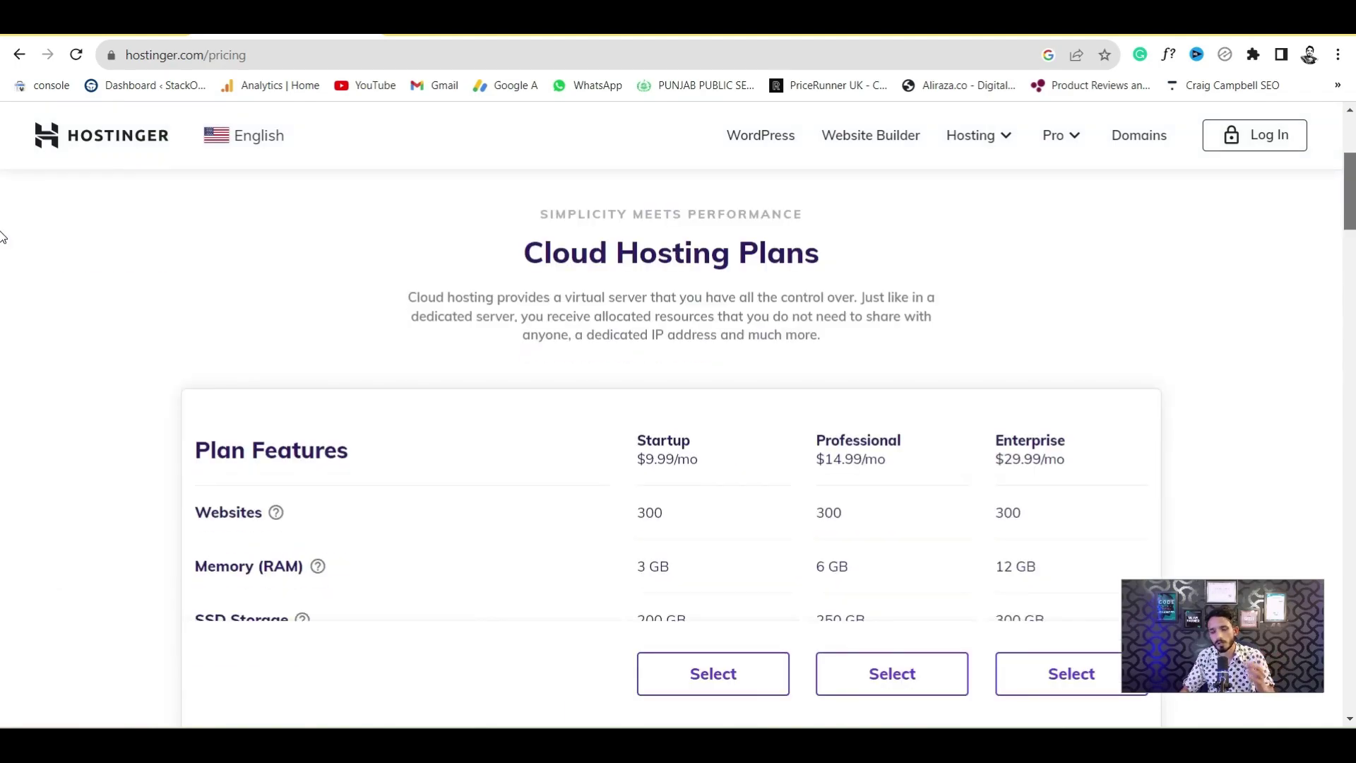
{"action": "scroll", "coordinate": [2, 243], "scroll_direction": "down", "scroll_amount": 3}
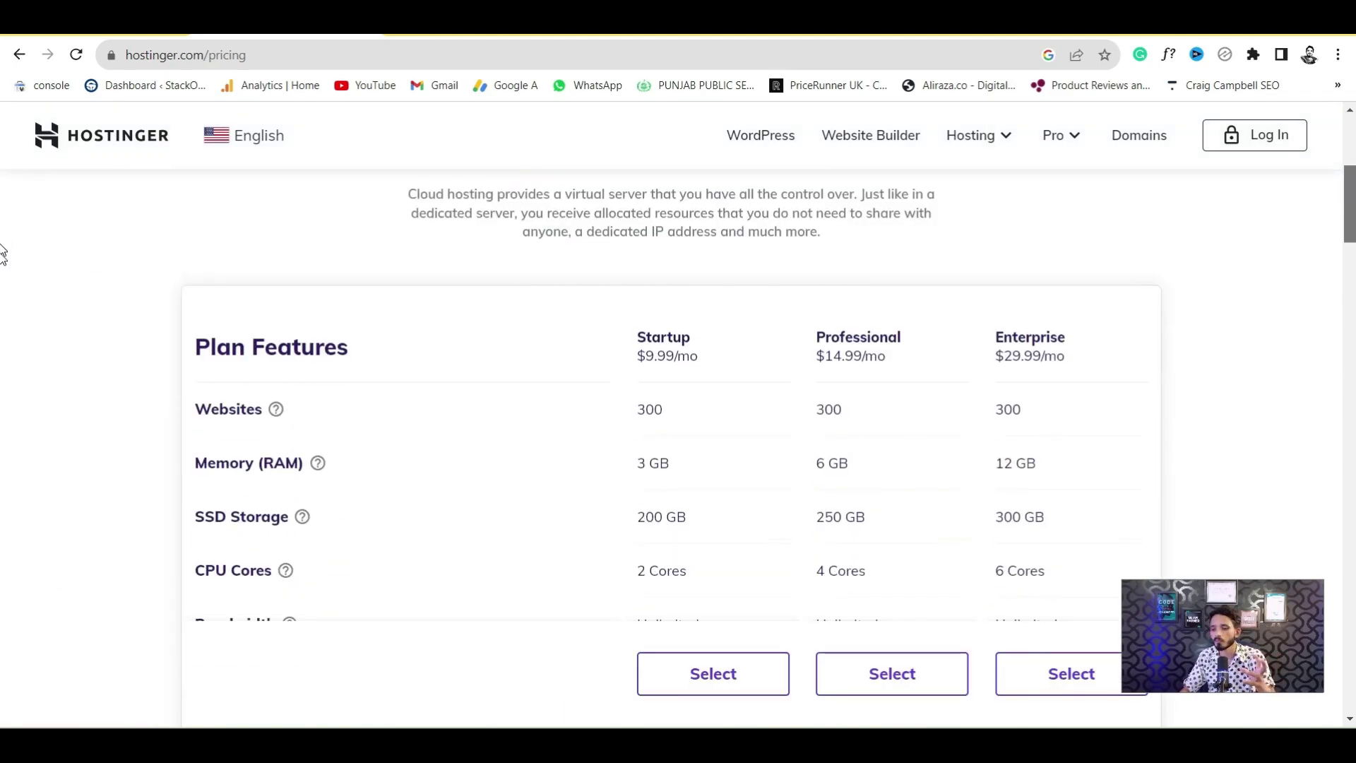
{"action": "mouse_move", "coordinate": [305, 389]}
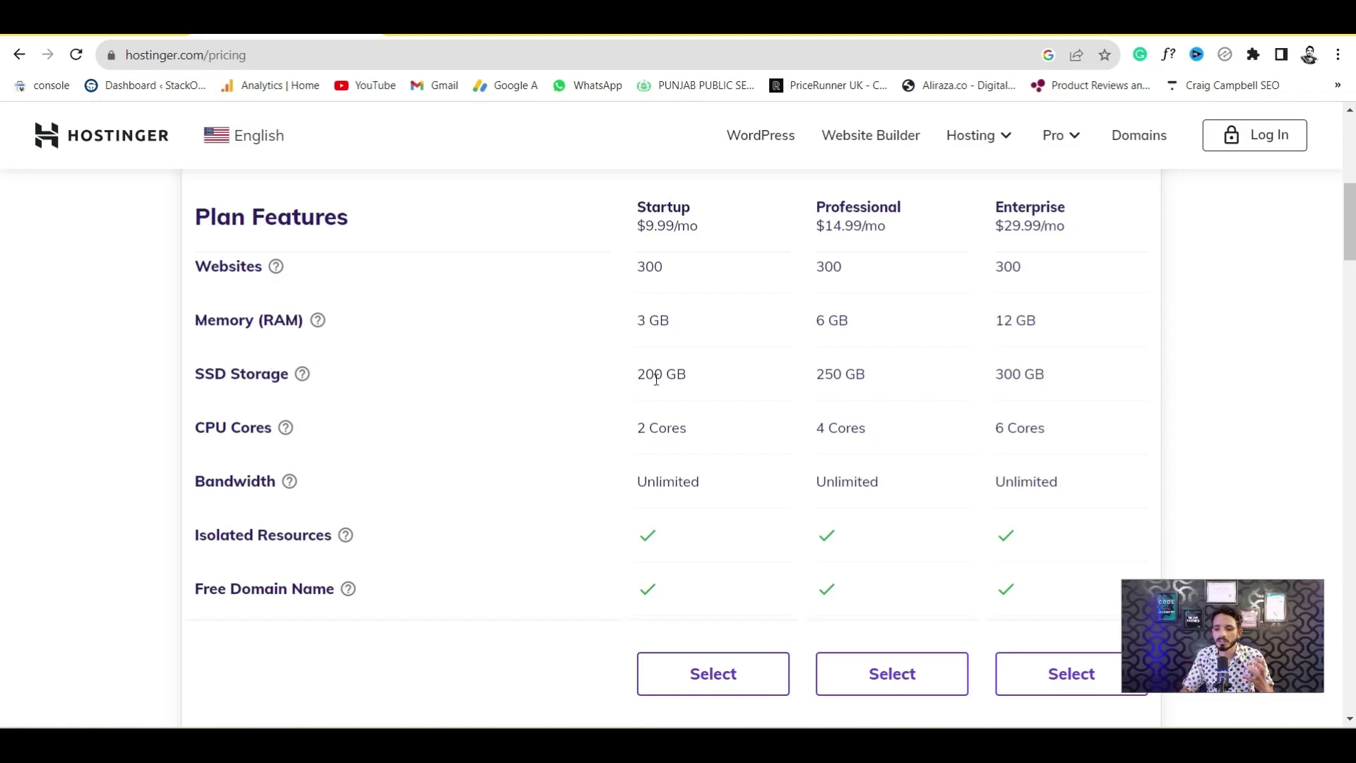
{"action": "scroll", "coordinate": [2, 255], "scroll_direction": "down", "scroll_amount": 1}
{"action": "scroll", "coordinate": [1, 245], "scroll_direction": "up", "scroll_amount": 2}
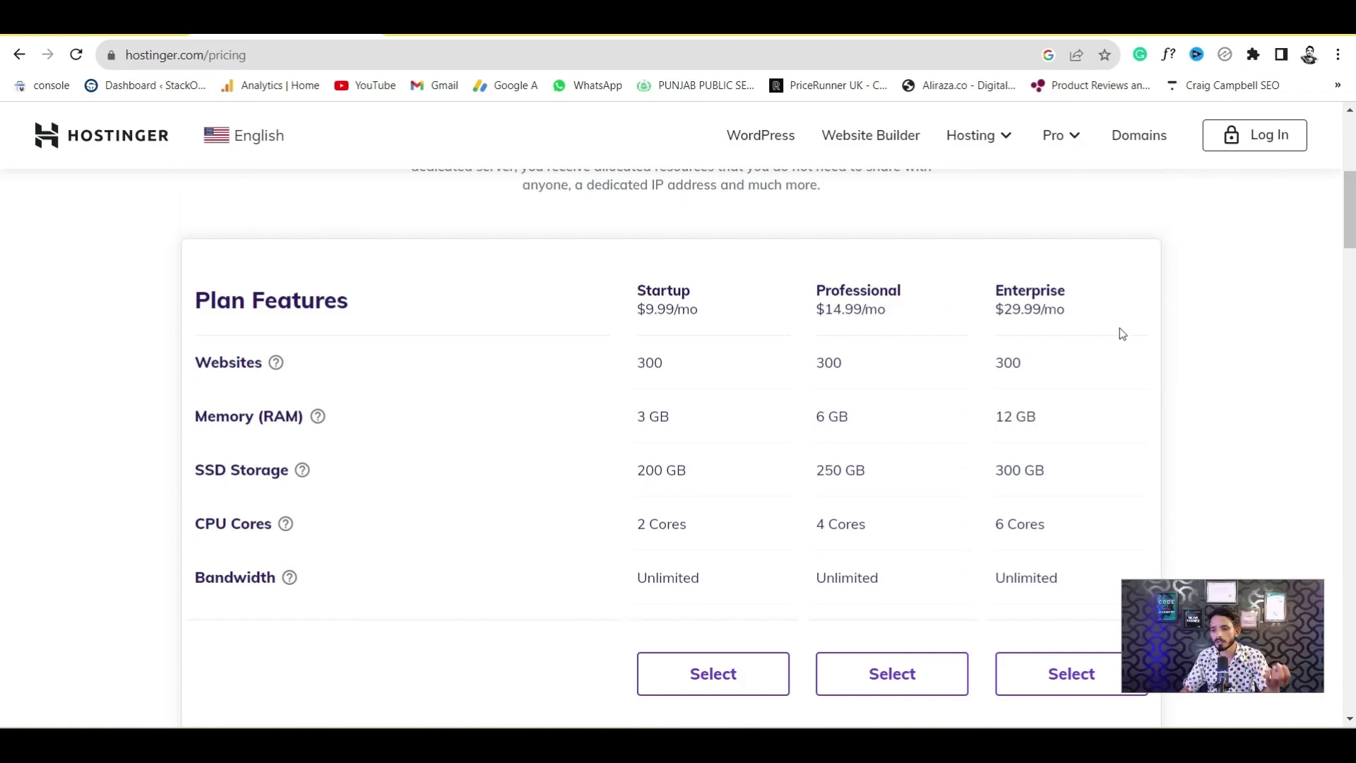
{"action": "scroll", "coordinate": [2, 265], "scroll_direction": "down", "scroll_amount": 3}
{"action": "scroll", "coordinate": [869, 278], "scroll_direction": "up", "scroll_amount": 7}
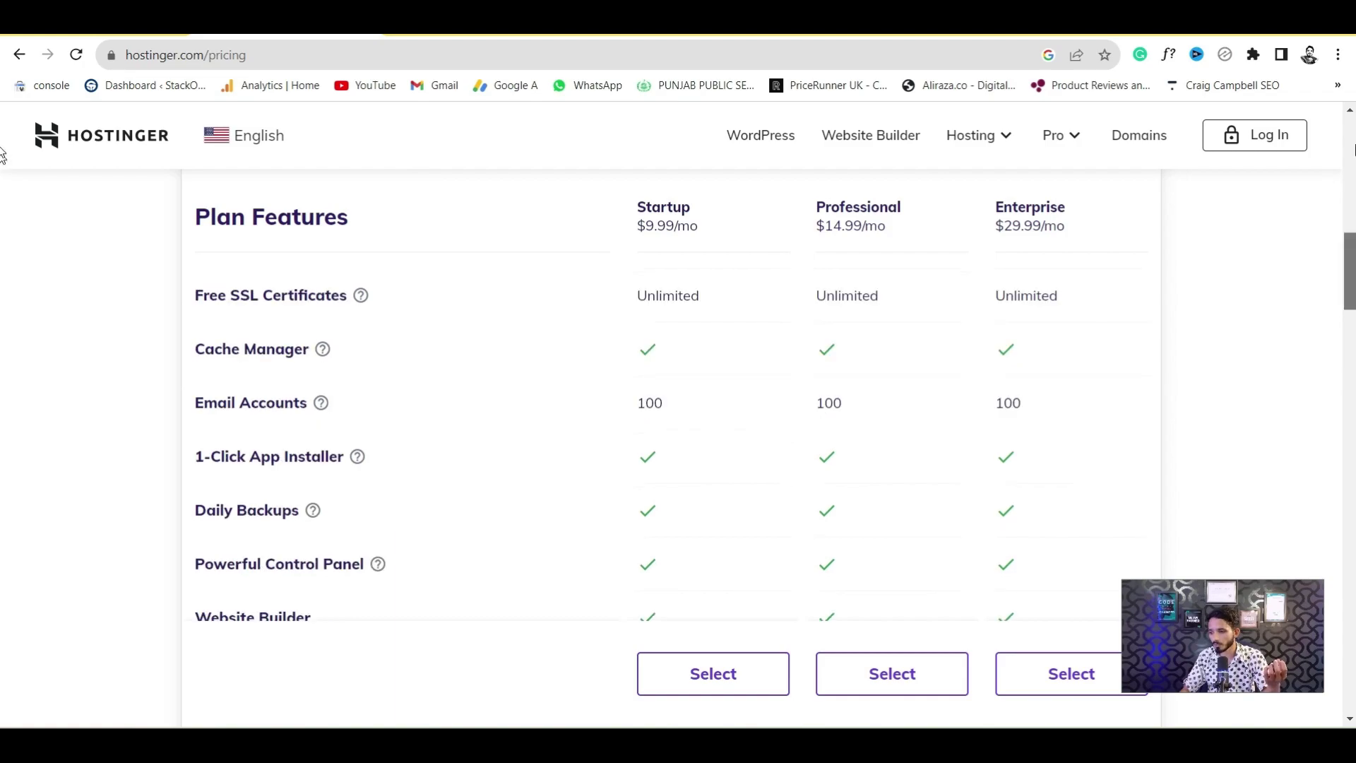
{"action": "left_click", "coordinate": [313, 421]}
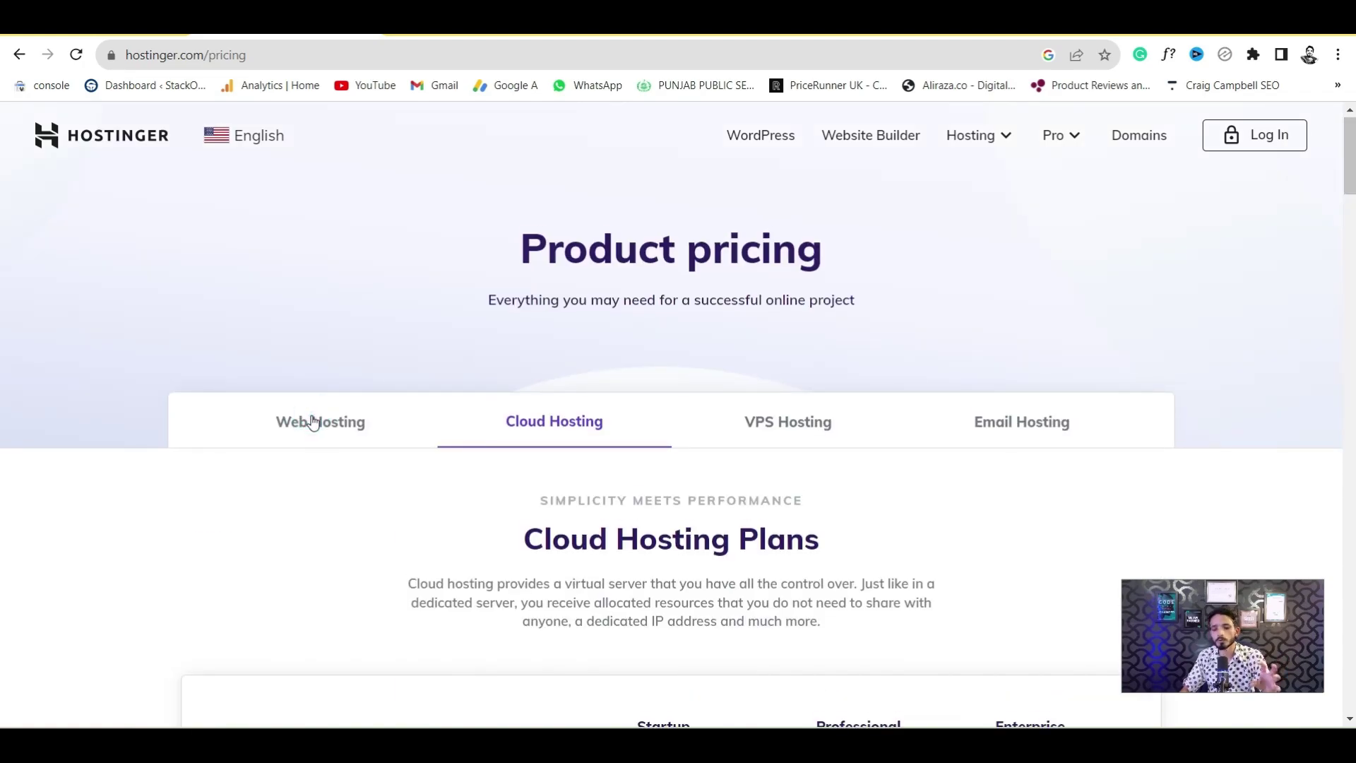
Highlight the Single and Premium Web Hosting plans' monthly prices in the plan table
{"action": "scroll", "coordinate": [2, 194], "scroll_direction": "down", "scroll_amount": 5}
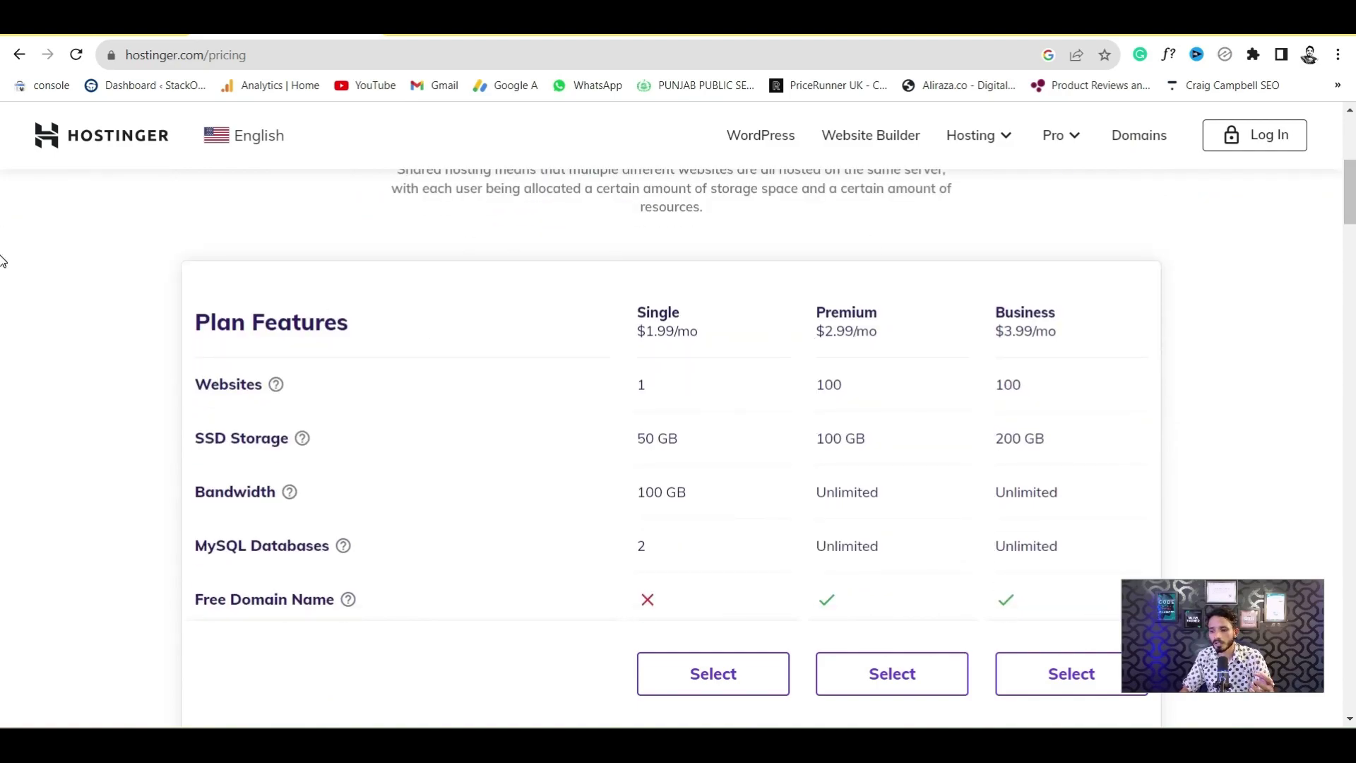
{"action": "scroll", "coordinate": [3, 261], "scroll_direction": "down", "scroll_amount": 5}
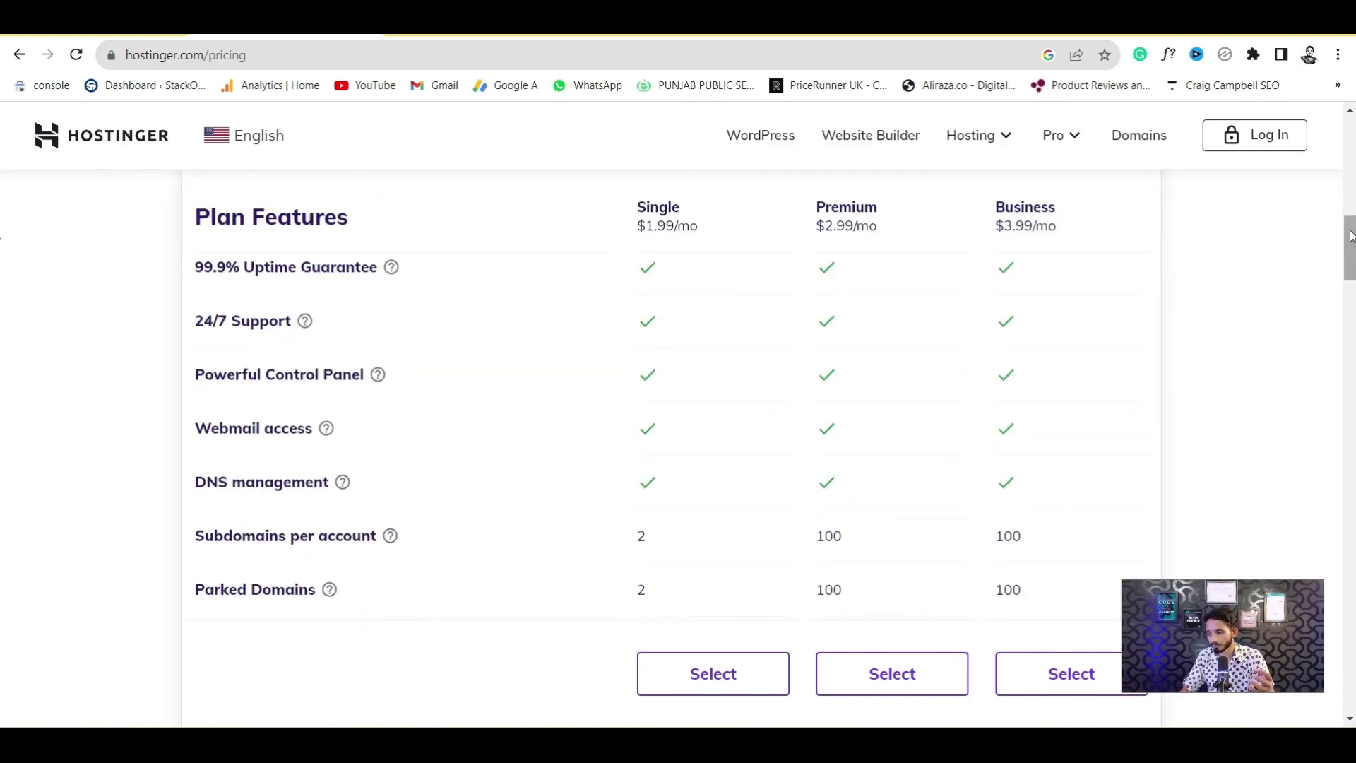
{"action": "left_click_drag", "start_coordinate": [1349, 247], "coordinate": [1349, 138]}
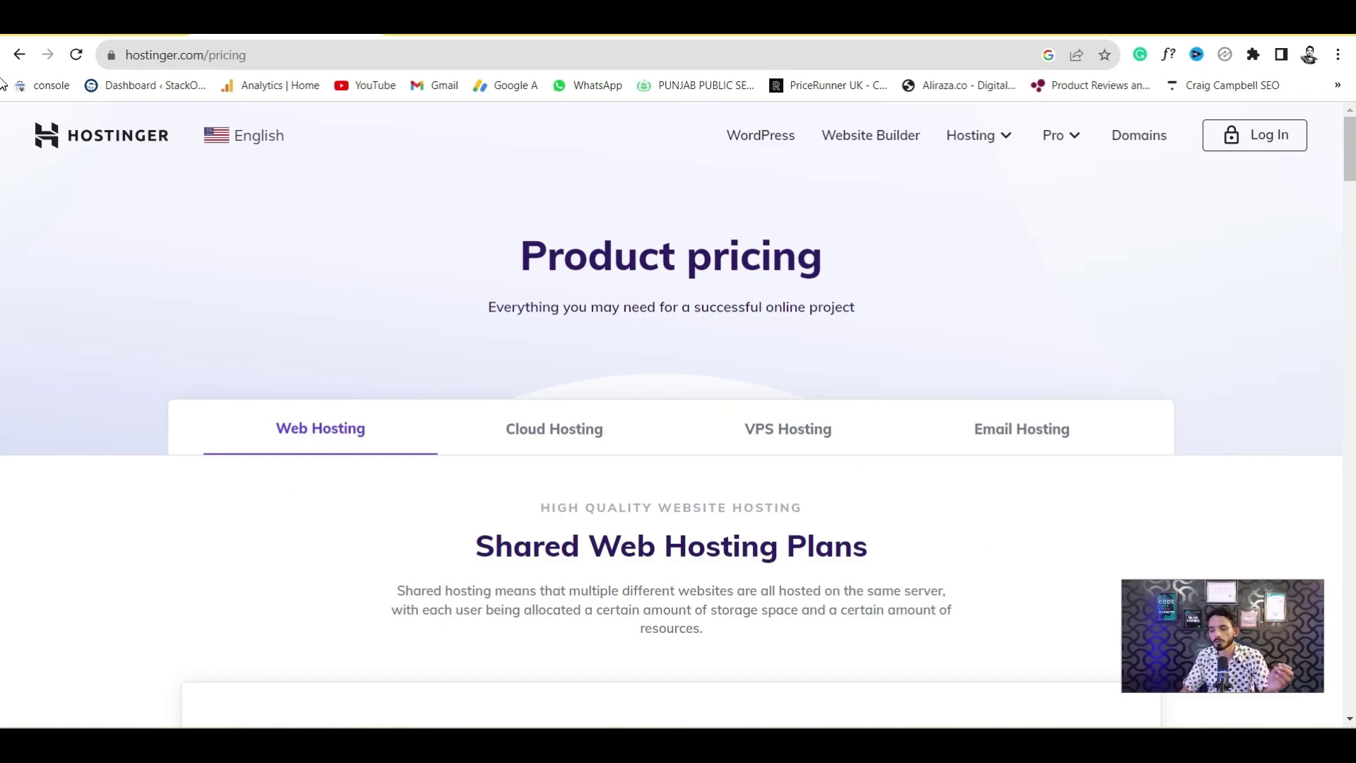
{"action": "scroll", "coordinate": [2, 166], "scroll_direction": "down", "scroll_amount": 6}
{"action": "scroll", "coordinate": [2, 214], "scroll_direction": "down", "scroll_amount": 2}
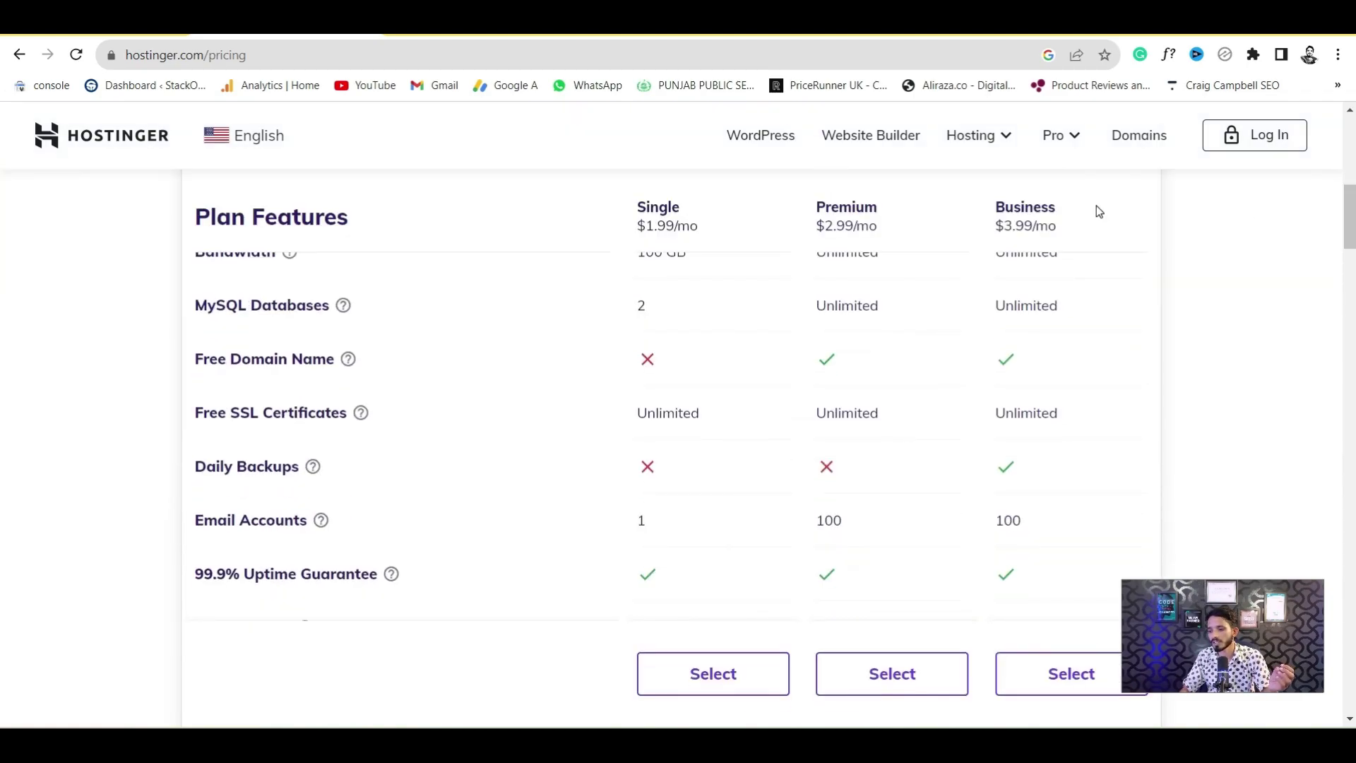
{"action": "left_click_drag", "start_coordinate": [645, 228], "coordinate": [689, 227]}
{"action": "left_click_drag", "start_coordinate": [823, 227], "coordinate": [876, 226]}
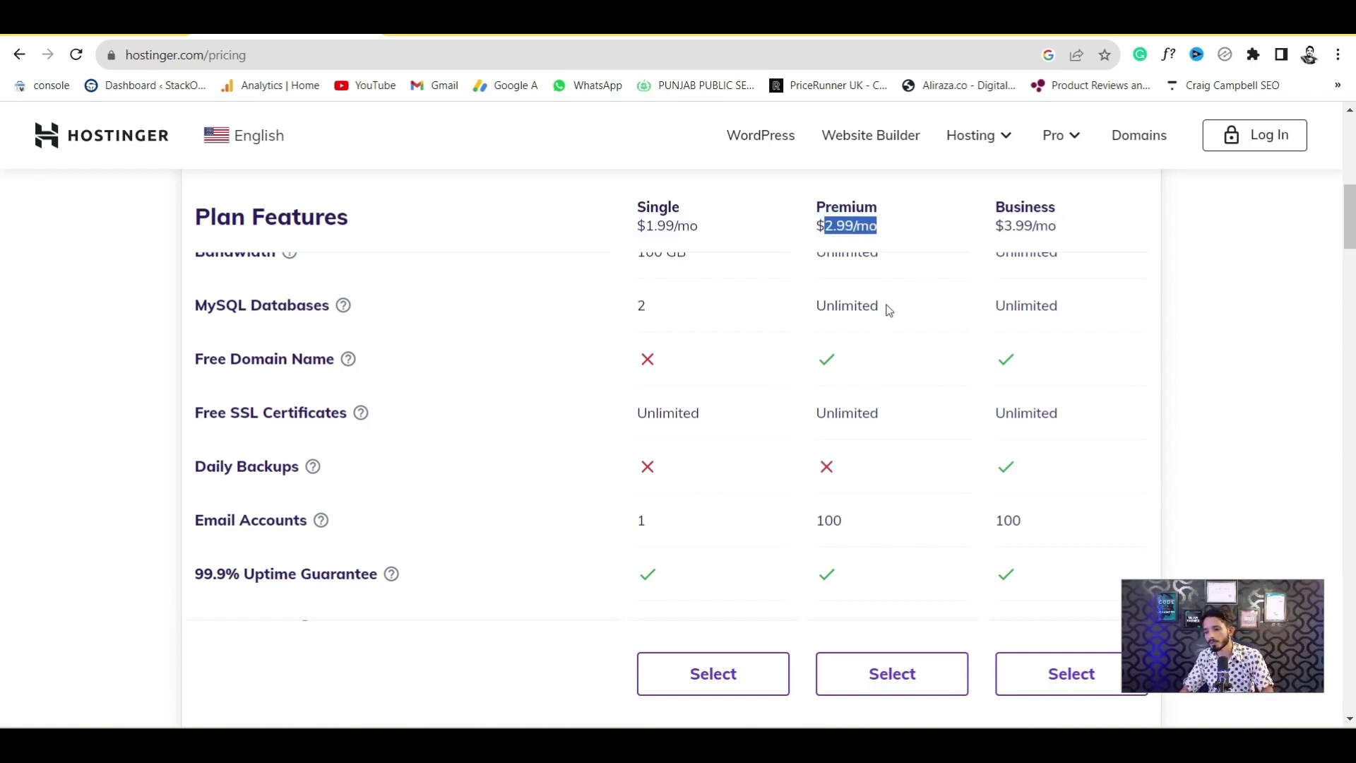
{"action": "left_click", "coordinate": [832, 225]}
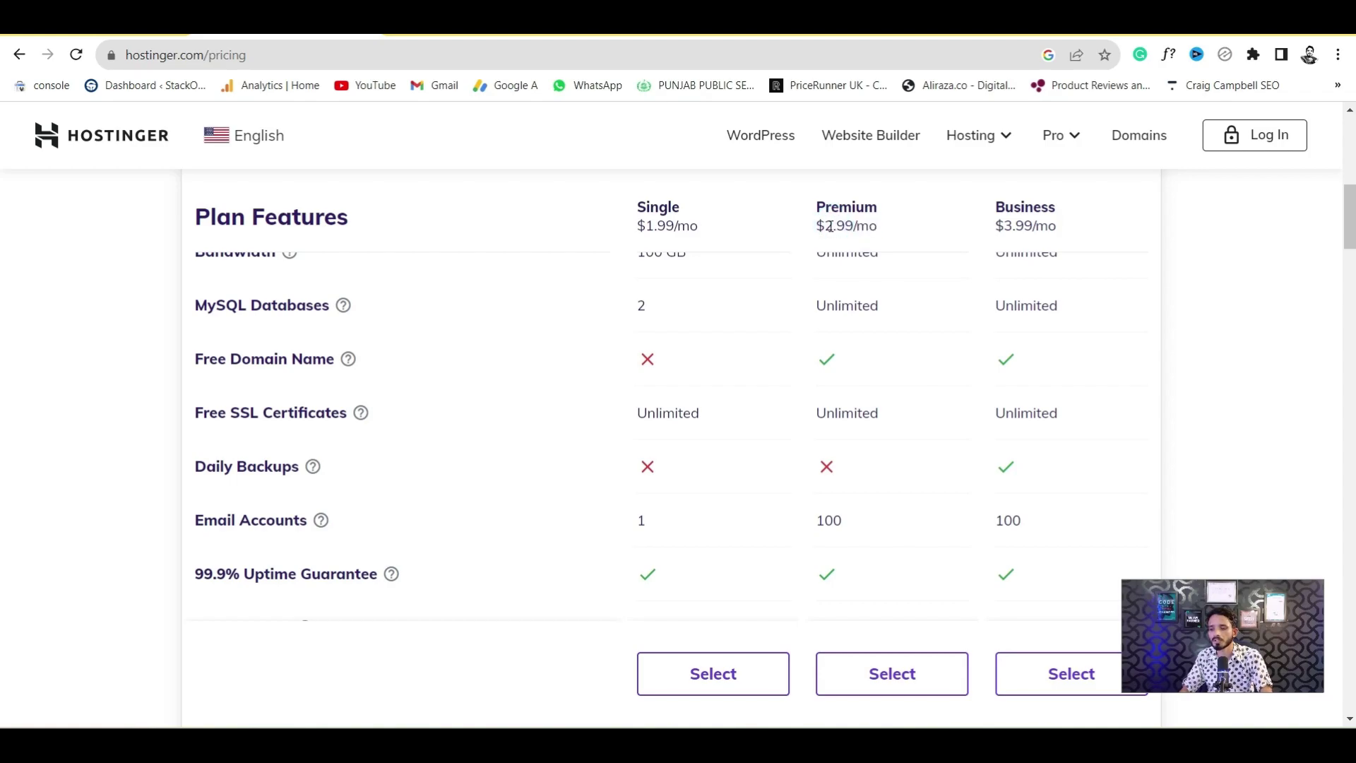
{"action": "left_click_drag", "start_coordinate": [833, 225], "coordinate": [855, 225]}
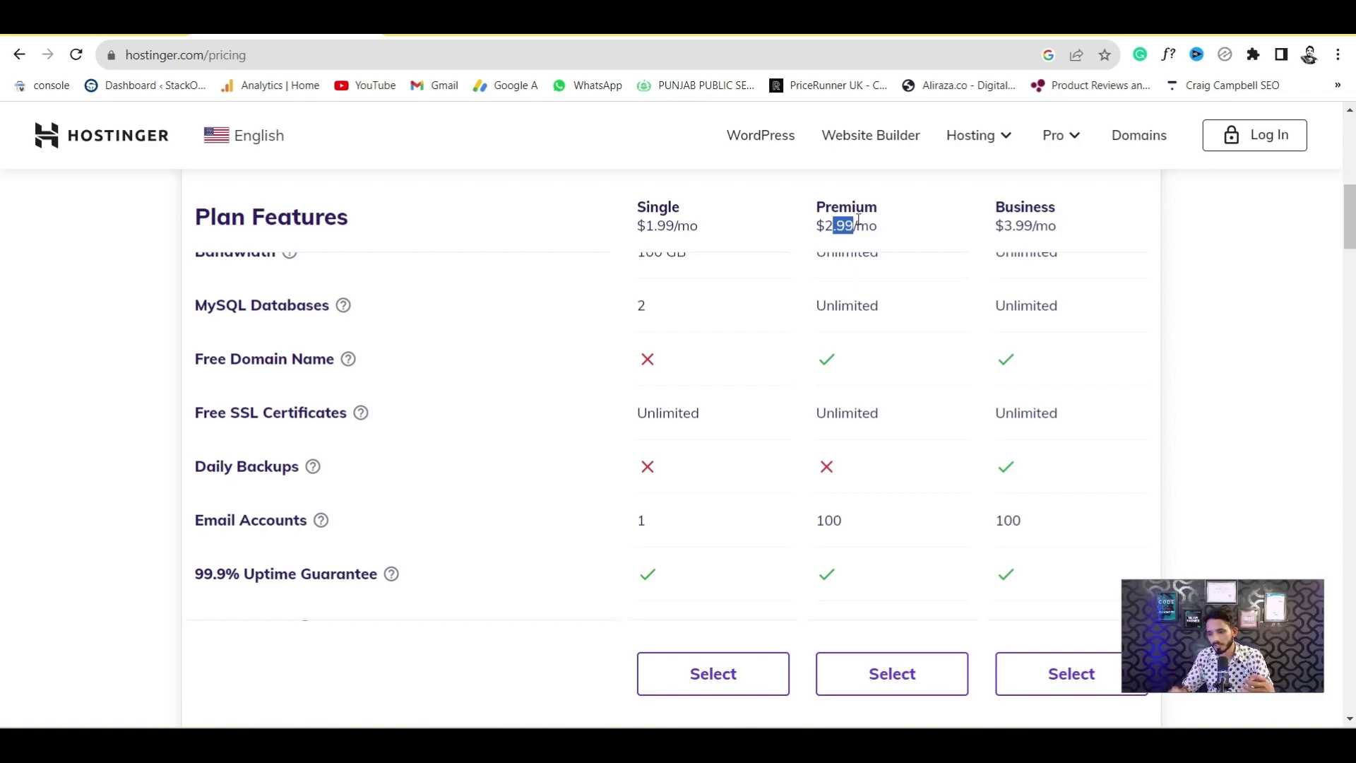
Highlight the Free Domain Name row and Premium's free domain check mark
{"action": "scroll", "coordinate": [3, 232], "scroll_direction": "up", "scroll_amount": 1}
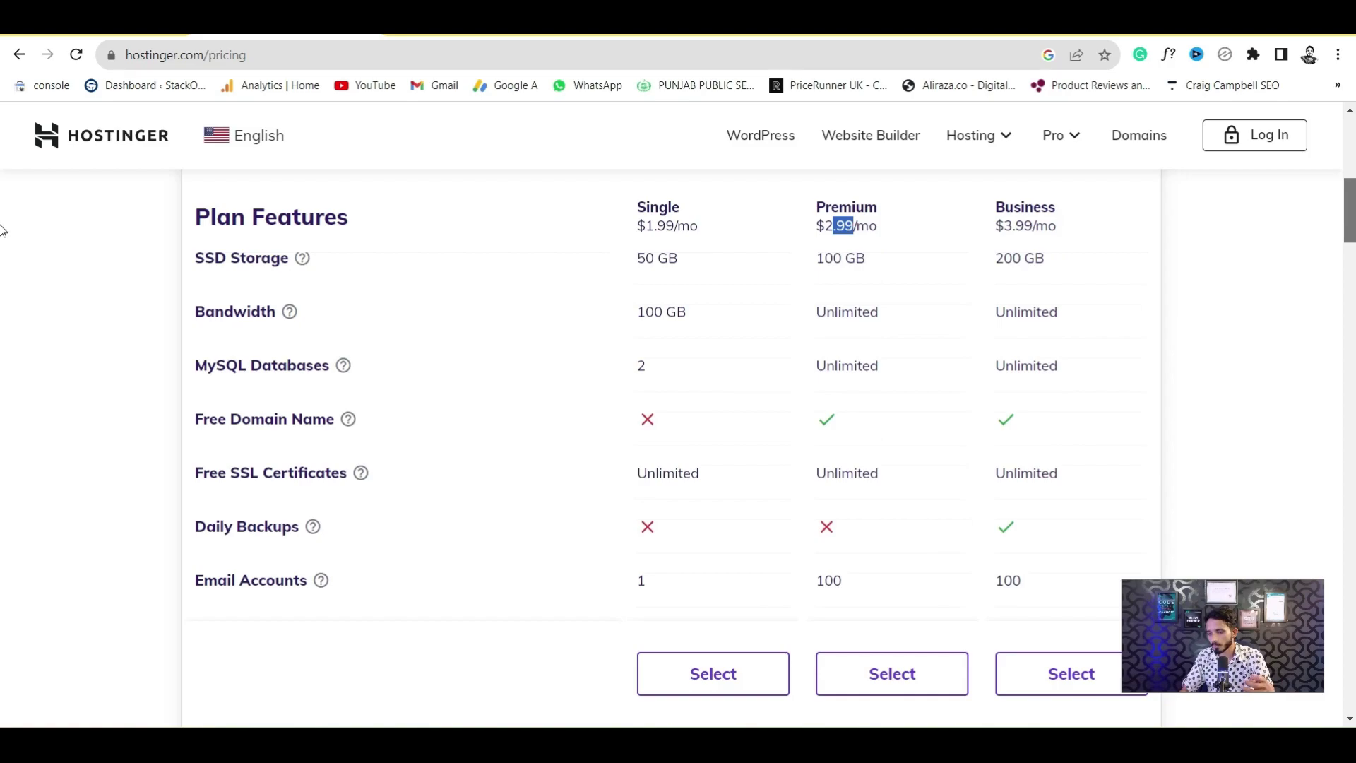
{"action": "scroll", "coordinate": [3, 231], "scroll_direction": "down", "scroll_amount": 1}
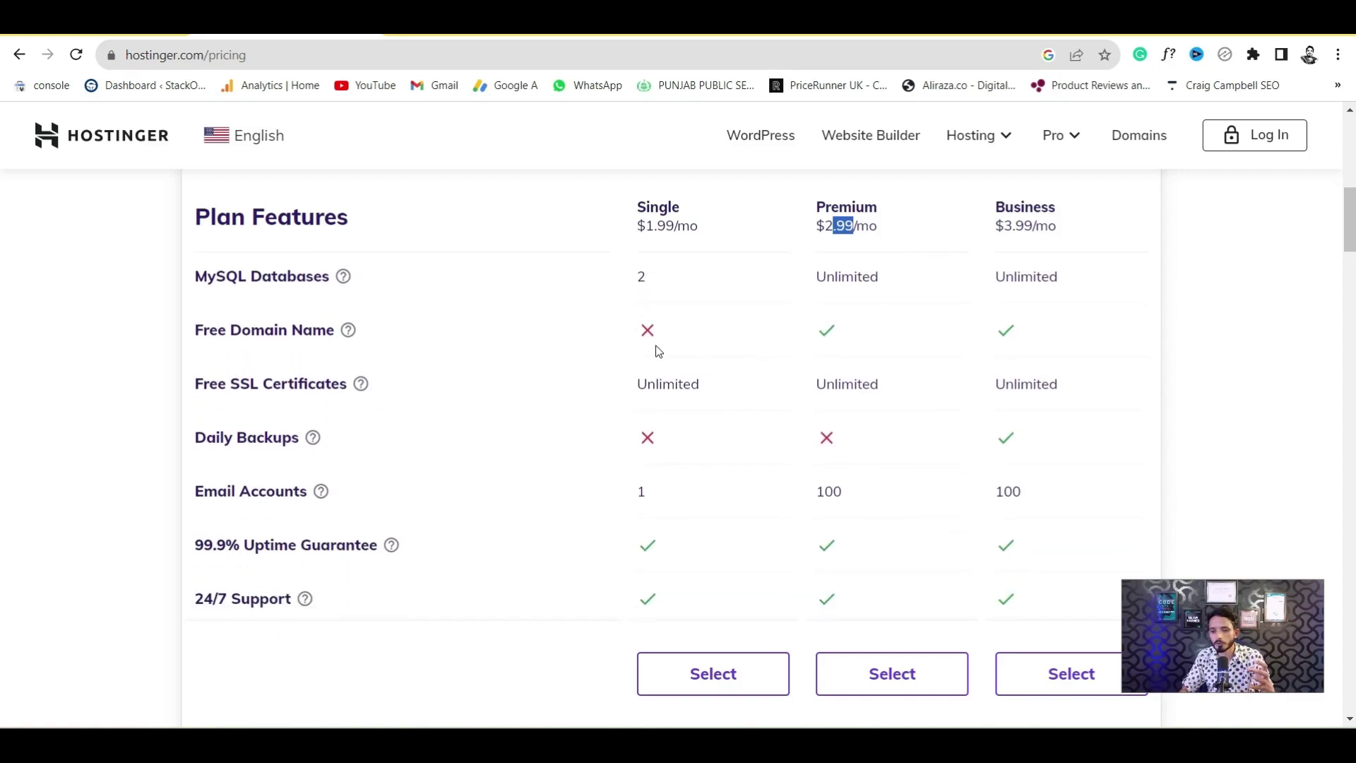
{"action": "left_click_drag", "start_coordinate": [207, 330], "coordinate": [339, 329]}
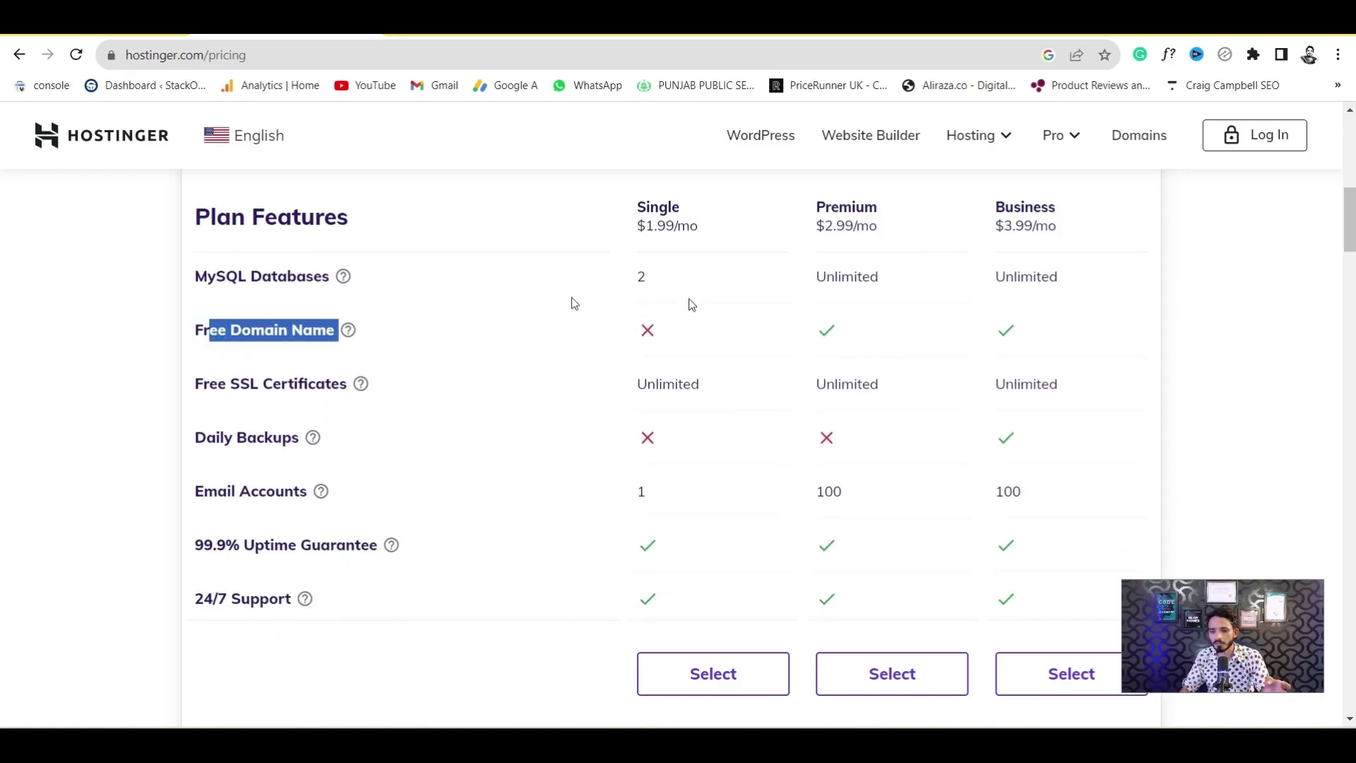
{"action": "double_click", "coordinate": [827, 327]}
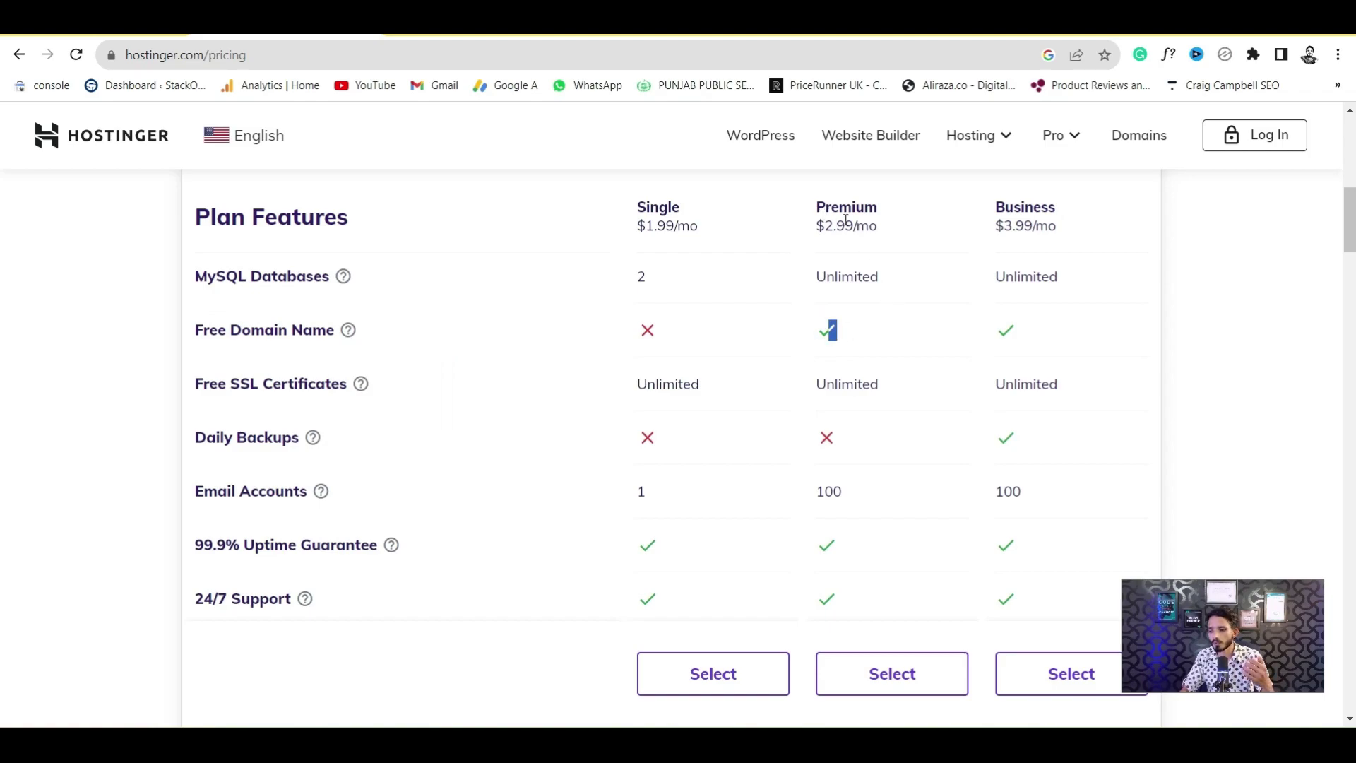
{"action": "scroll", "coordinate": [3, 304], "scroll_direction": "down", "scroll_amount": 1}
{"action": "scroll", "coordinate": [3, 304], "scroll_direction": "down", "scroll_amount": 5}
{"action": "scroll", "coordinate": [3, 212], "scroll_direction": "up", "scroll_amount": 11}
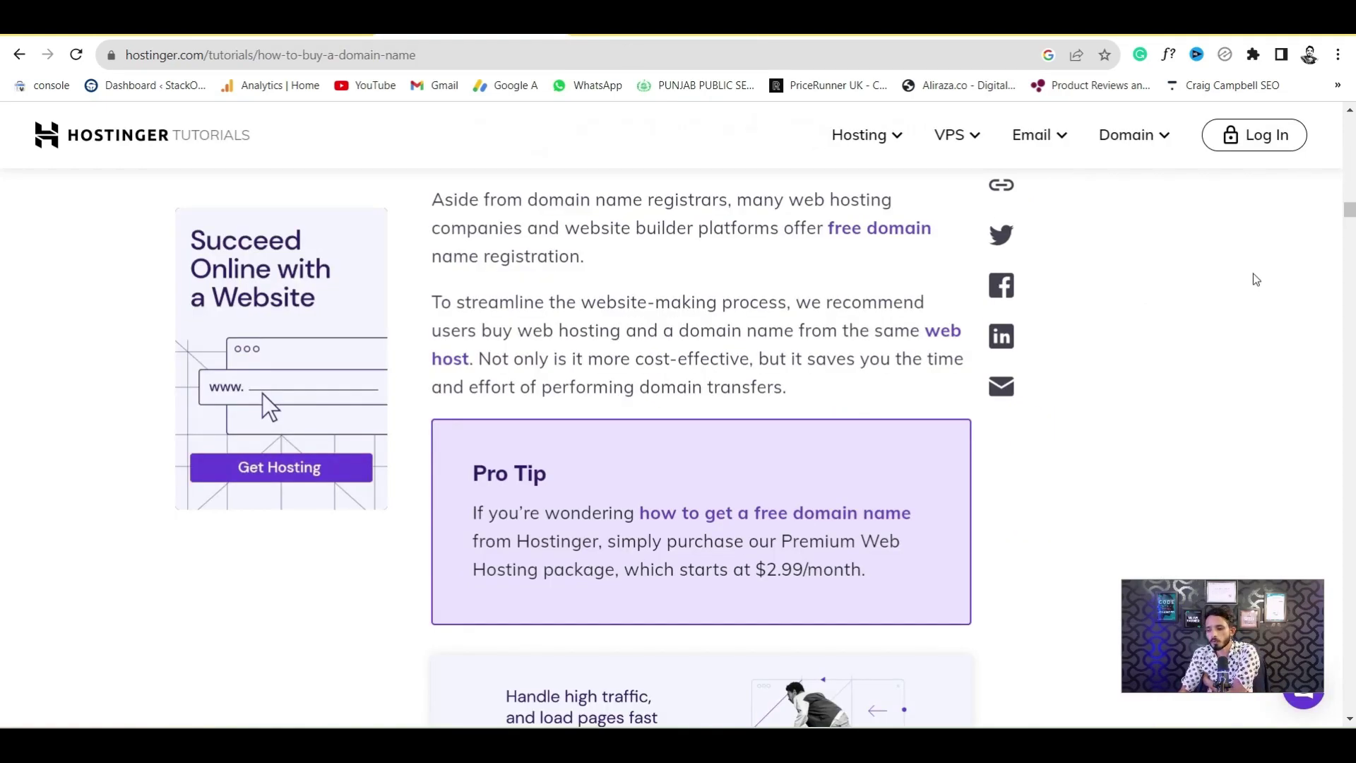
{"action": "scroll", "coordinate": [1350, 229], "scroll_direction": "down", "scroll_amount": 8}
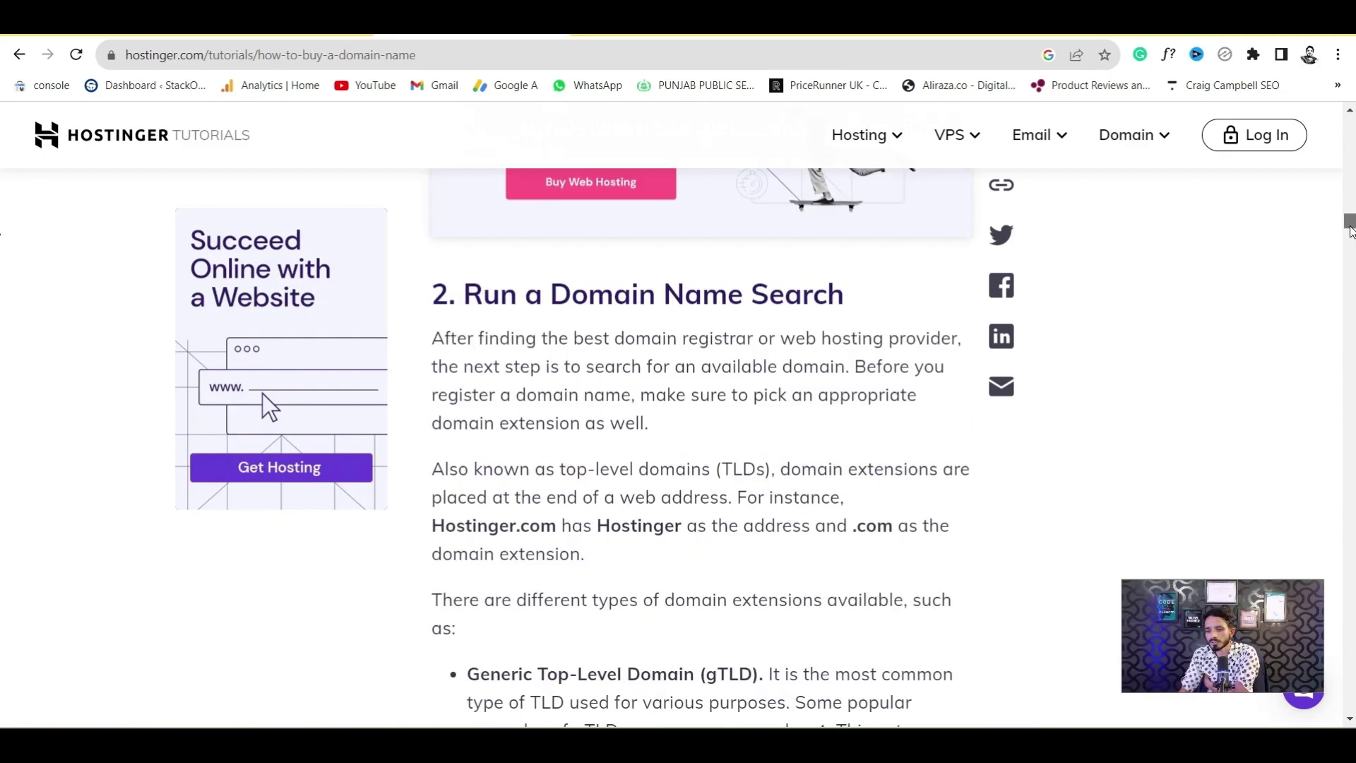
{"action": "scroll", "coordinate": [1351, 232], "scroll_direction": "down", "scroll_amount": 5}
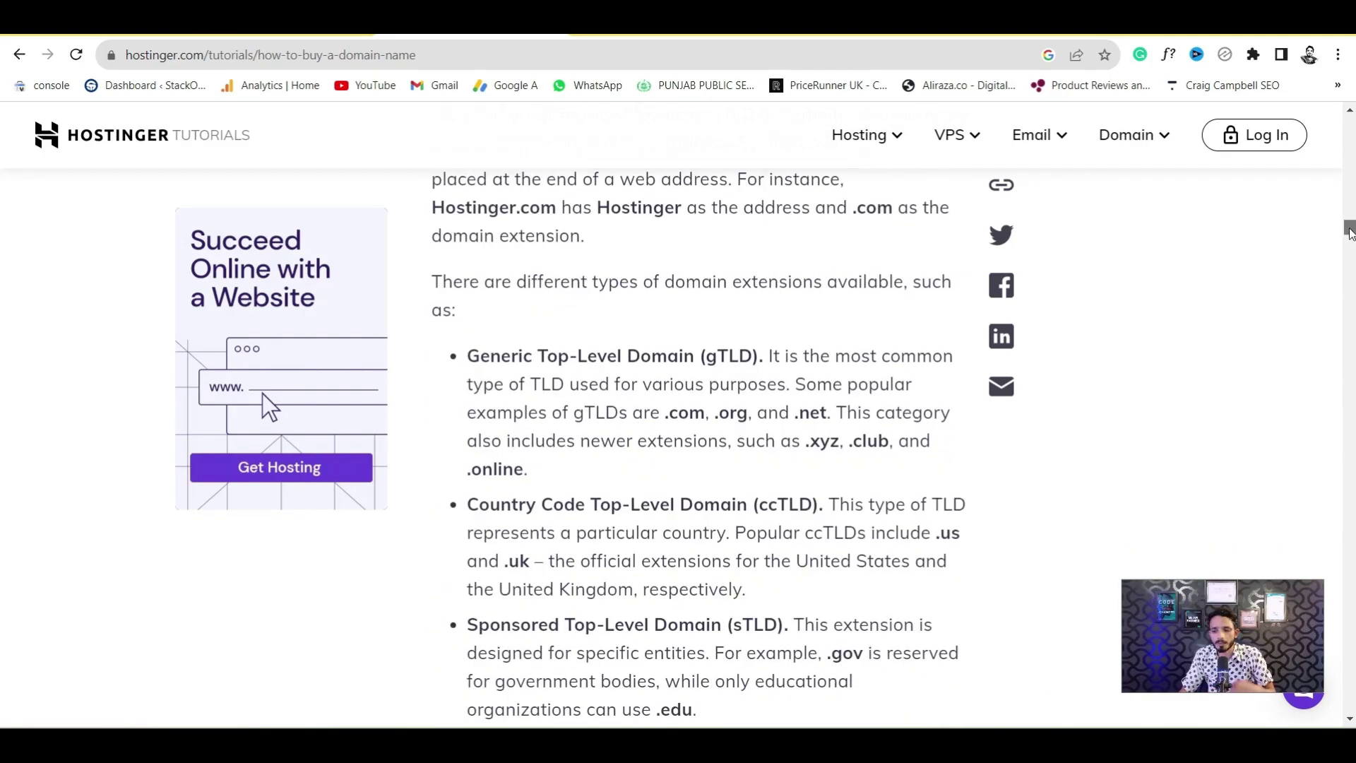
{"action": "scroll", "coordinate": [1350, 233], "scroll_direction": "up", "scroll_amount": 1}
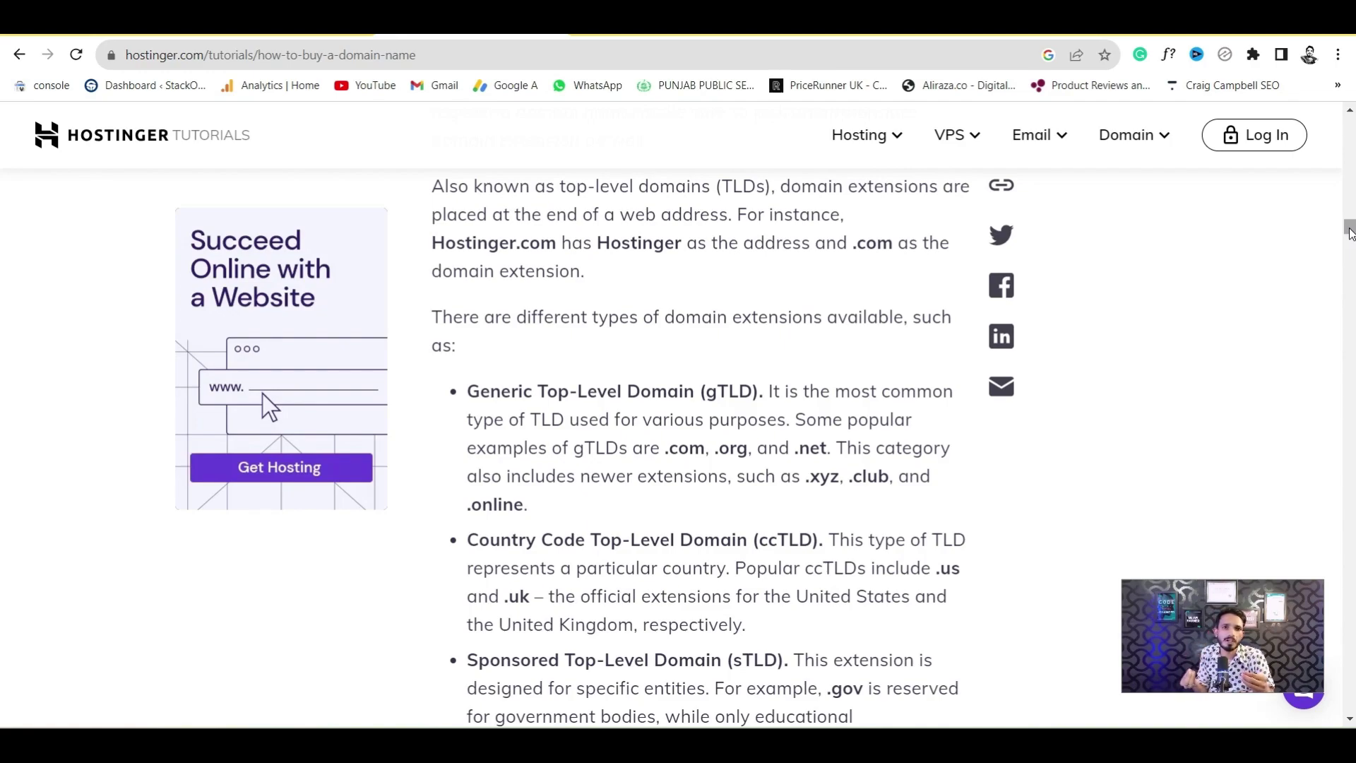
{"action": "mouse_move", "coordinate": [1351, 233]}
{"action": "left_mouse_down"}
{"action": "mouse_move", "coordinate": [1351, 272]}
{"action": "mouse_move", "coordinate": [1350, 258]}
{"action": "left_mouse_up"}
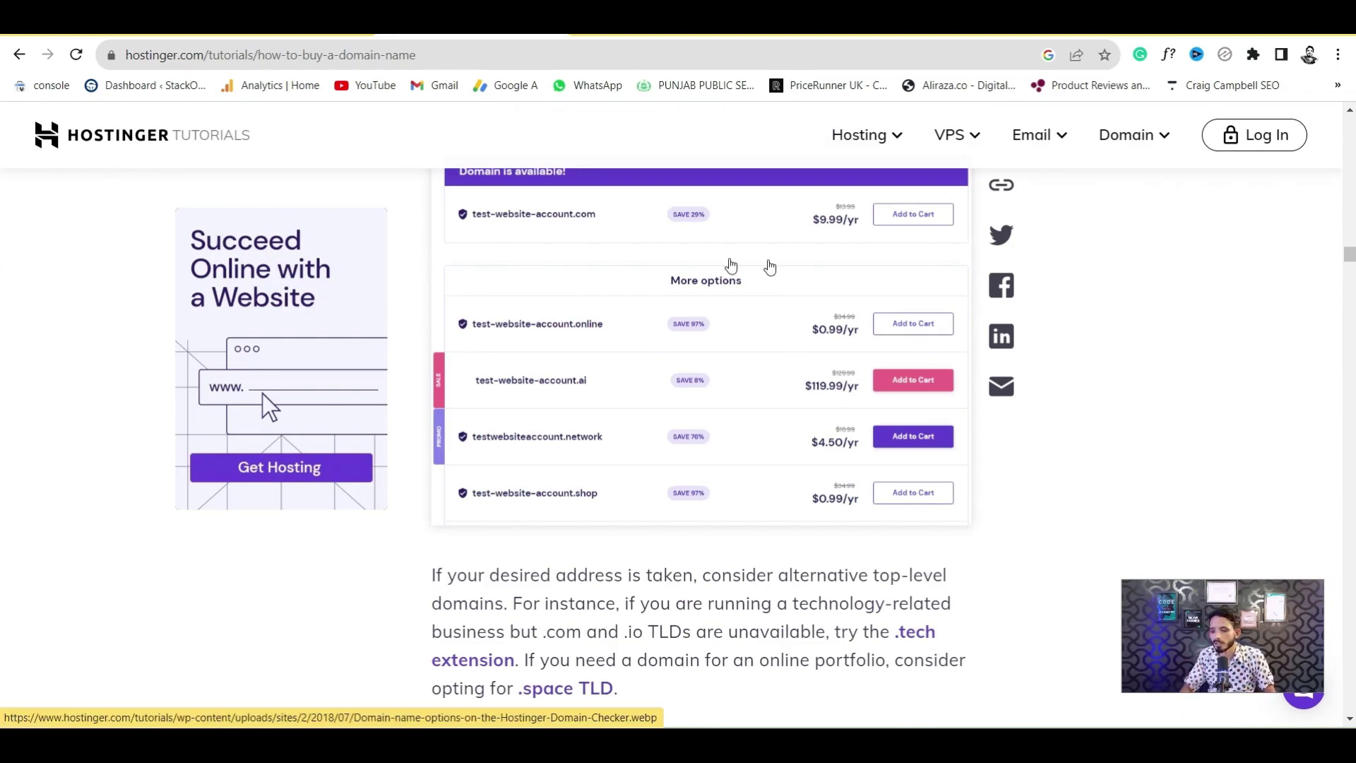
{"action": "left_click_drag", "start_coordinate": [1350, 266], "coordinate": [1350, 283]}
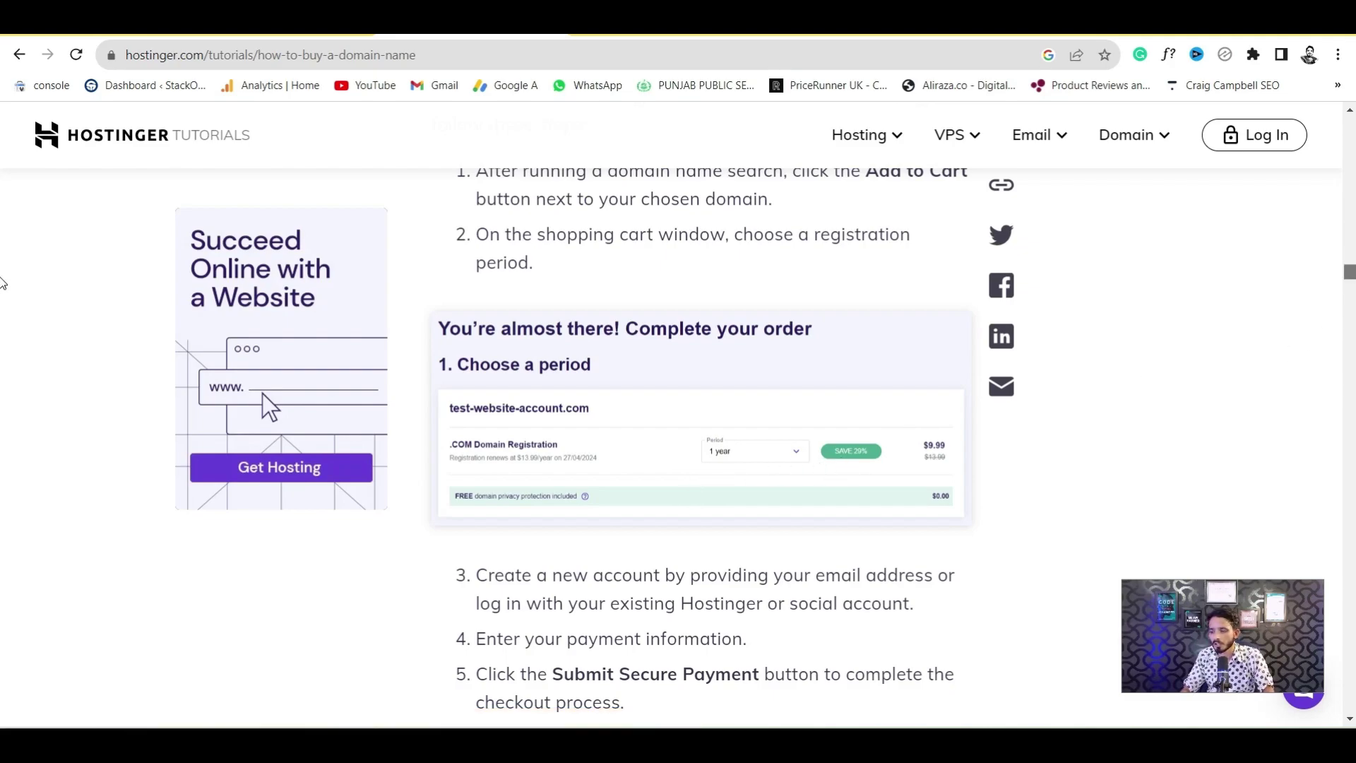
{"action": "scroll", "coordinate": [3, 283], "scroll_direction": "down", "scroll_amount": 3}
{"action": "scroll", "coordinate": [2, 290], "scroll_direction": "down", "scroll_amount": 5}
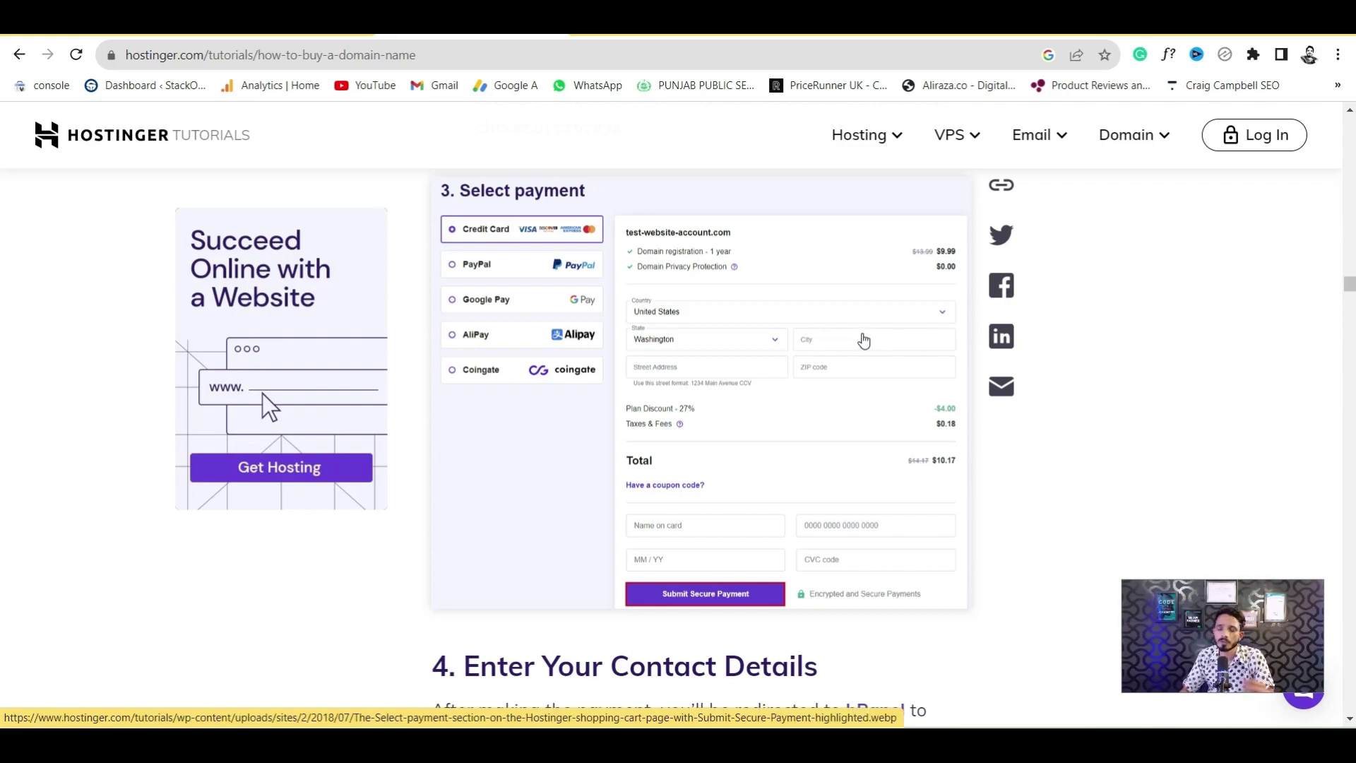
{"action": "left_click_drag", "start_coordinate": [1351, 293], "coordinate": [1352, 312]}
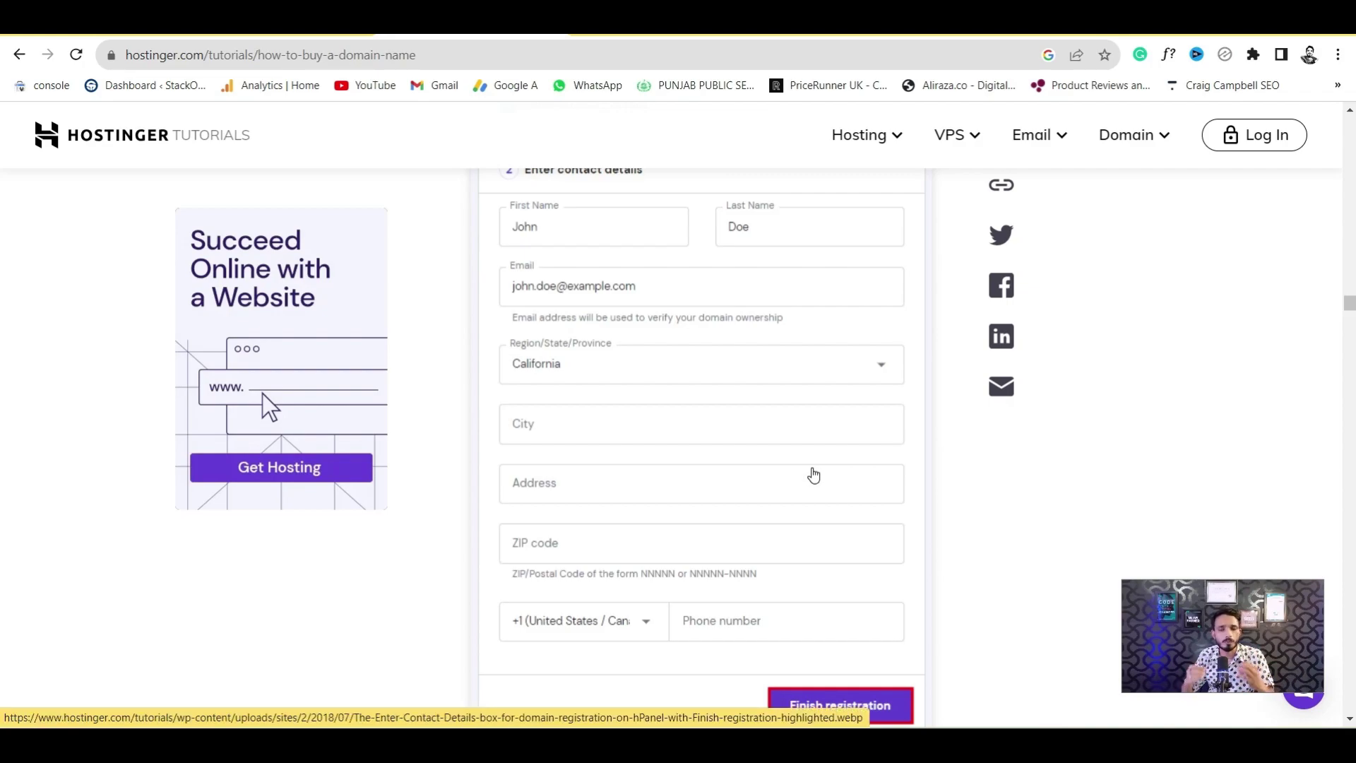
{"action": "left_click_drag", "start_coordinate": [1349, 303], "coordinate": [1350, 266]}
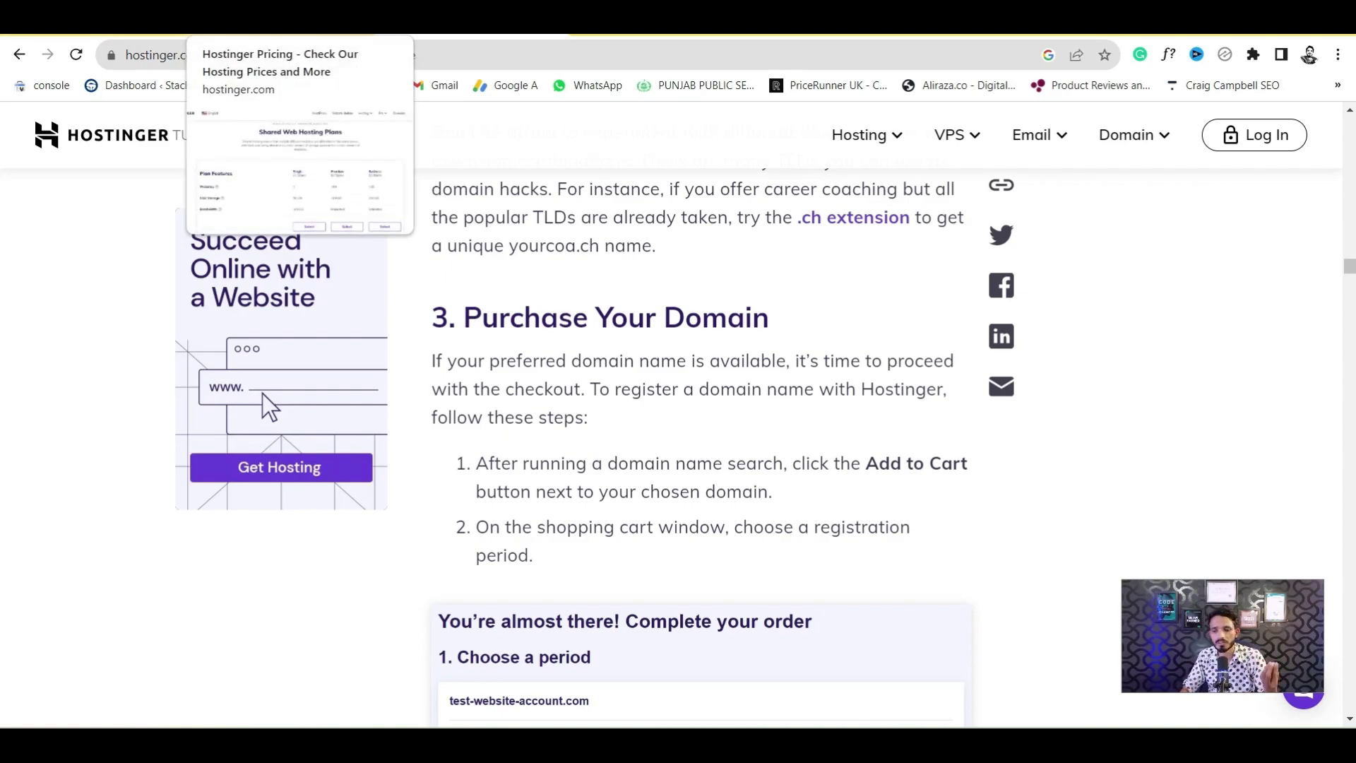
Open pakpattan.net's Auto Installer from the Website section of the hPanel sidebar
{"action": "left_click", "coordinate": [92, 17]}
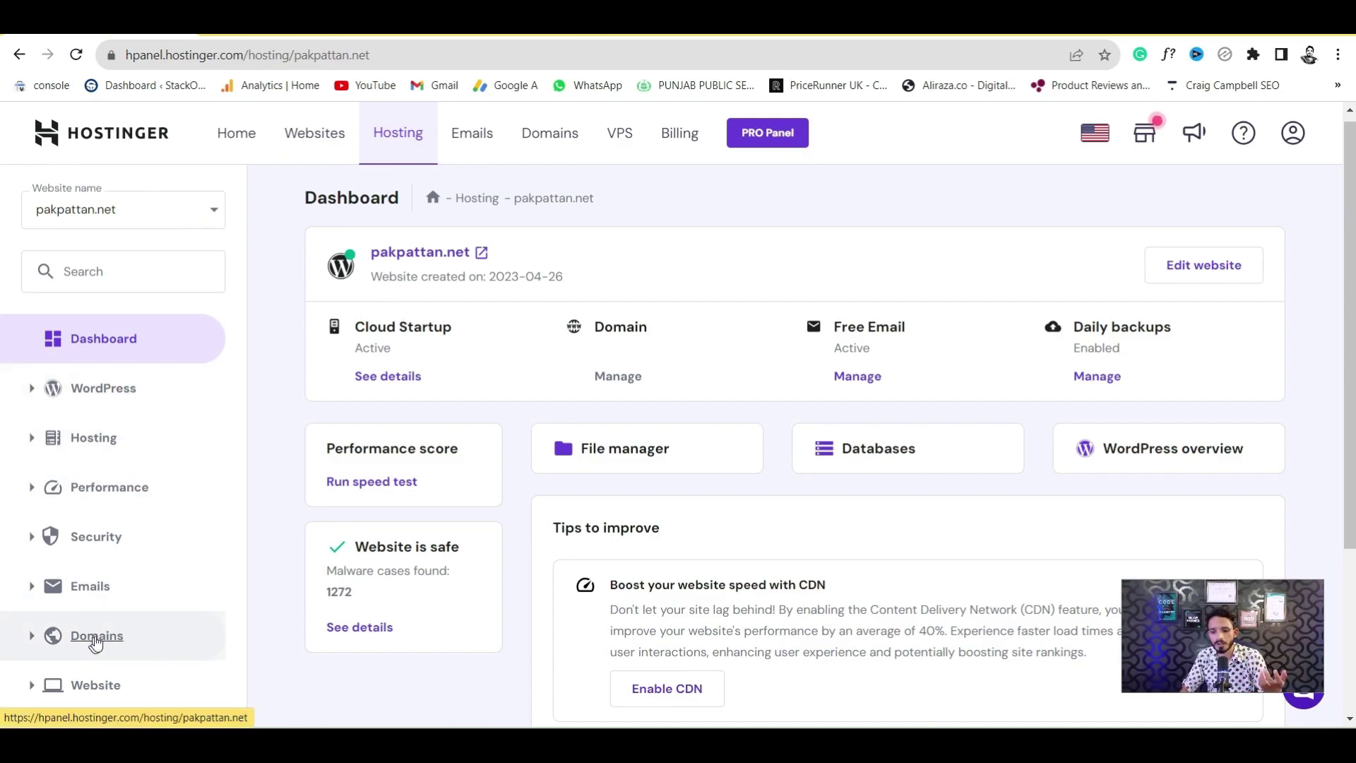
{"action": "scroll", "coordinate": [2, 365], "scroll_direction": "down", "scroll_amount": 3}
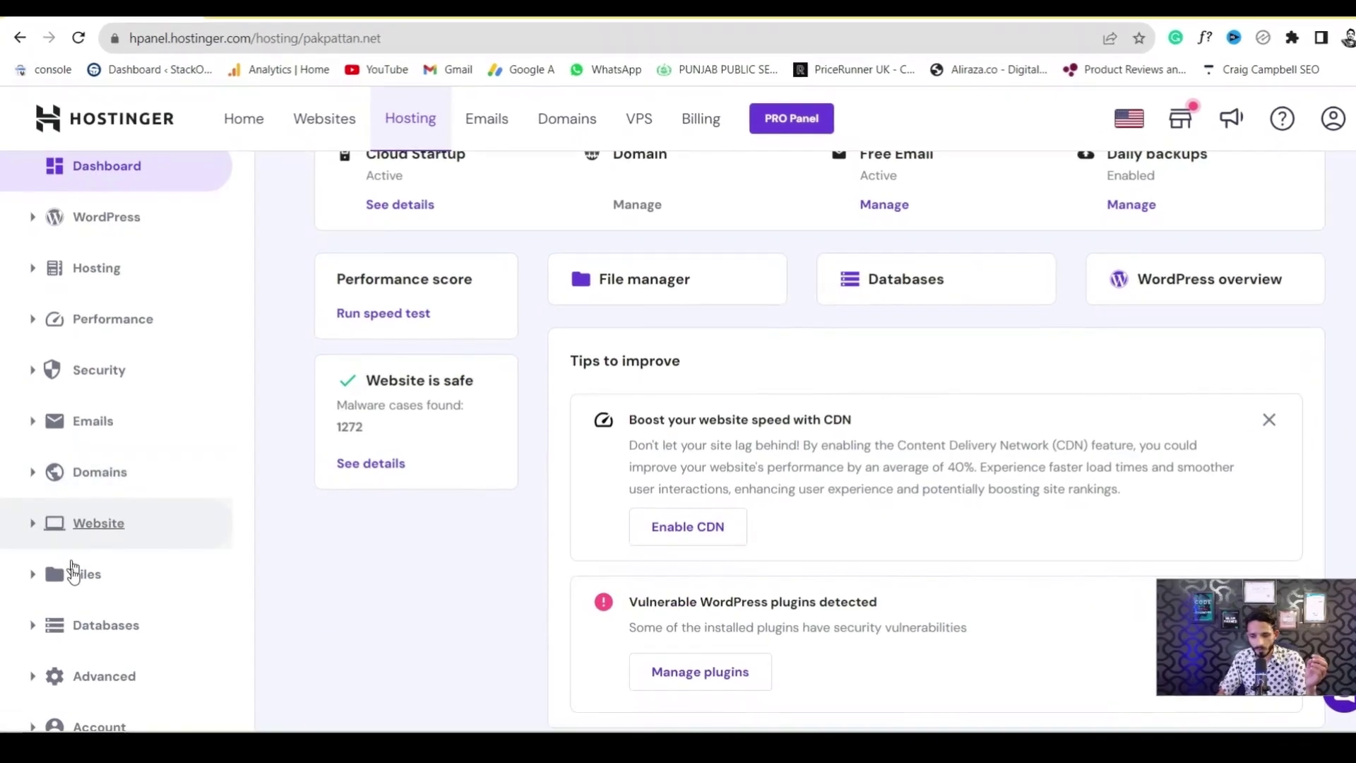
{"action": "left_click", "coordinate": [107, 536]}
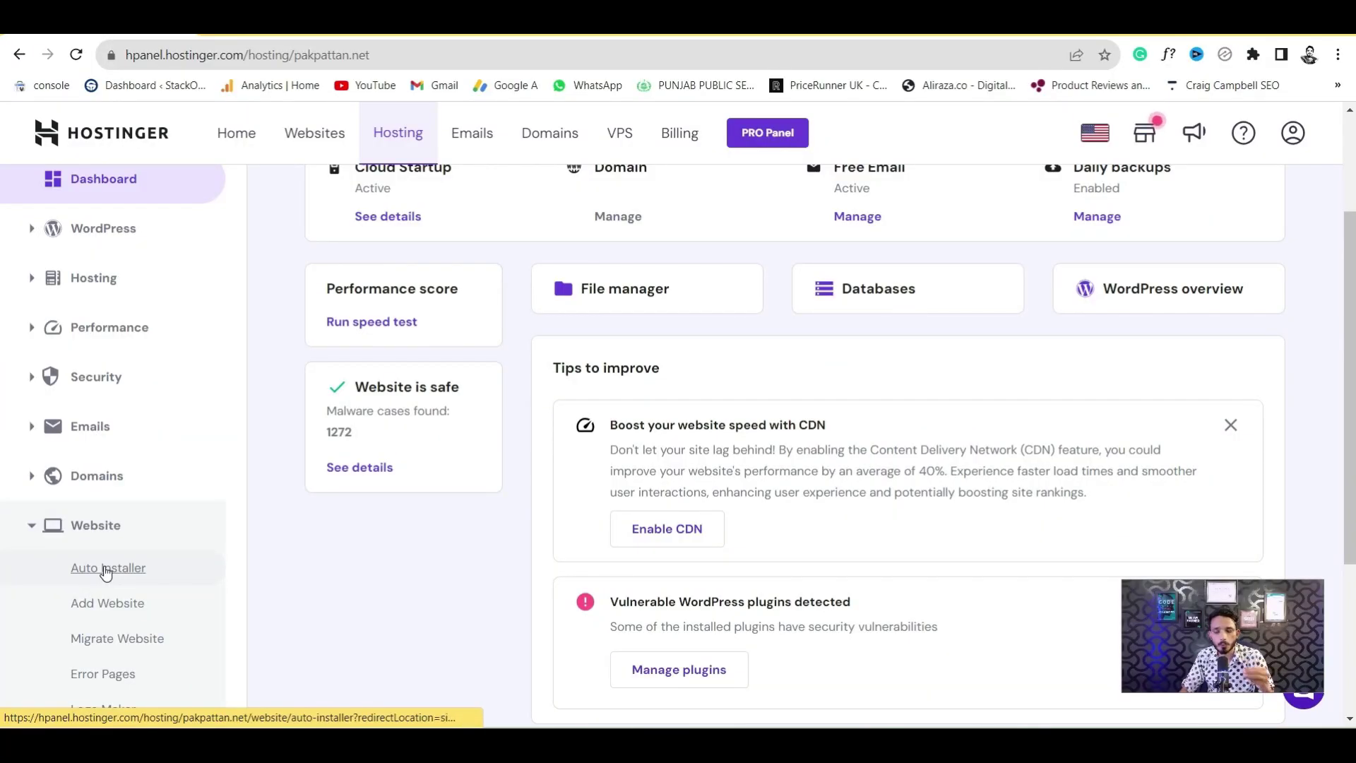
{"action": "left_click", "coordinate": [106, 570]}
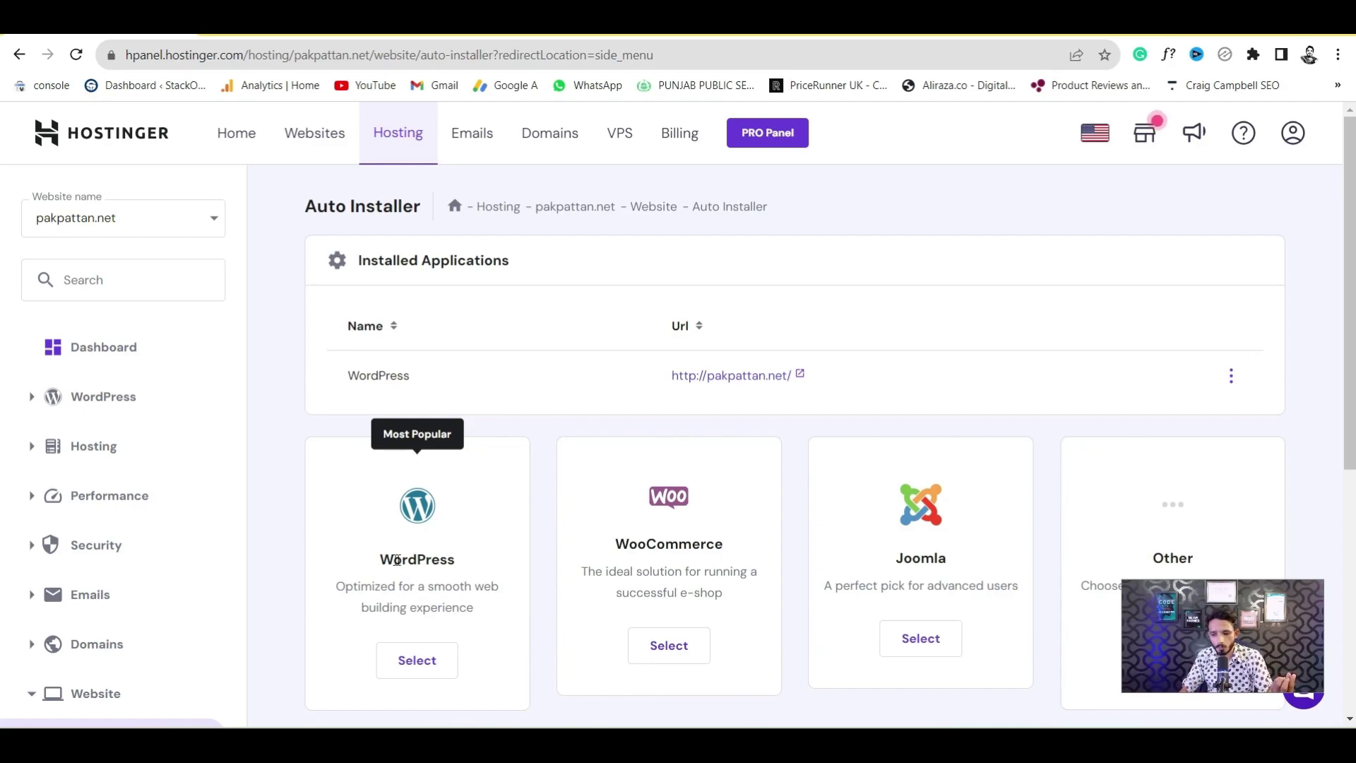
Start a new WordPress installation and title the website 'Test Pakpattan Net'
{"action": "left_click", "coordinate": [464, 561]}
{"action": "left_click_drag", "start_coordinate": [399, 567], "coordinate": [394, 565]}
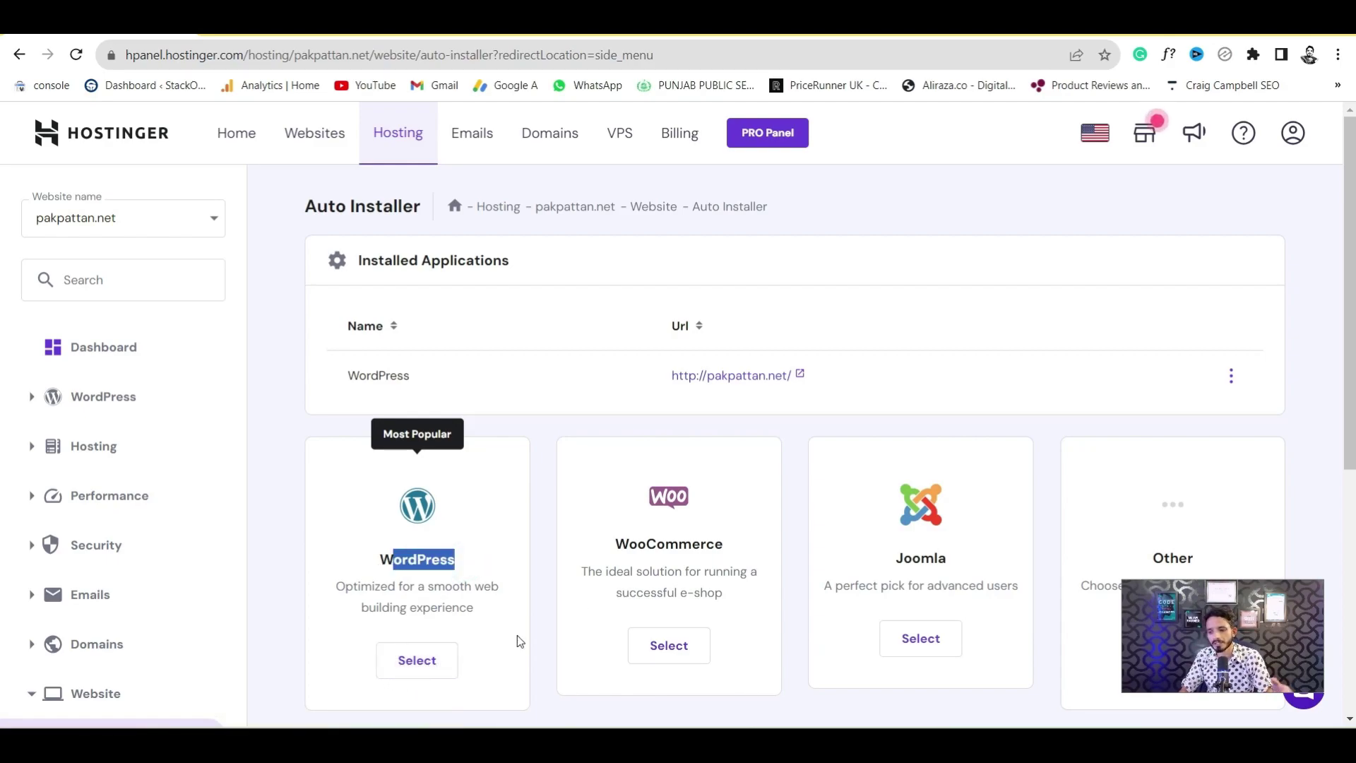
{"action": "scroll", "coordinate": [510, 615], "scroll_direction": "down", "scroll_amount": 1}
{"action": "left_click", "coordinate": [399, 583]}
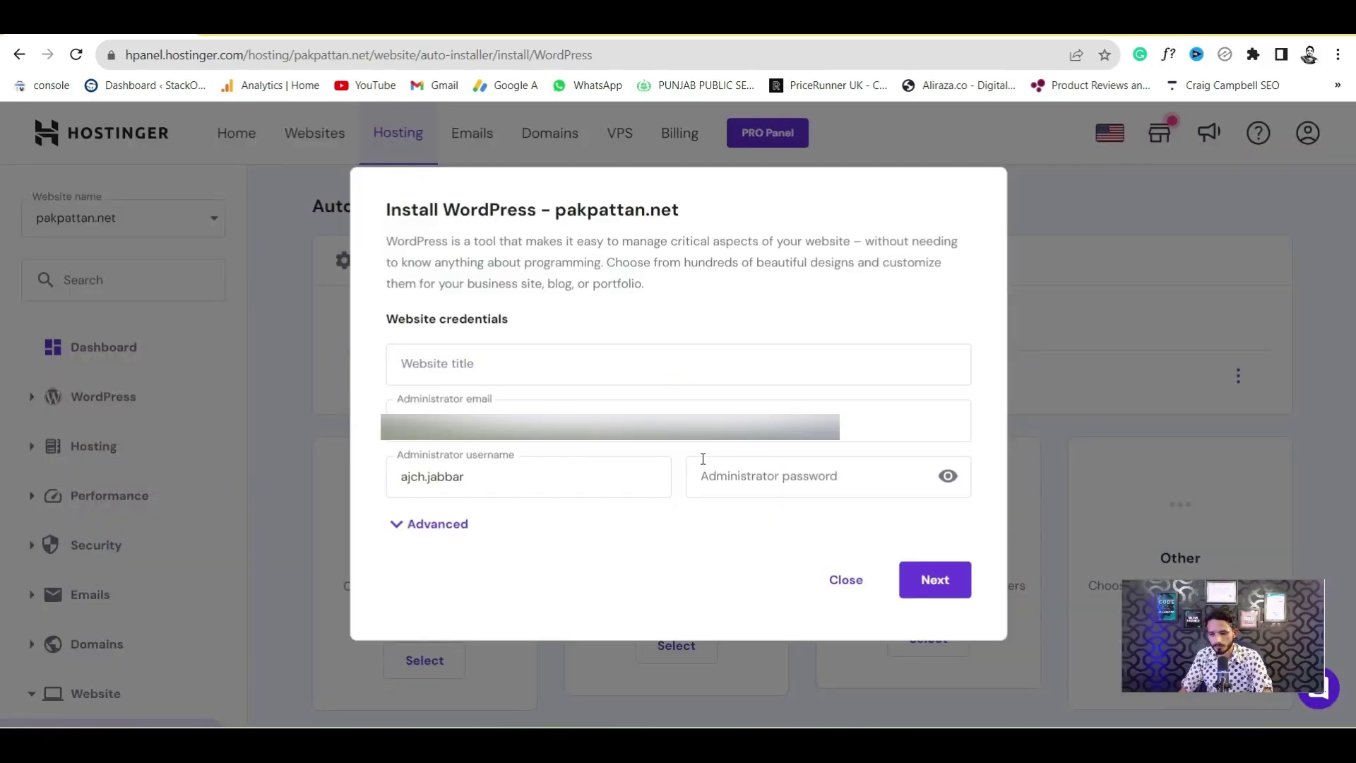
{"action": "left_click", "coordinate": [432, 362]}
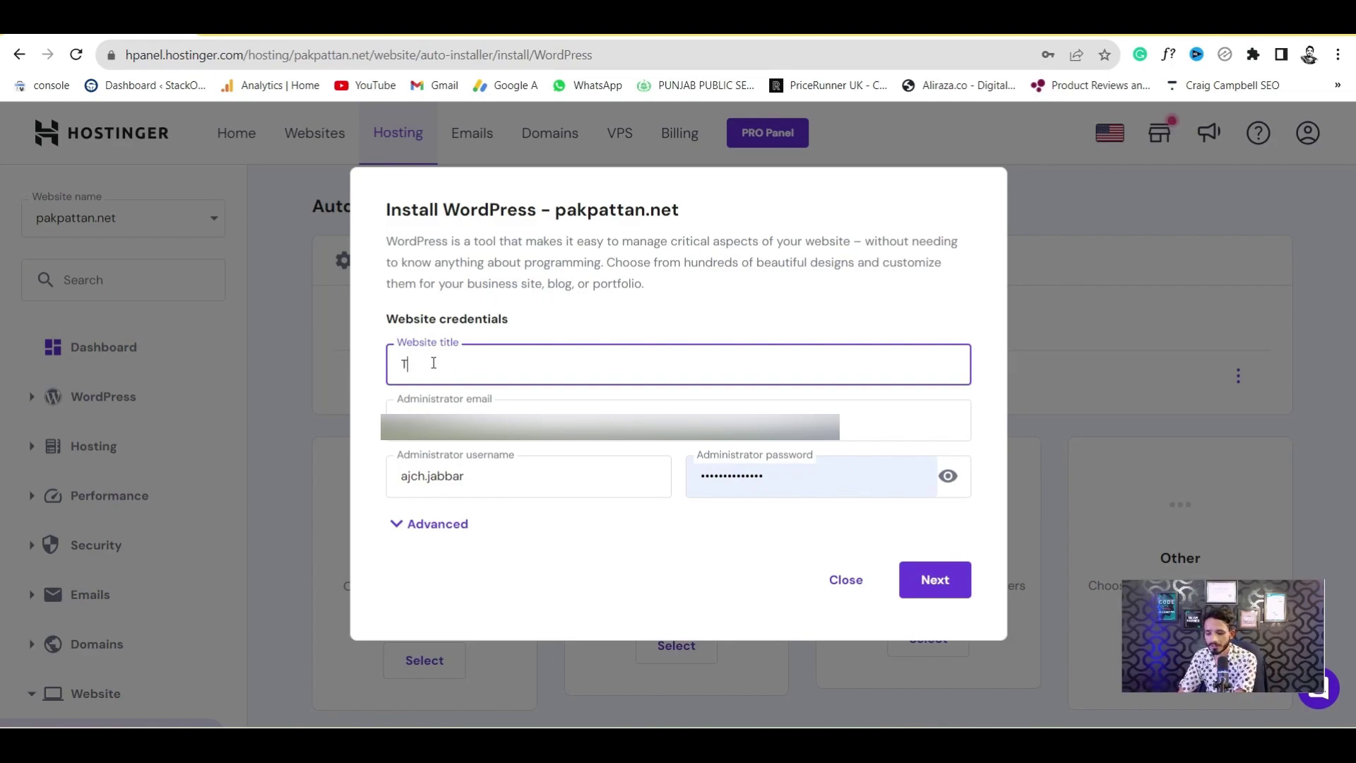
{"action": "type", "text": "Test Pakpattan Net"}
{"action": "left_click_drag", "start_coordinate": [510, 364], "coordinate": [413, 365]}
{"action": "double_click", "coordinate": [408, 364]}
{"action": "left_click", "coordinate": [401, 364]}
{"action": "left_click_drag", "start_coordinate": [401, 363], "coordinate": [597, 361]}
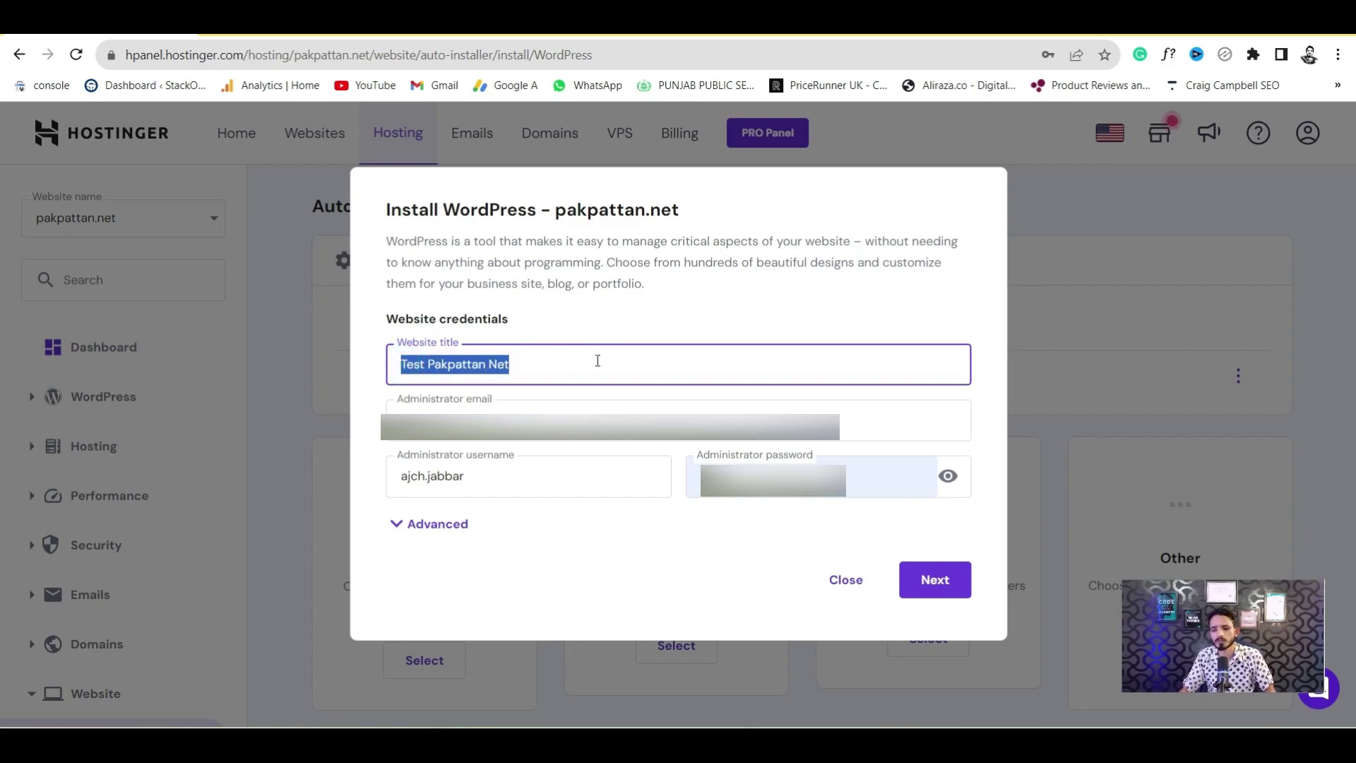
{"action": "left_click", "coordinate": [597, 361]}
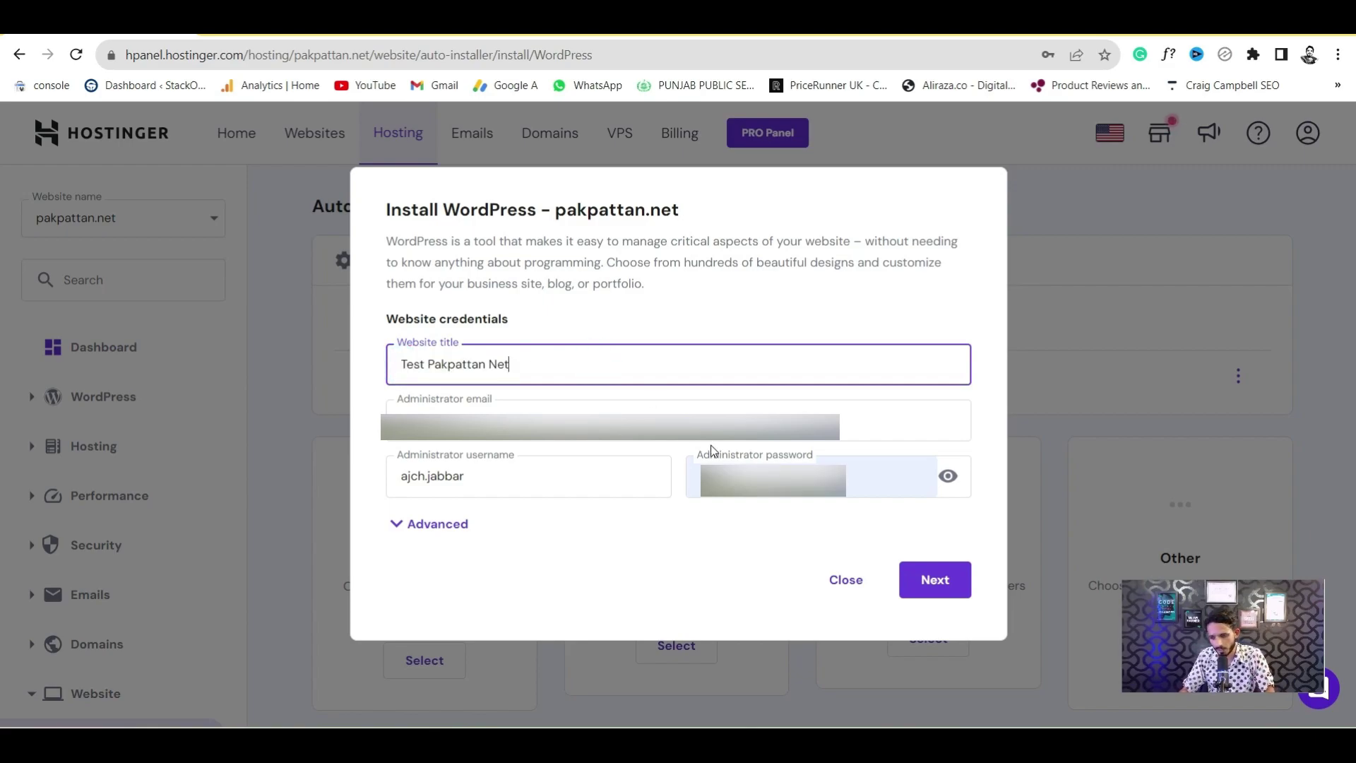
Replace the autofilled administrator password with a new password
{"action": "left_click", "coordinate": [948, 475]}
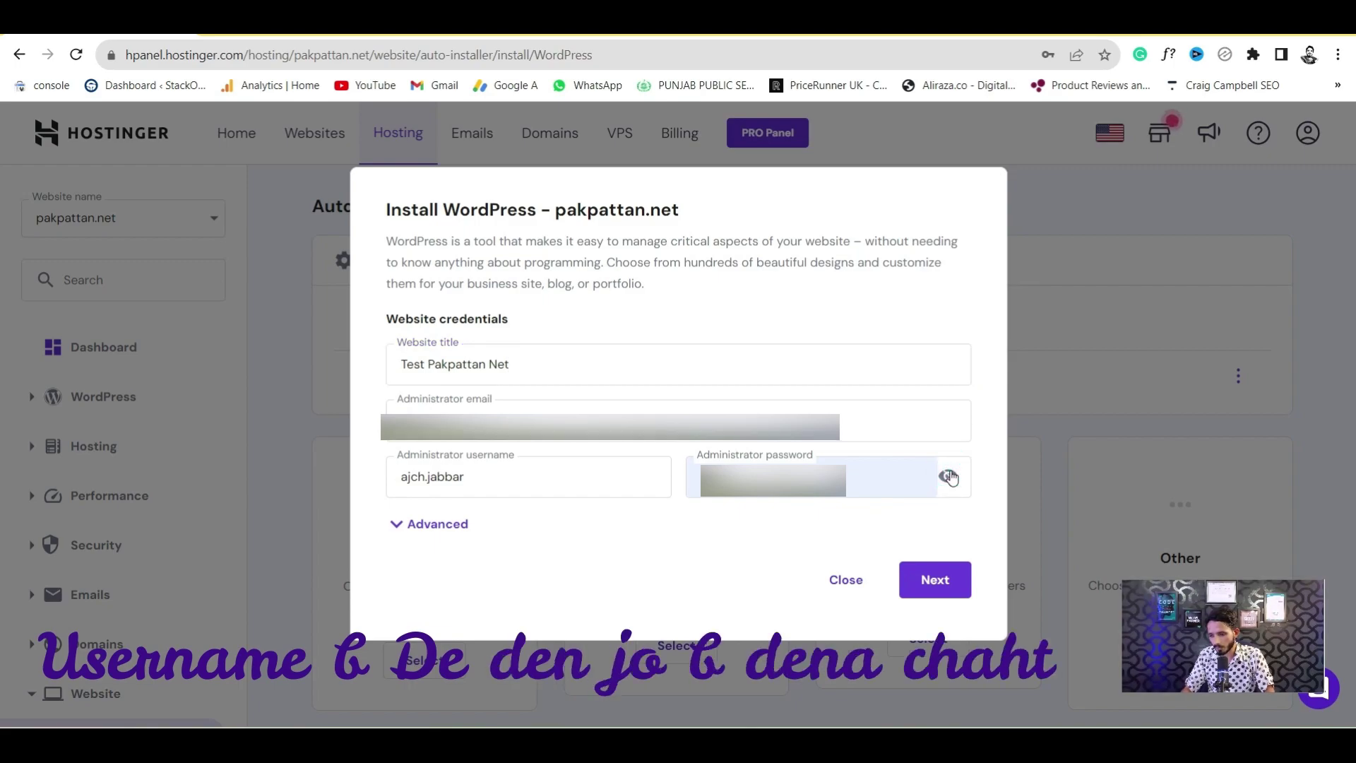
{"action": "double_click", "coordinate": [780, 474]}
{"action": "key", "text": "BackSpace"}
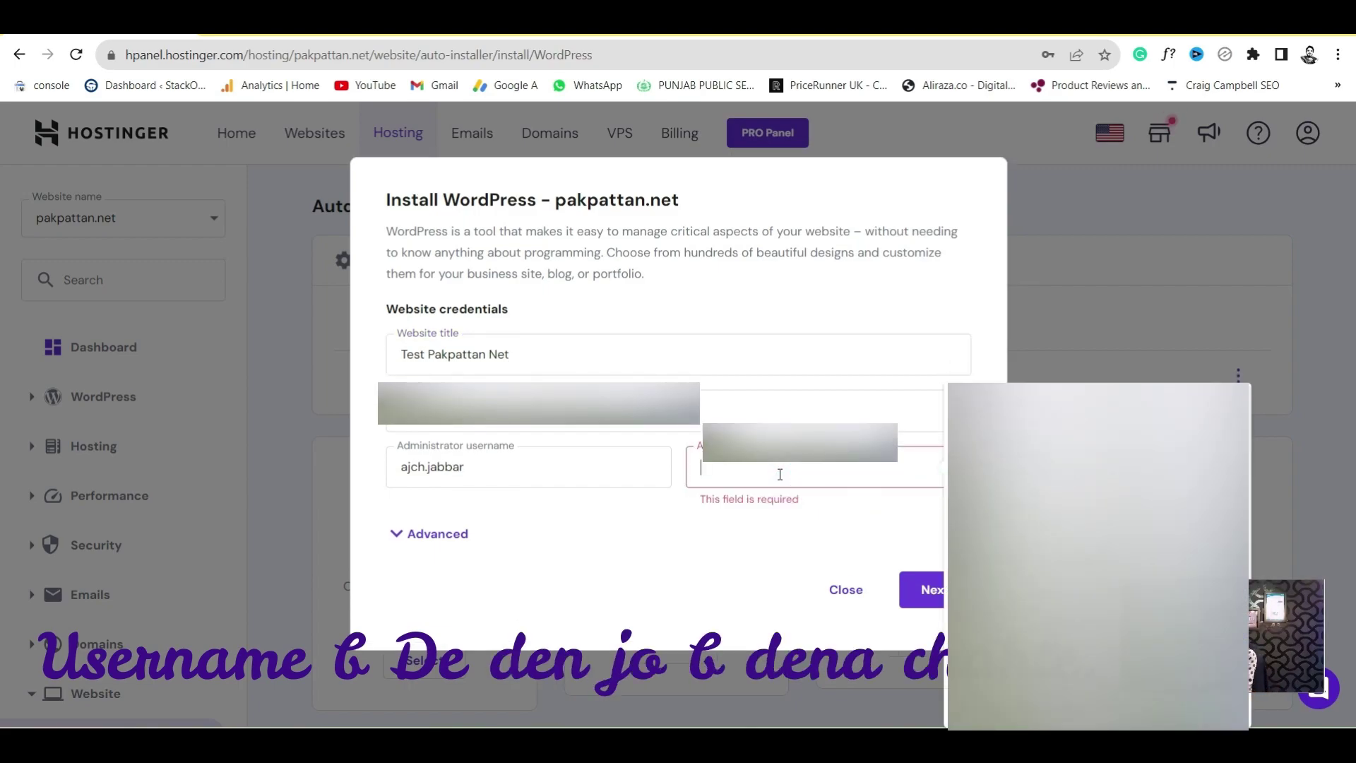
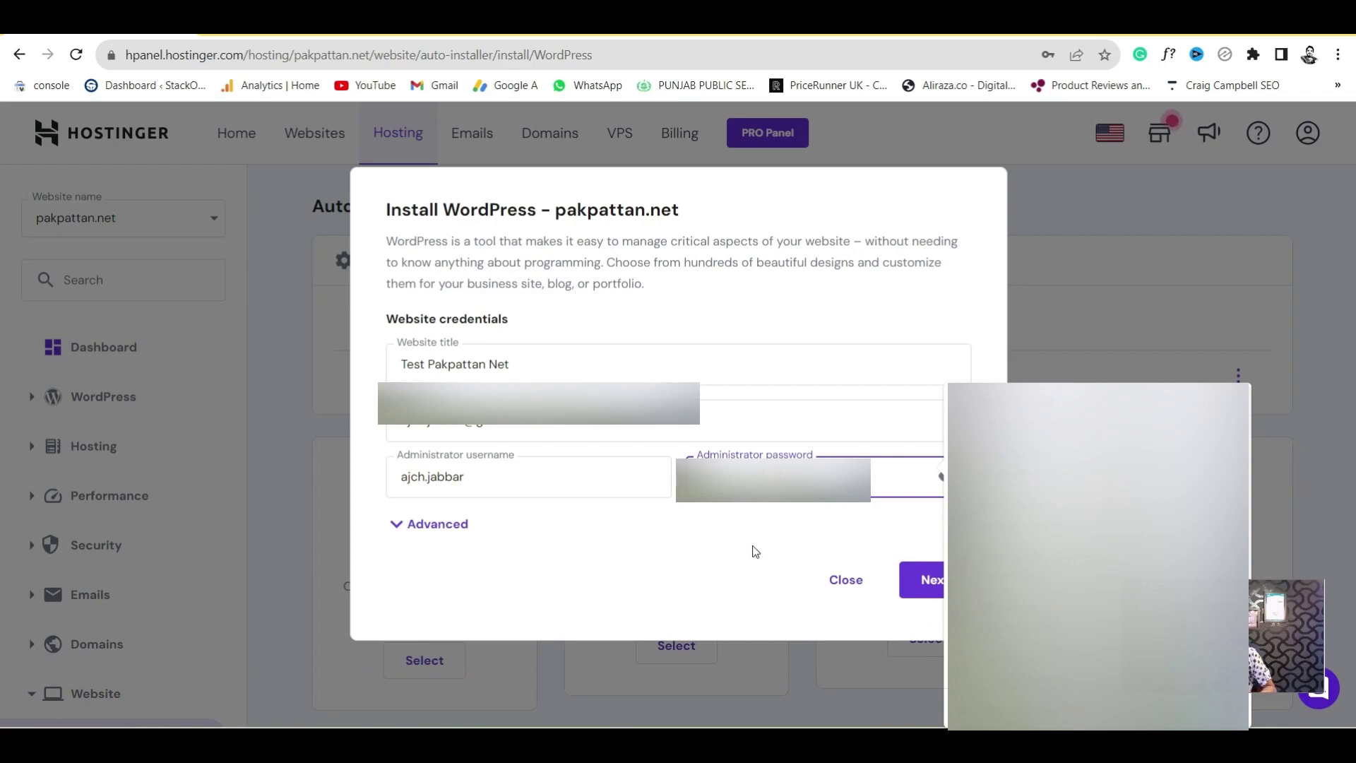
{"action": "left_click", "coordinate": [996, 325]}
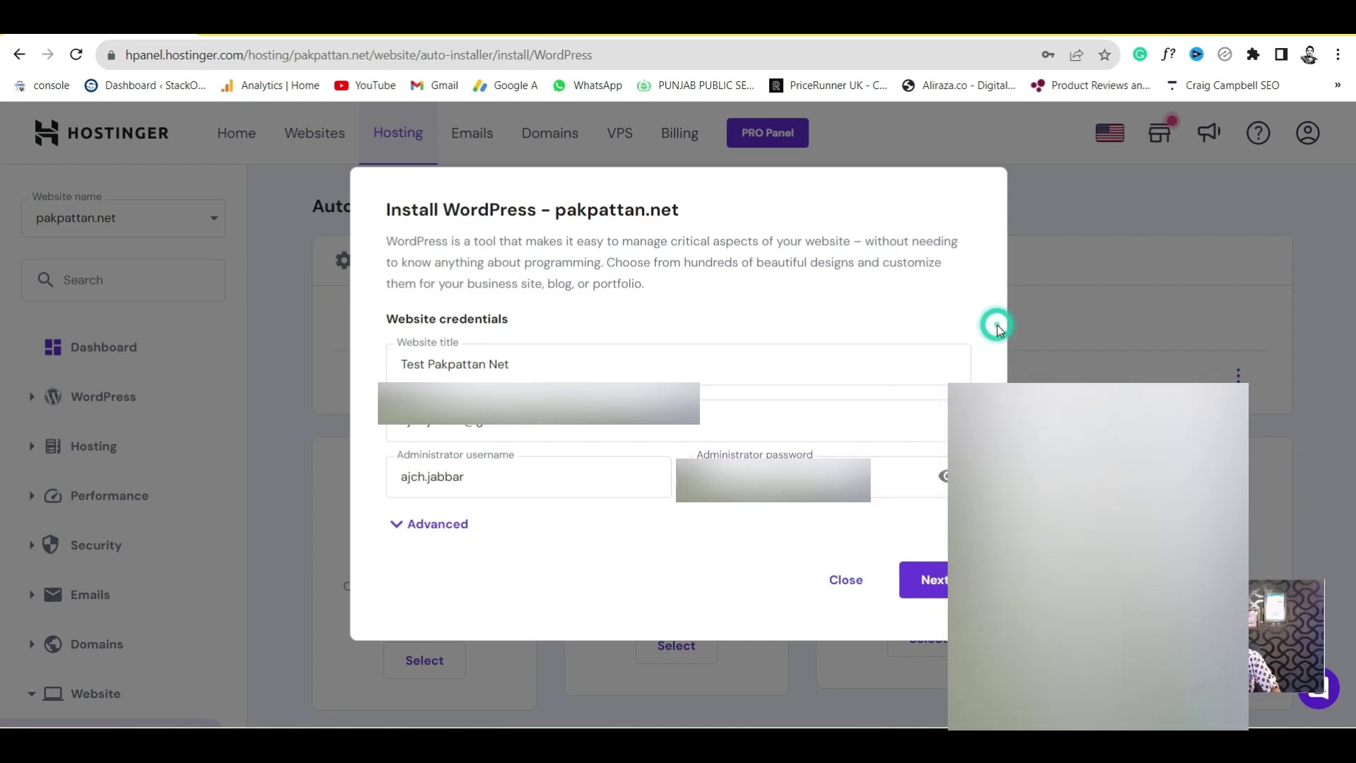
Keep WordPress version 6.2.2 and start the installation
{"action": "left_click", "coordinate": [937, 590]}
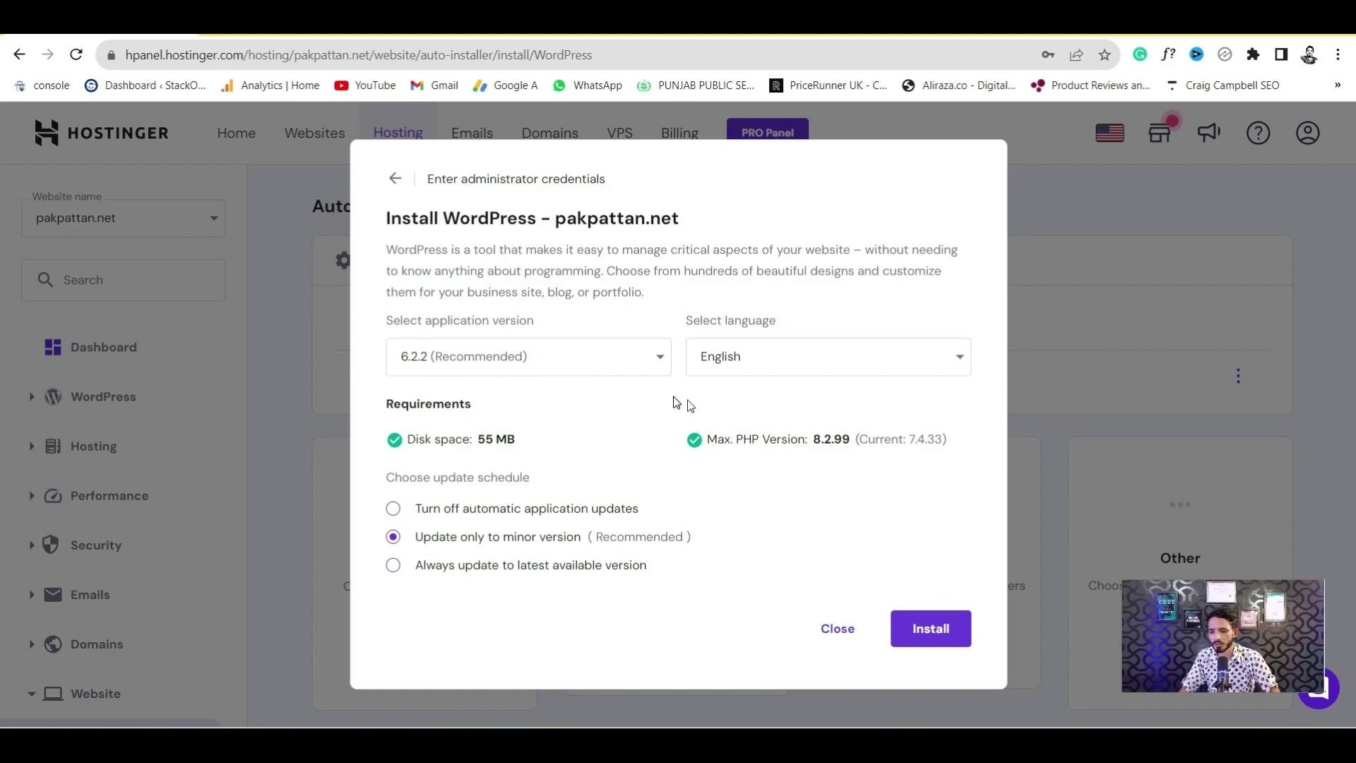
{"action": "left_click", "coordinate": [550, 365]}
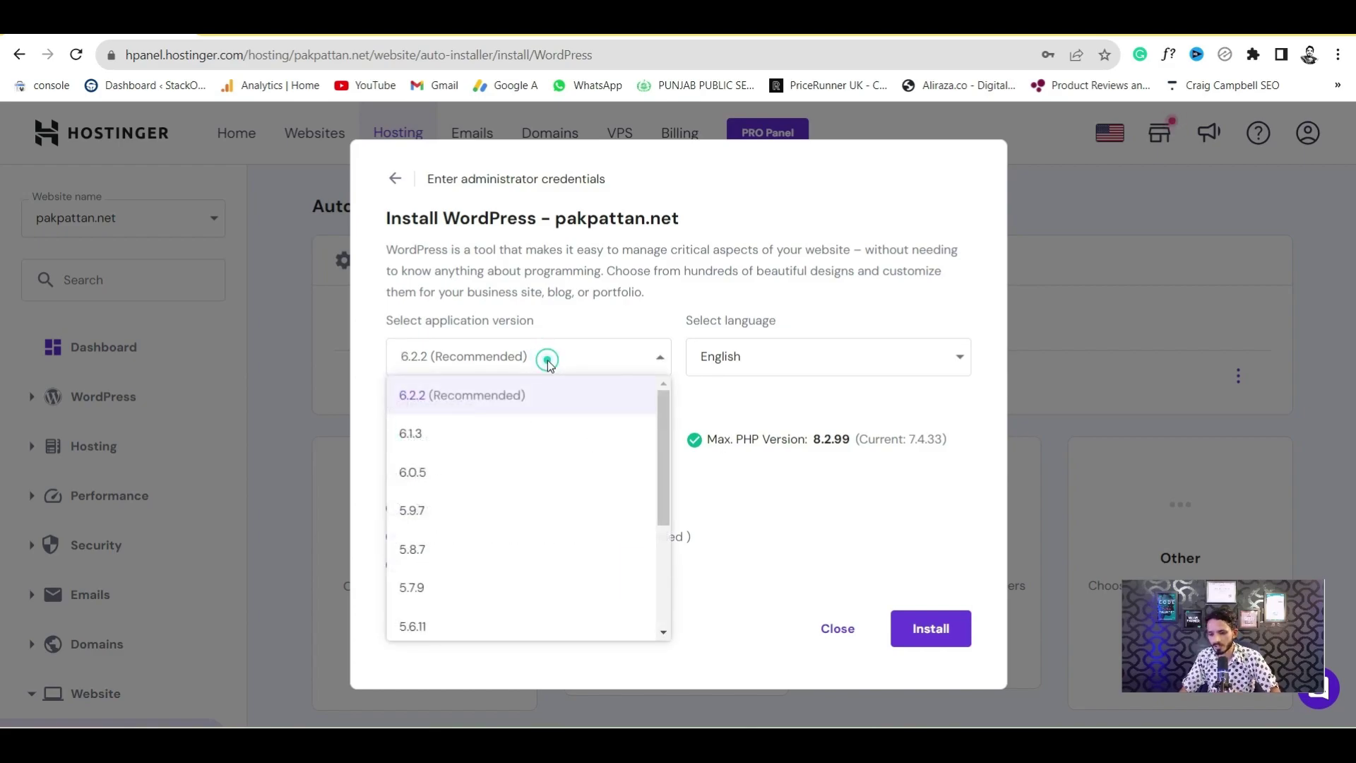
{"action": "left_click", "coordinate": [551, 365]}
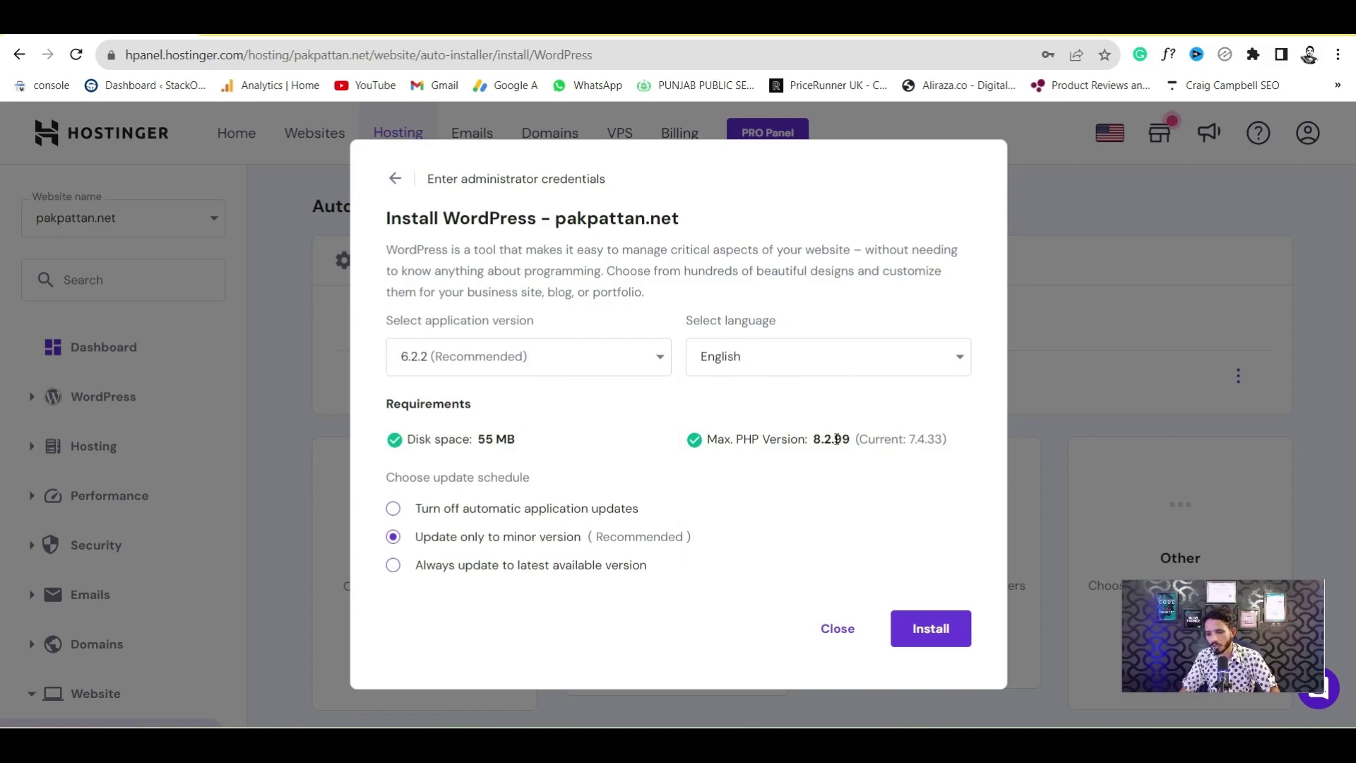
{"action": "left_click", "coordinate": [928, 630]}
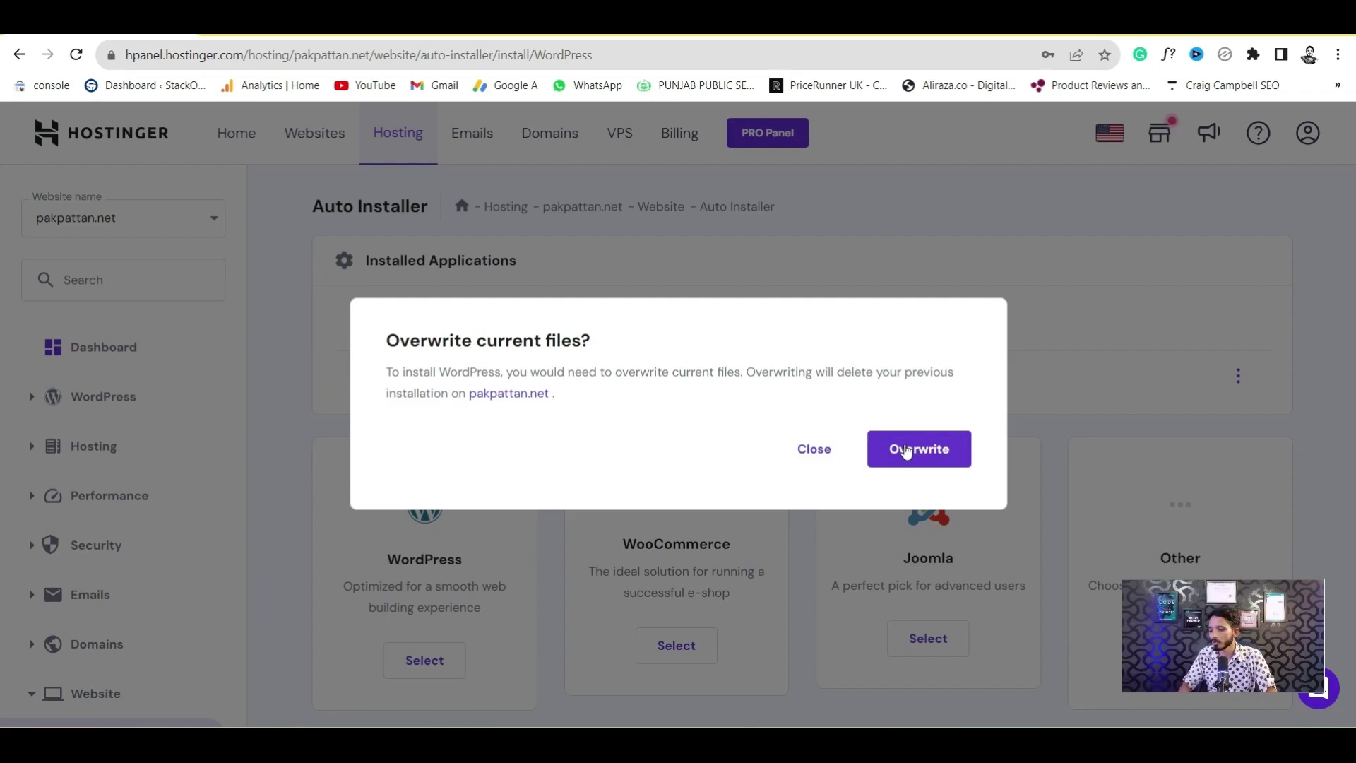
Confirm overwriting the existing files and wait for the Test Pakpattan Net overview
{"action": "left_click", "coordinate": [906, 451]}
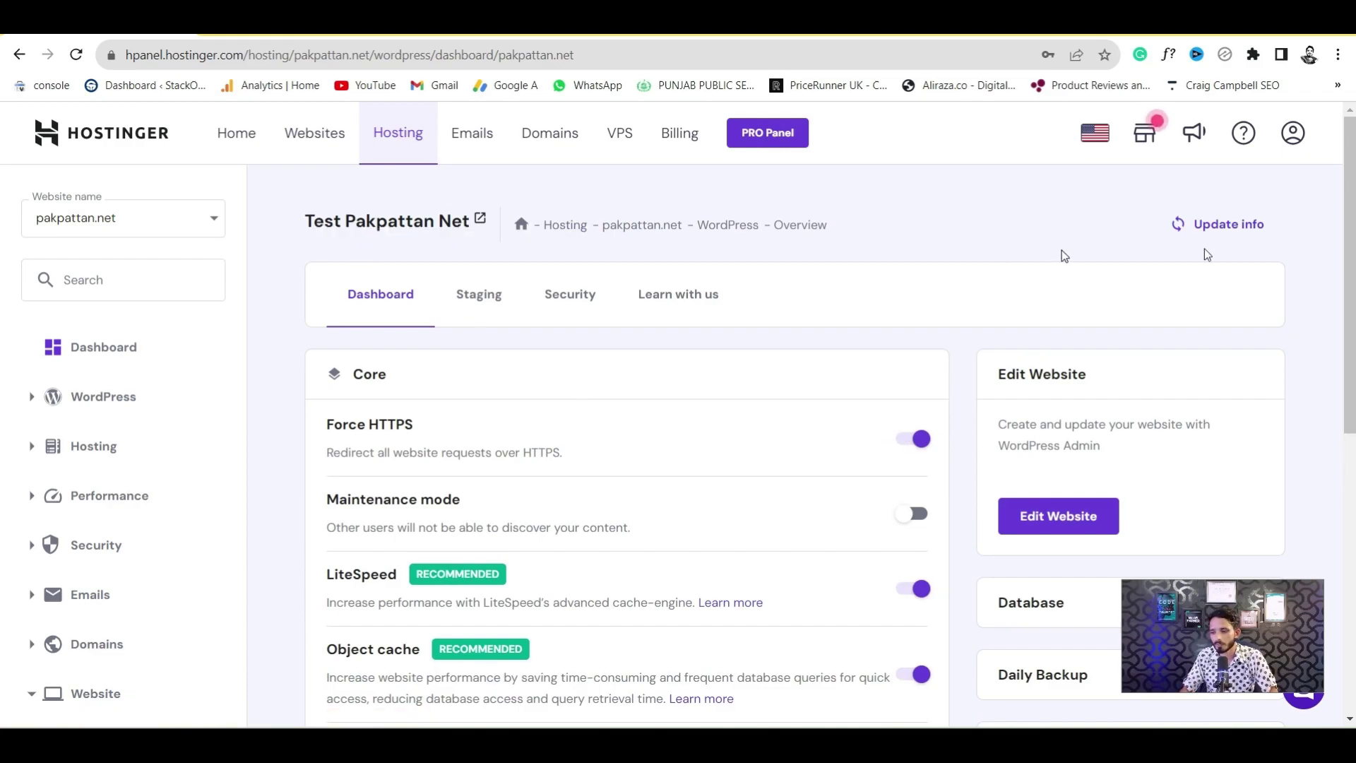
{"action": "scroll", "coordinate": [1063, 318], "scroll_direction": "down", "scroll_amount": 2}
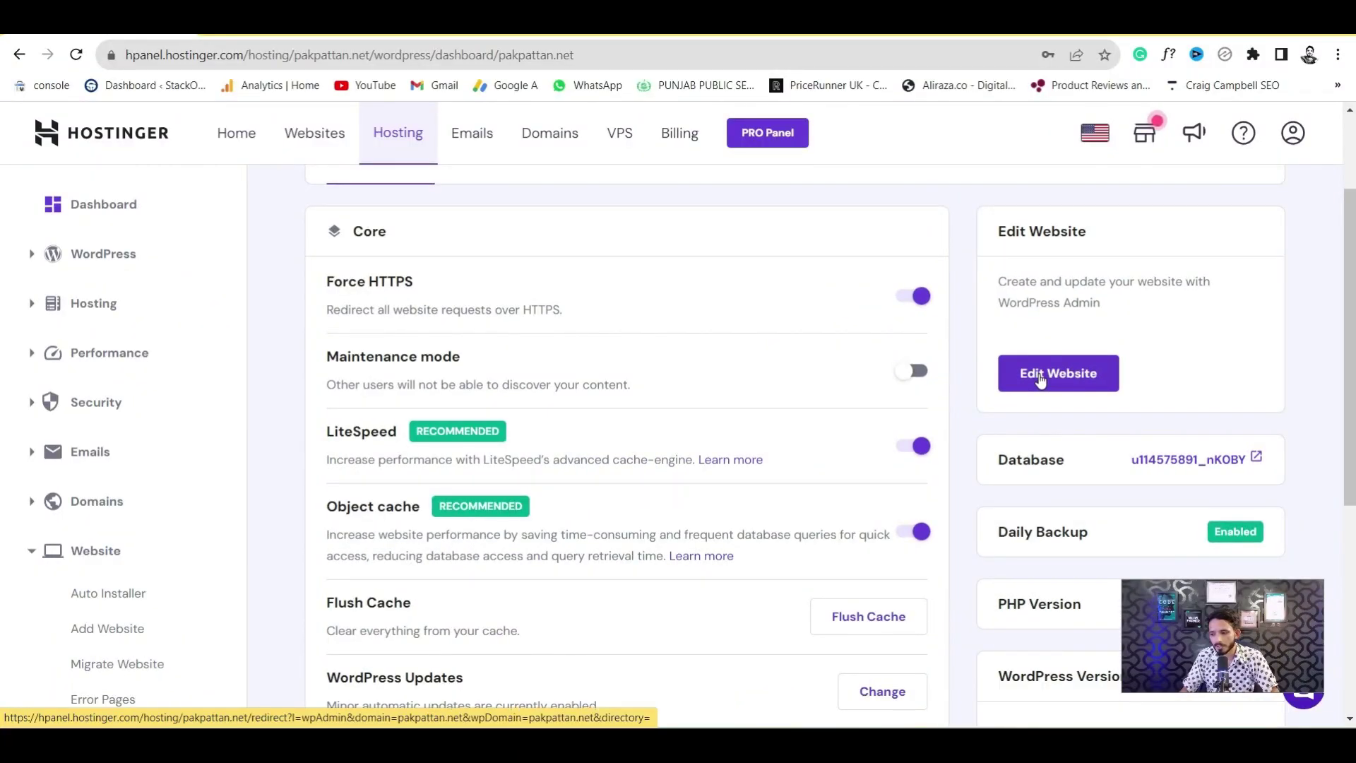
Open the WordPress admin and view Installed Plugins, showing 5 plugins with 3 active
{"action": "left_click", "coordinate": [1040, 379]}
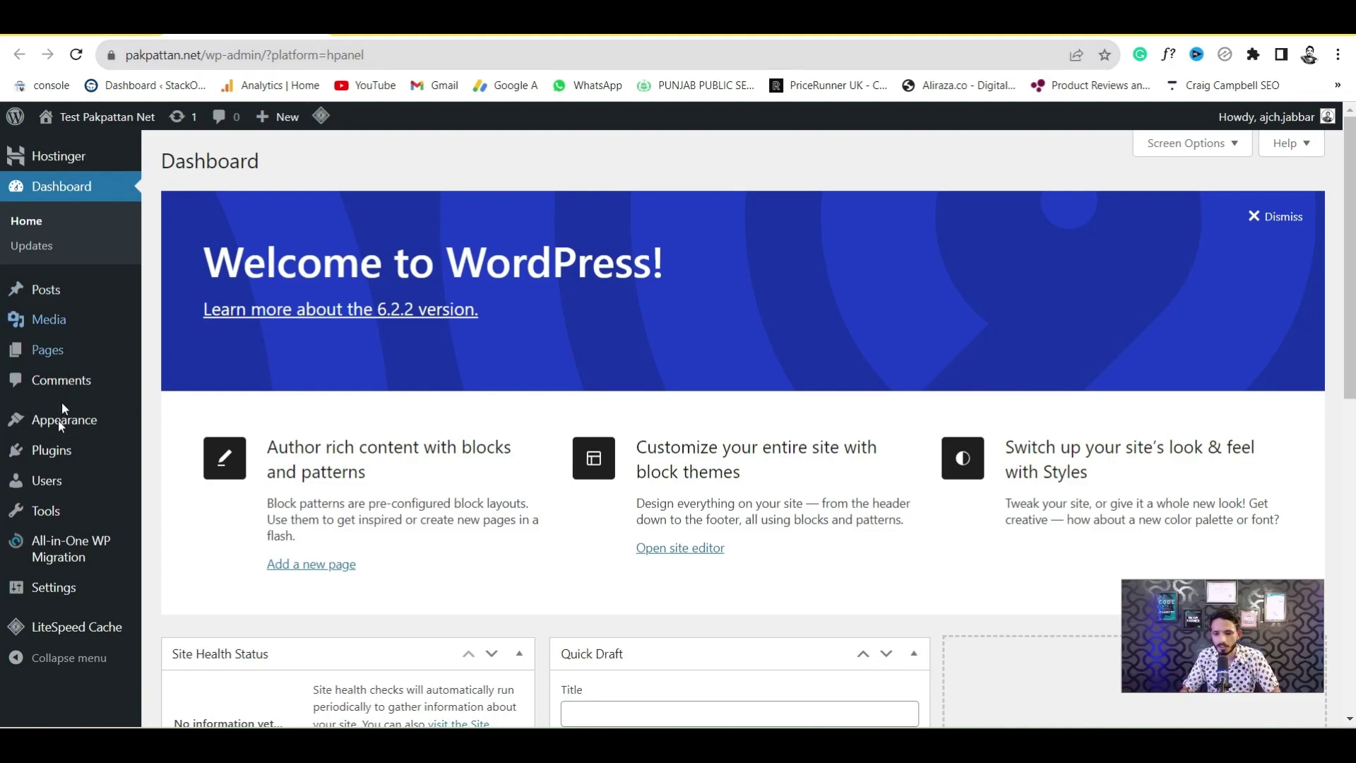
{"action": "mouse_move", "coordinate": [91, 455]}
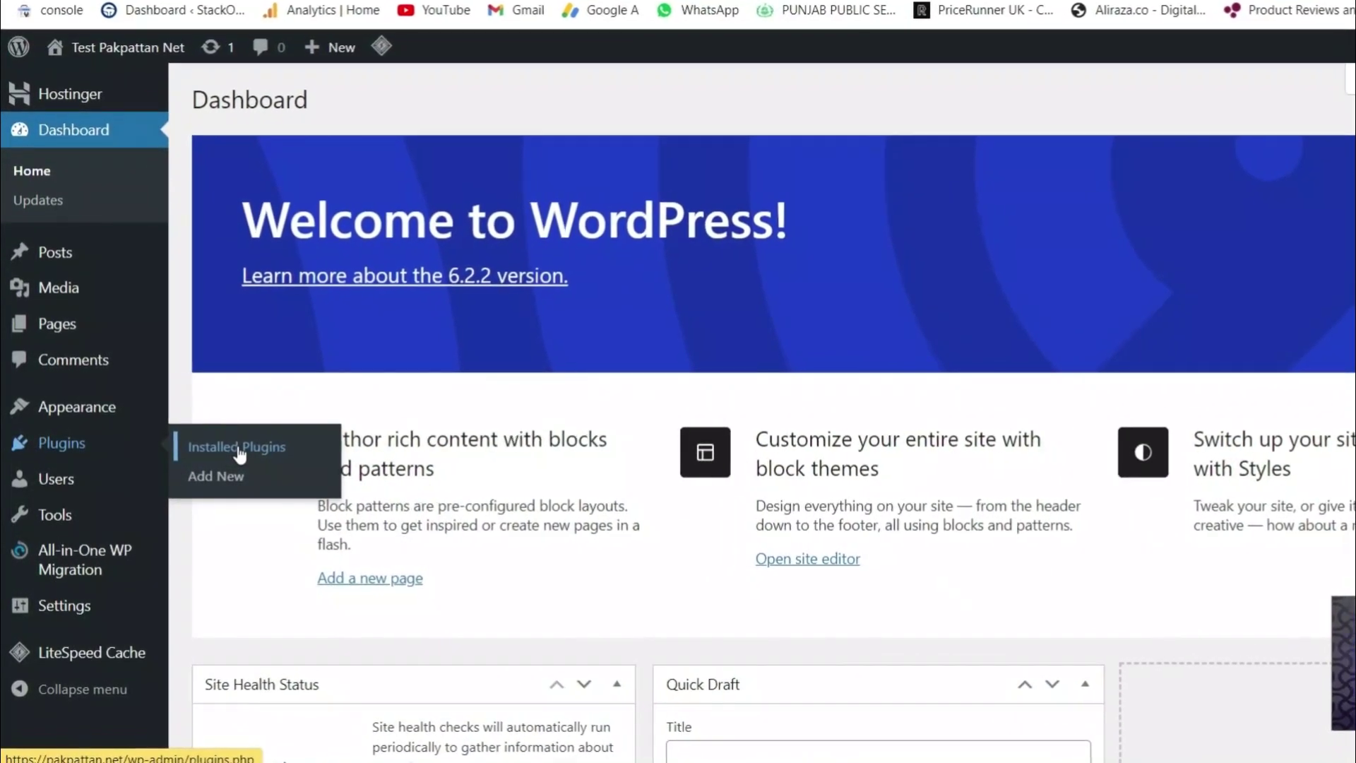
{"action": "left_click", "coordinate": [297, 484]}
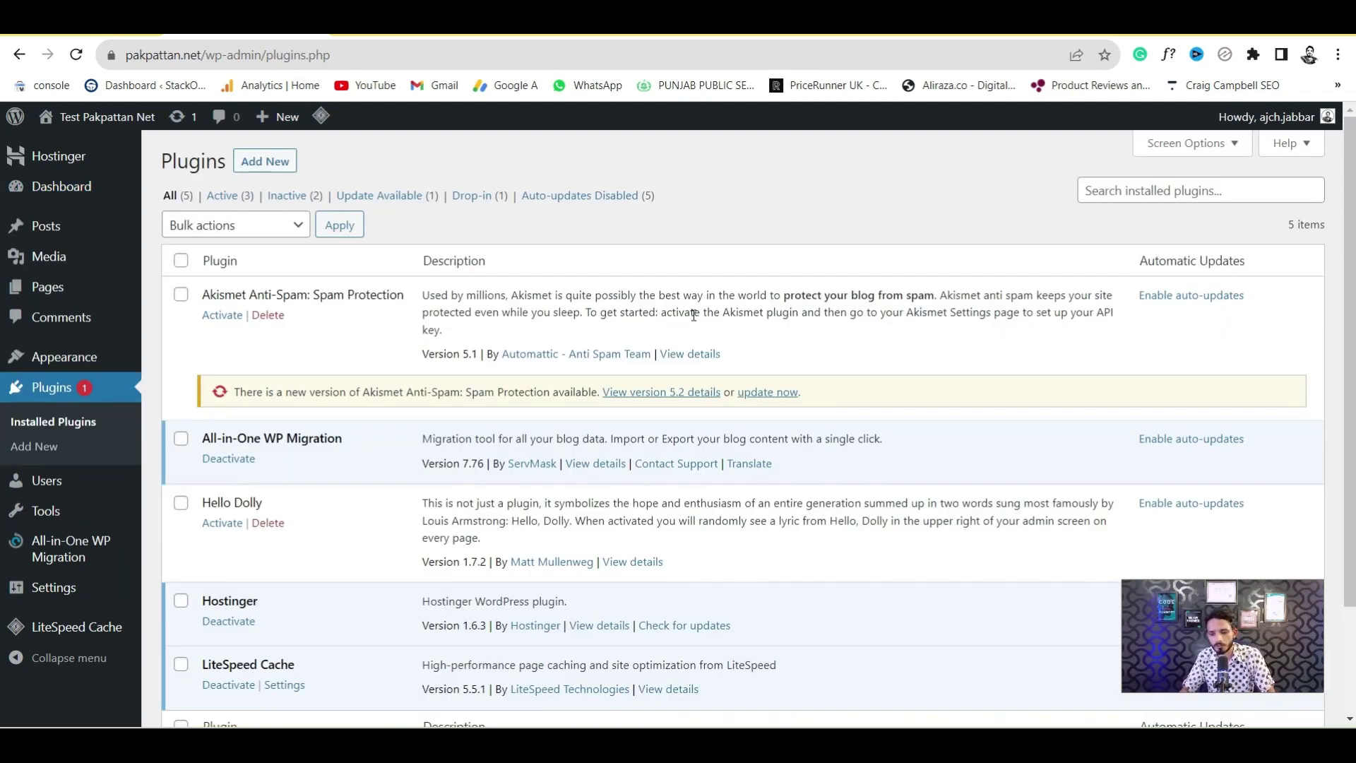
{"action": "left_click_drag", "start_coordinate": [1350, 283], "coordinate": [1350, 389]}
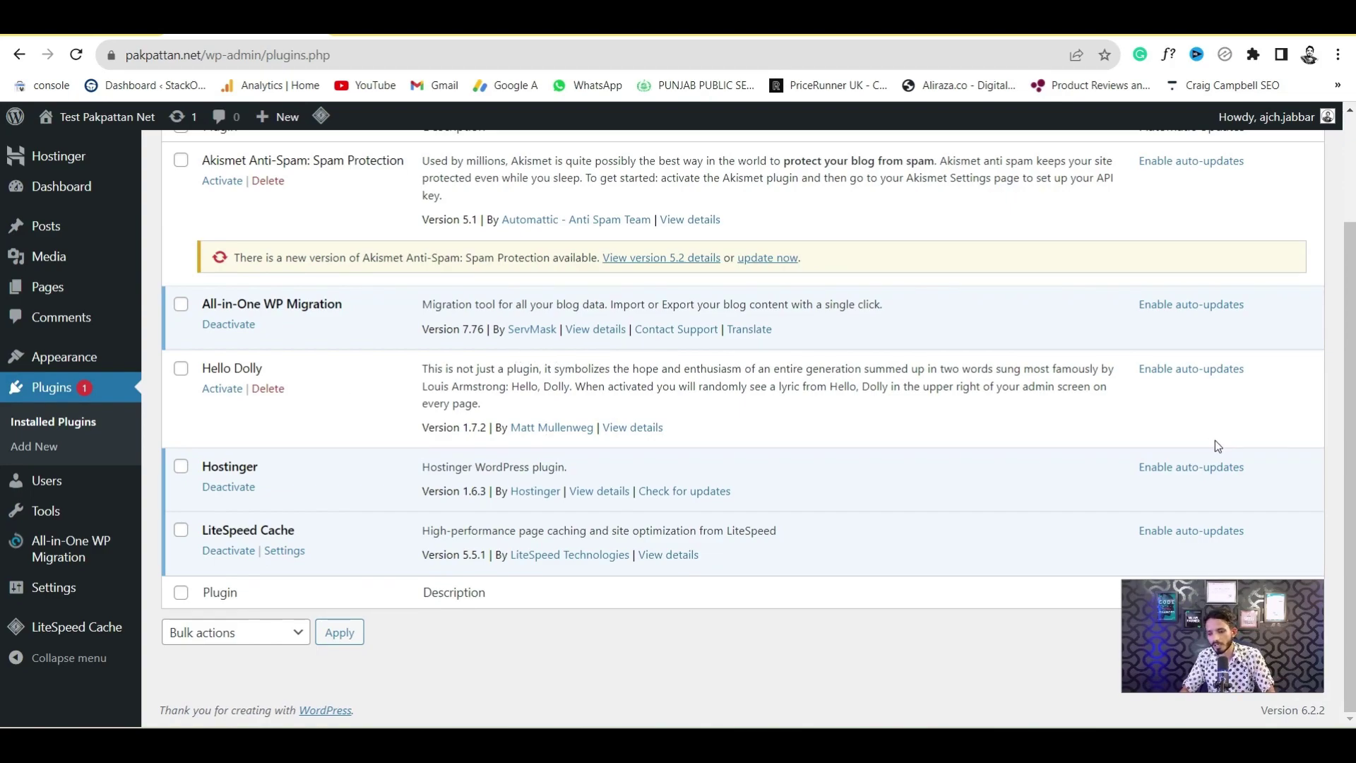
{"action": "left_click_drag", "start_coordinate": [1350, 385], "coordinate": [1350, 265]}
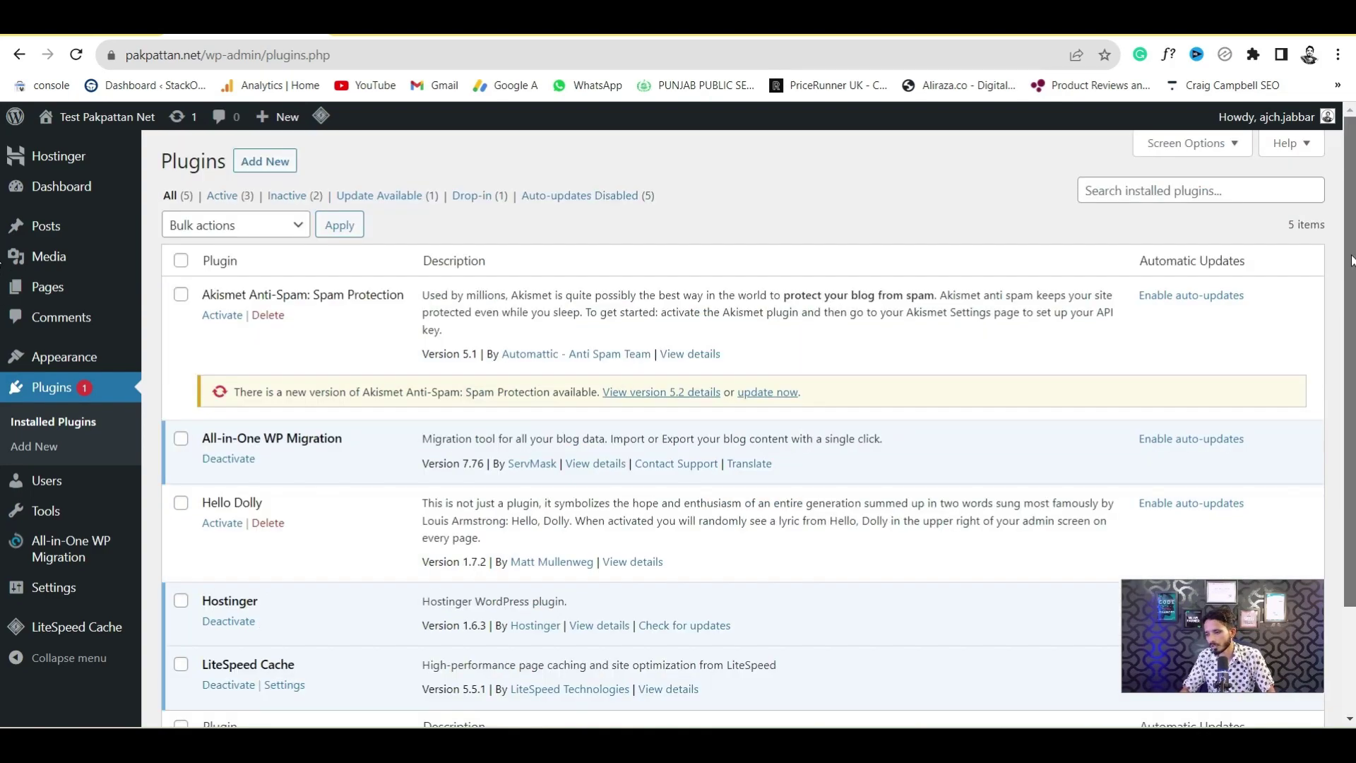
Search 'starter templates', then install and activate Brainstorm Force's Starter Templates plugin
{"action": "left_click", "coordinate": [294, 163]}
{"action": "left_click", "coordinate": [1134, 212]}
{"action": "type", "text": "starter templates"}
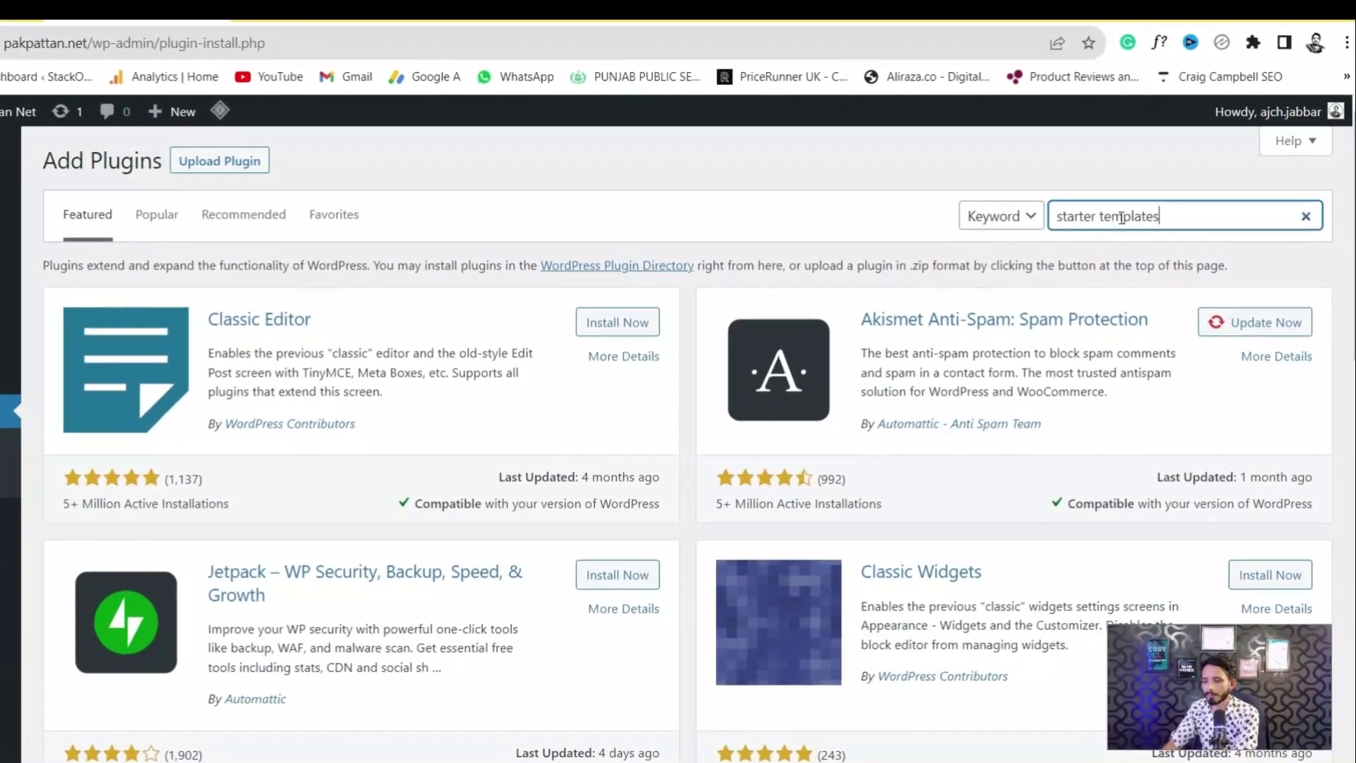
{"action": "left_click_drag", "start_coordinate": [1182, 219], "coordinate": [1026, 220]}
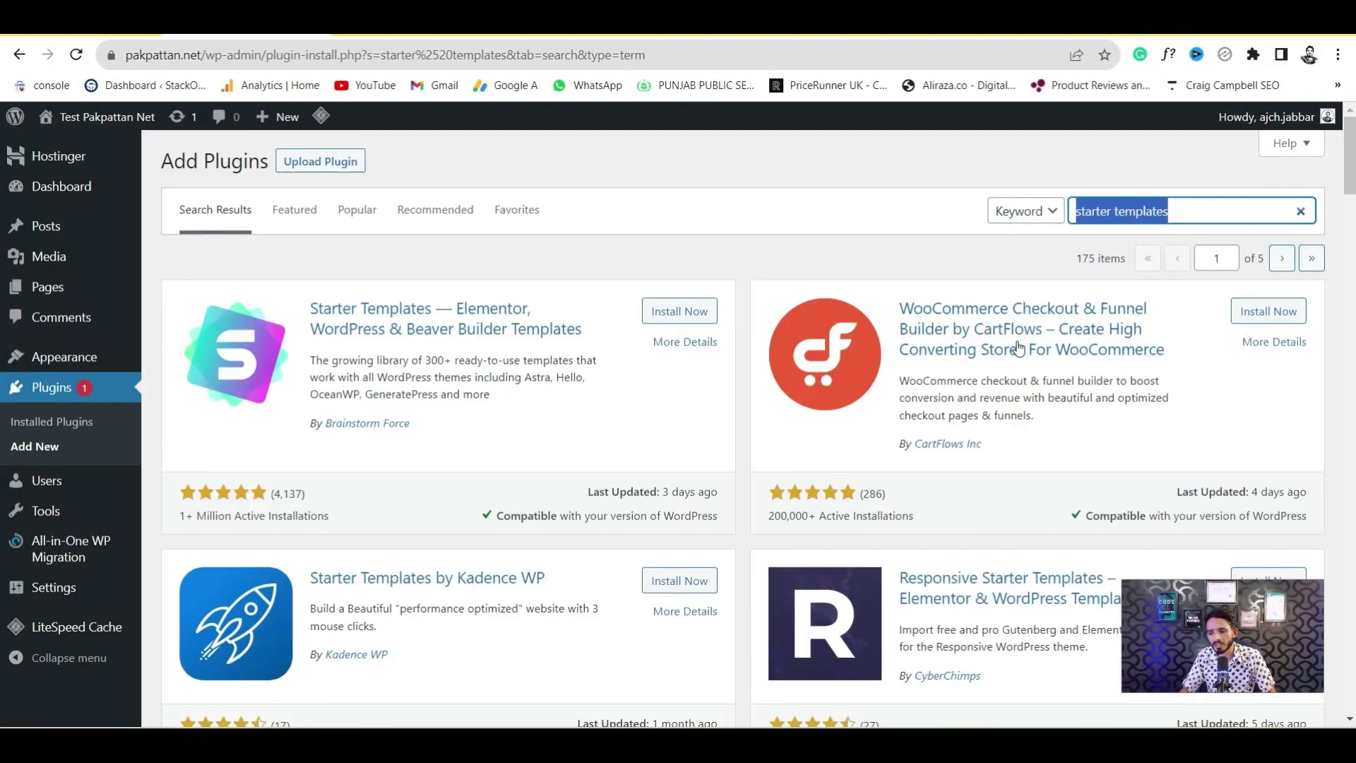
{"action": "left_click", "coordinate": [675, 319]}
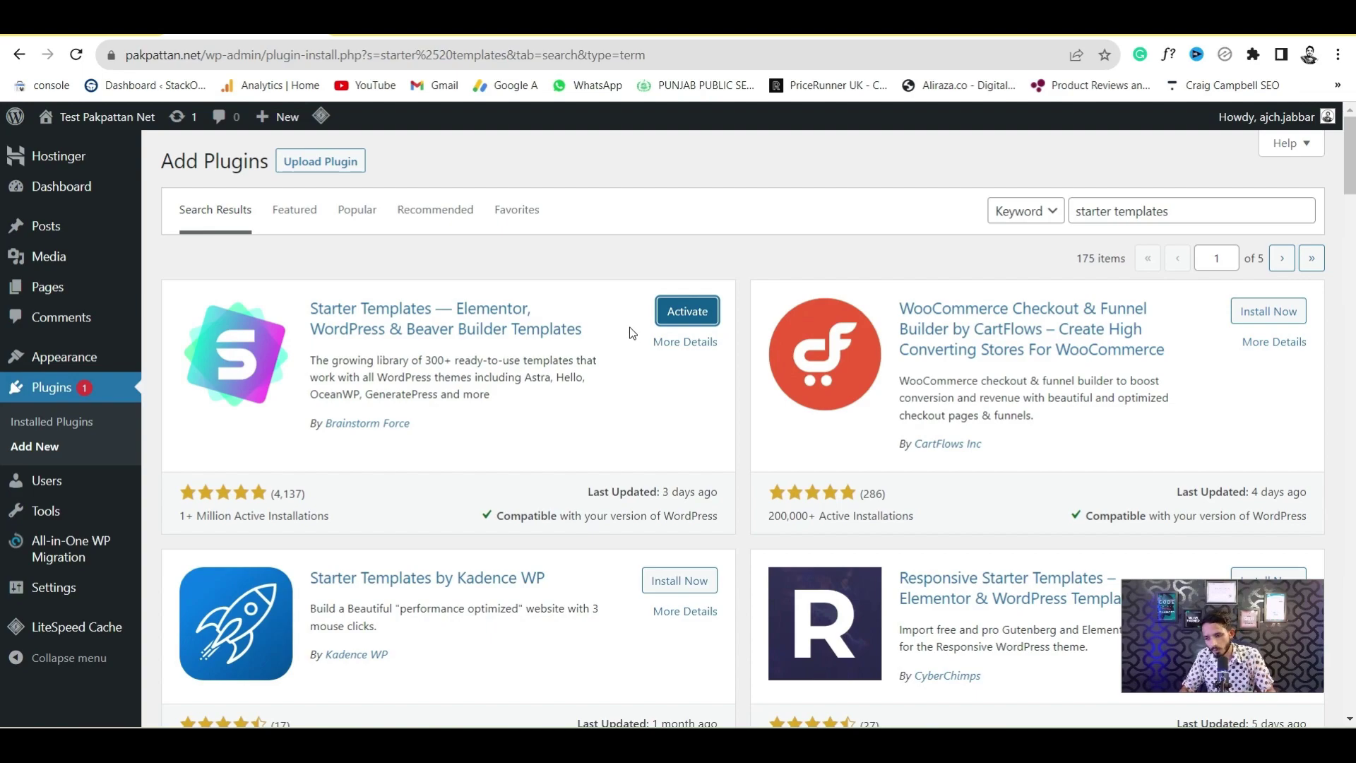
{"action": "left_click", "coordinate": [701, 318]}
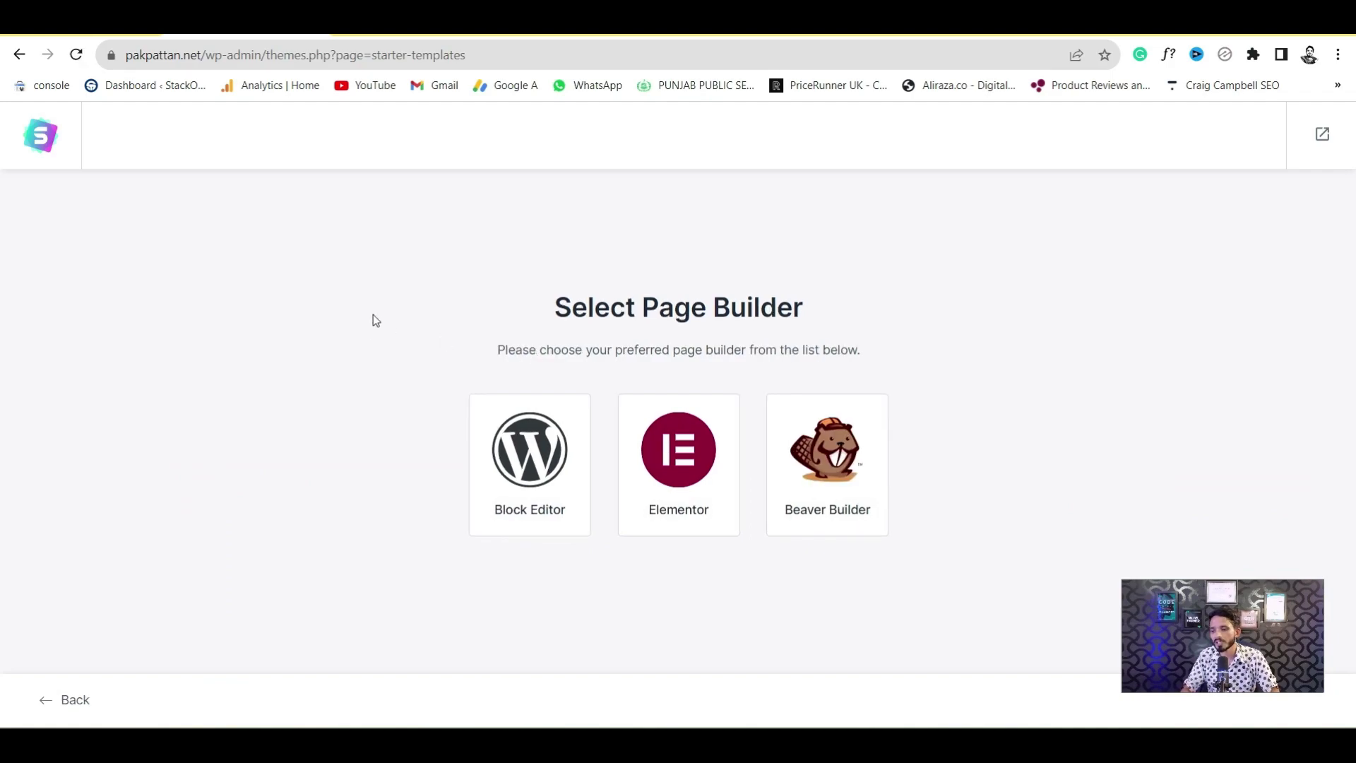
Choose Block Editor as the page builder and pick the Electrician template
{"action": "left_click_drag", "start_coordinate": [541, 311], "coordinate": [848, 311]}
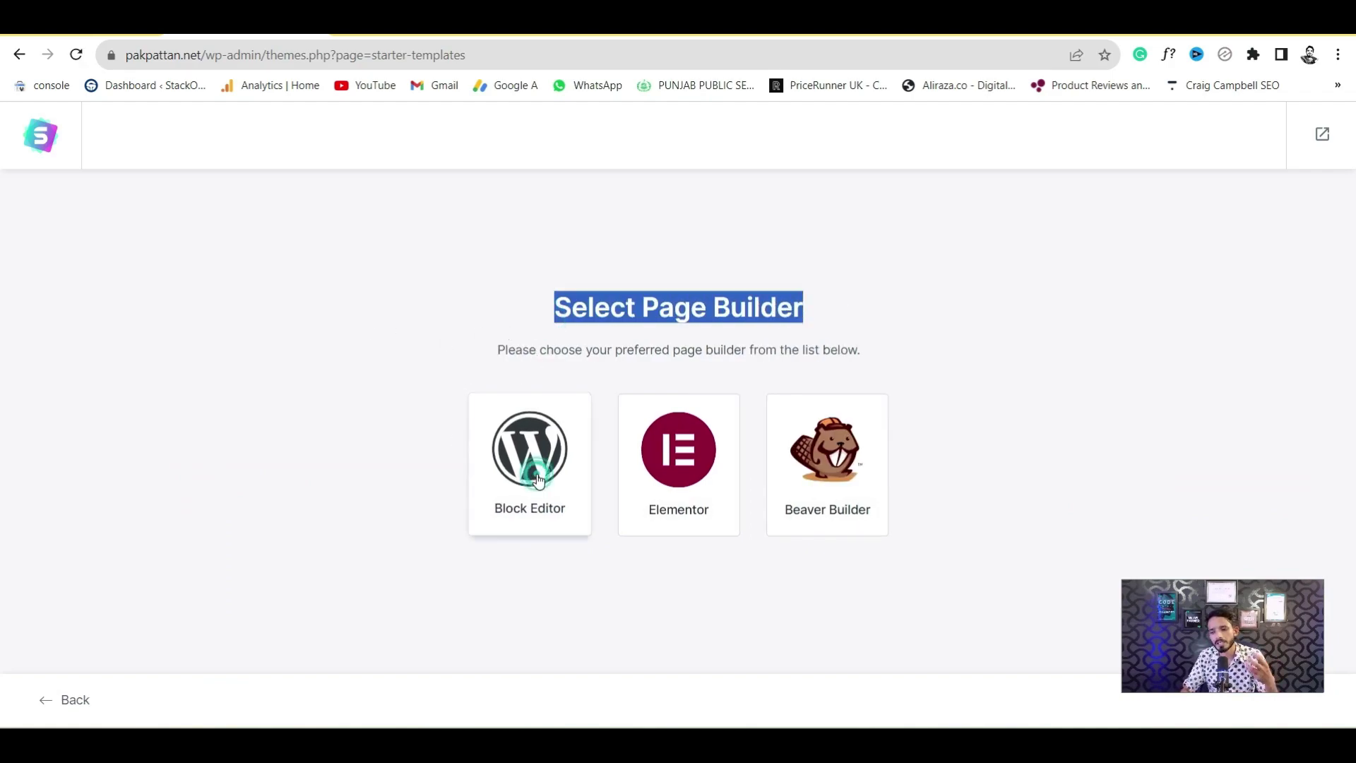
{"action": "left_click", "coordinate": [569, 483]}
{"action": "scroll", "coordinate": [2, 240], "scroll_direction": "down", "scroll_amount": 10}
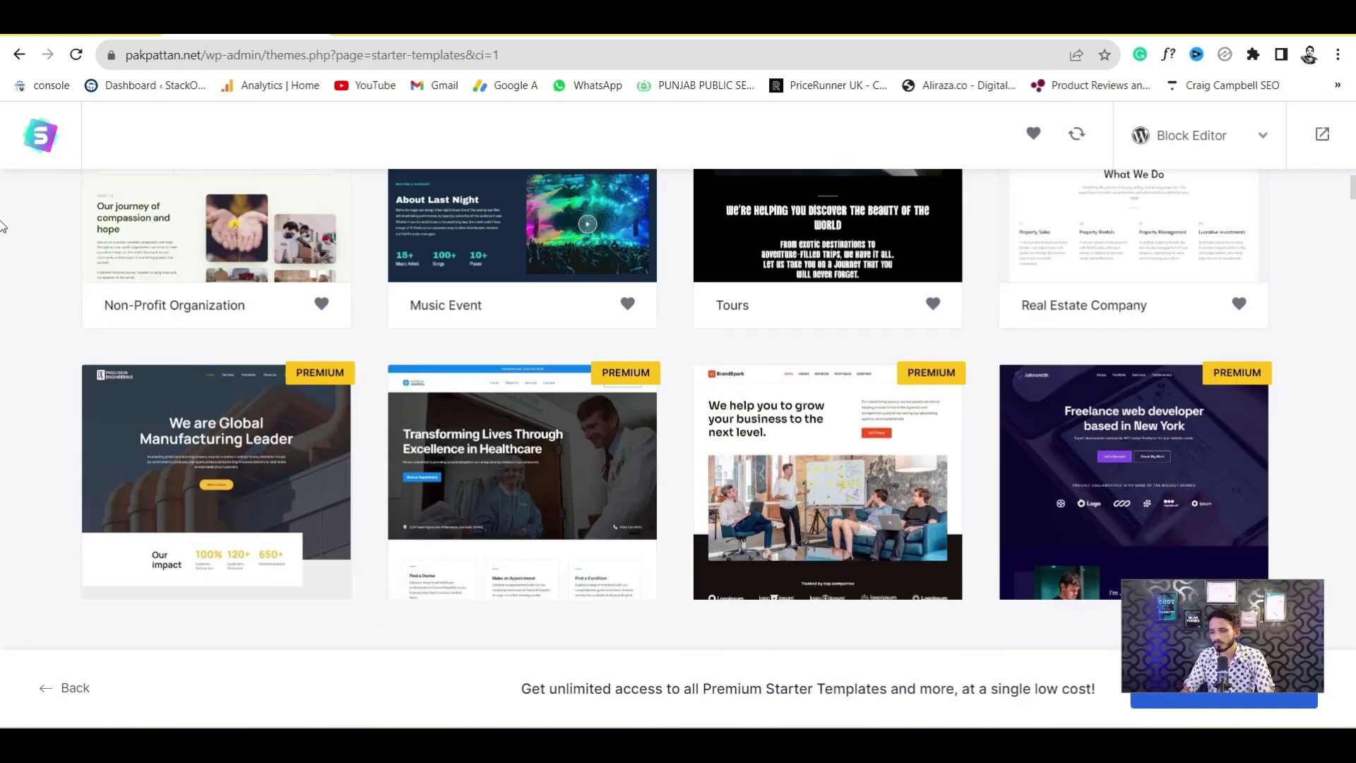
{"action": "scroll", "coordinate": [2, 254], "scroll_direction": "down", "scroll_amount": 10}
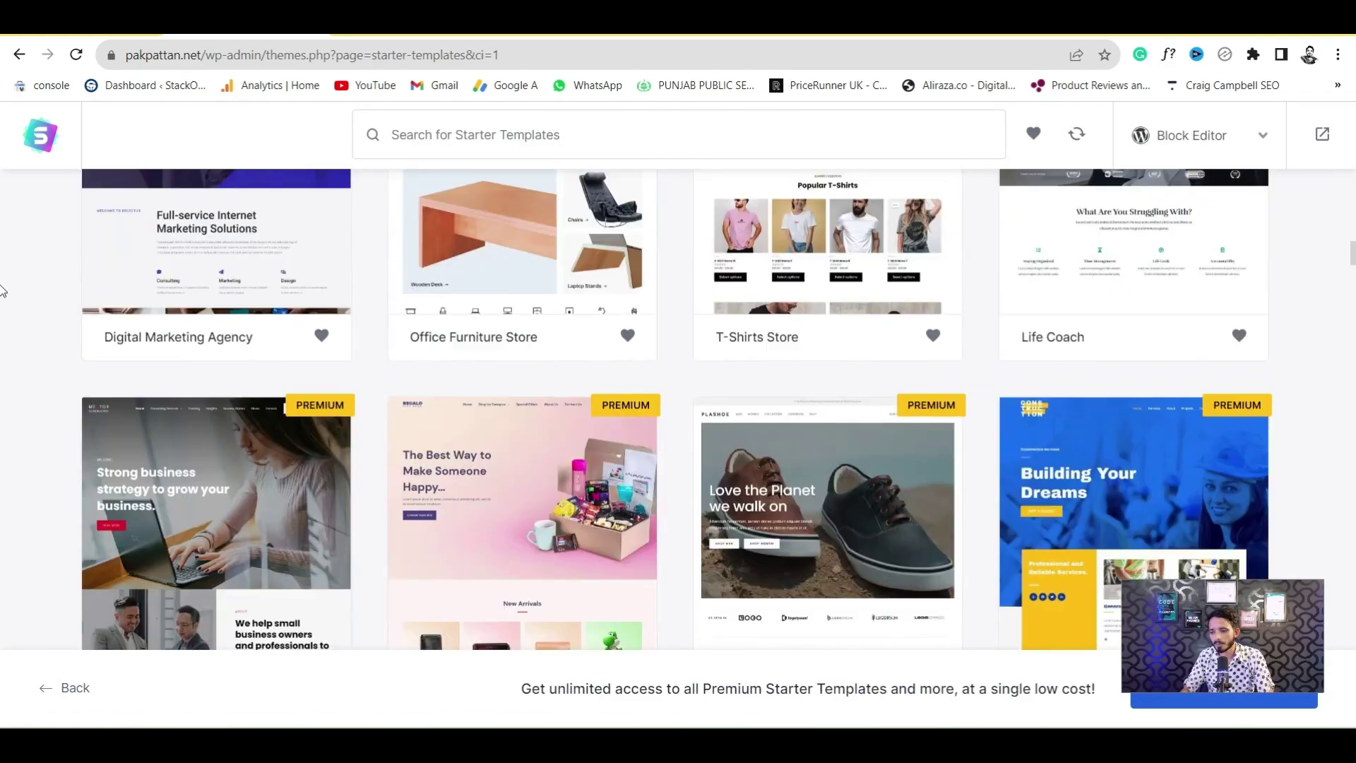
{"action": "scroll", "coordinate": [2, 280], "scroll_direction": "down", "scroll_amount": 6}
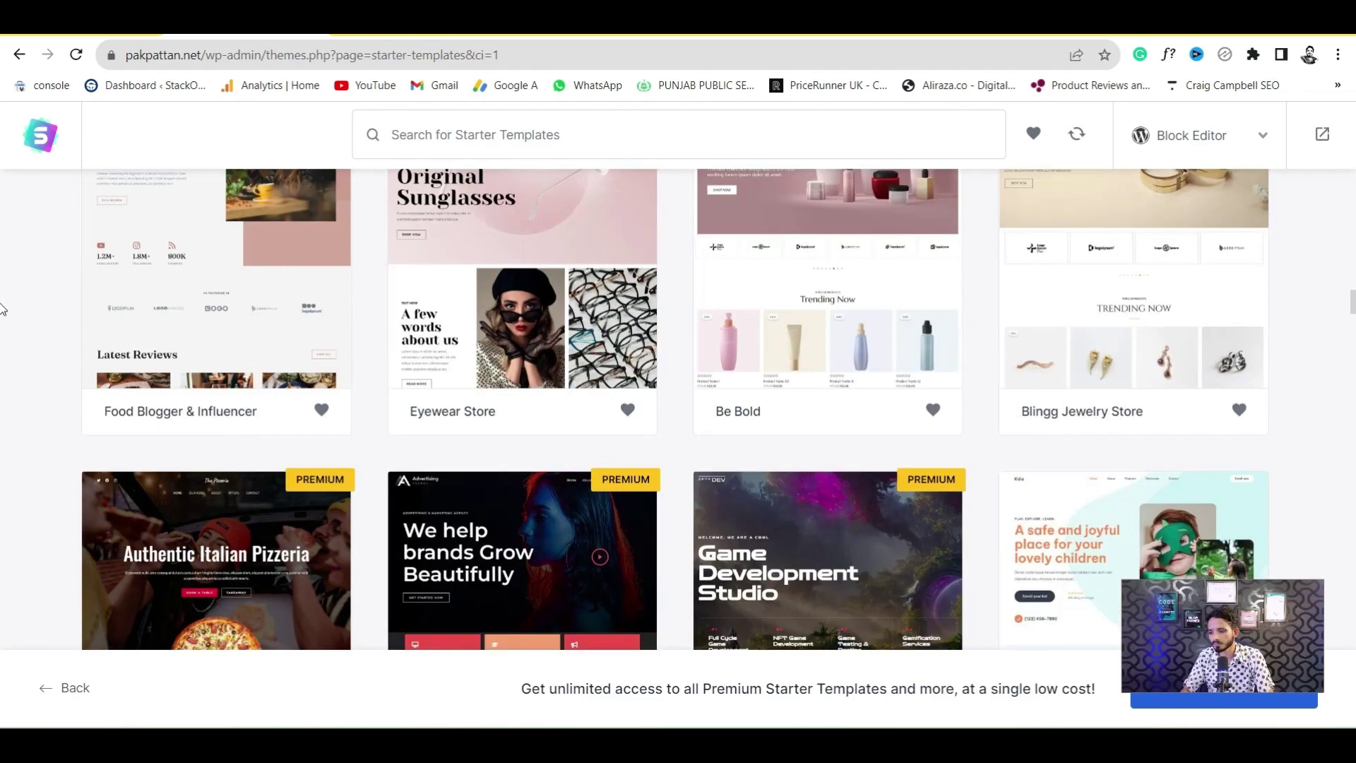
{"action": "scroll", "coordinate": [3, 303], "scroll_direction": "down", "scroll_amount": 4}
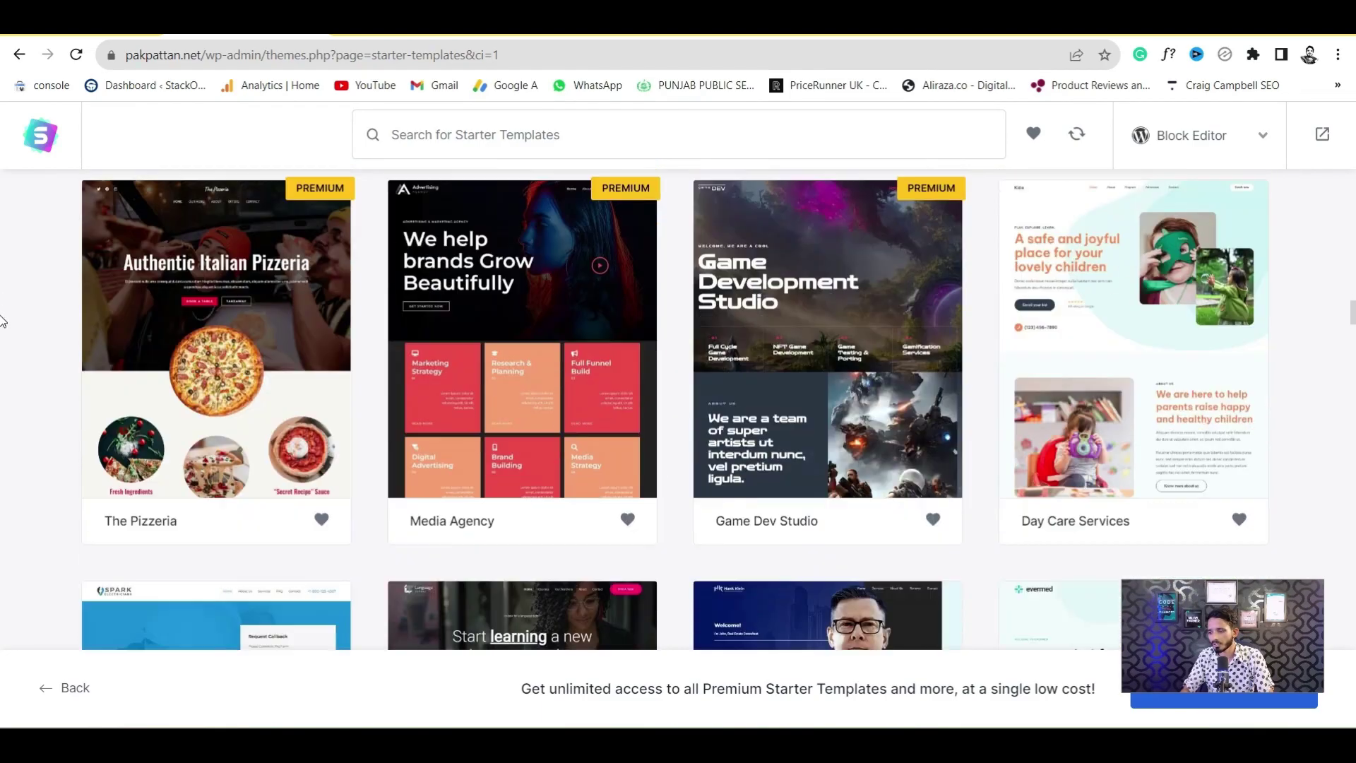
{"action": "scroll", "coordinate": [2, 318], "scroll_direction": "down", "scroll_amount": 2}
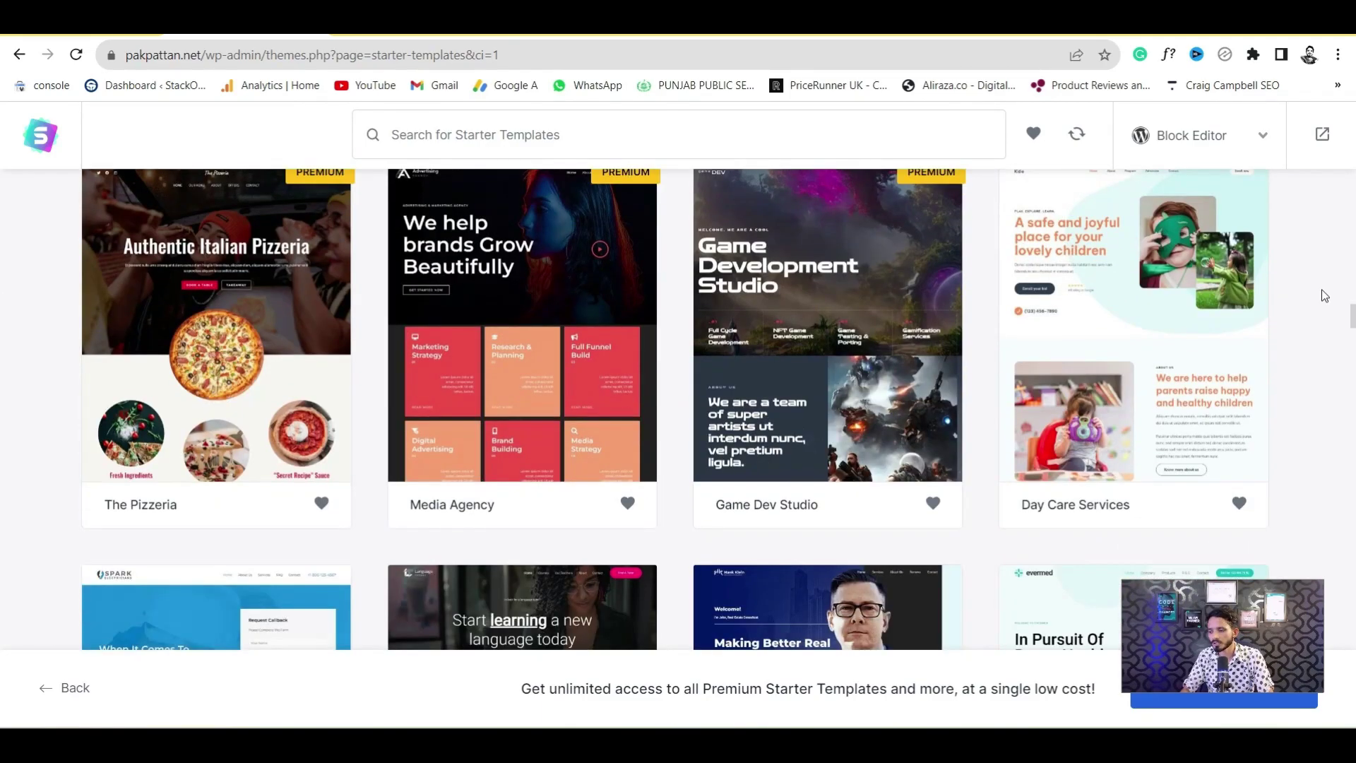
{"action": "scroll", "coordinate": [2, 336], "scroll_direction": "down", "scroll_amount": 5}
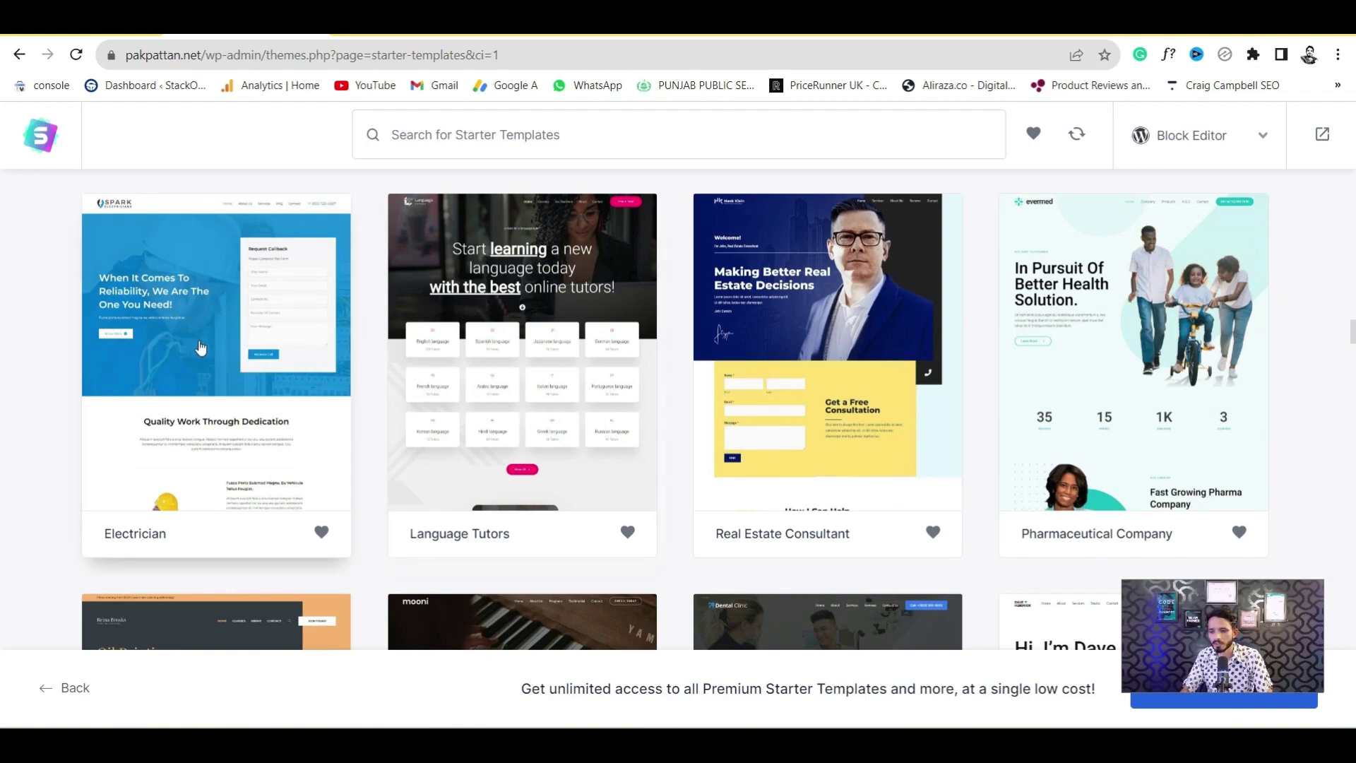
{"action": "left_click", "coordinate": [235, 469]}
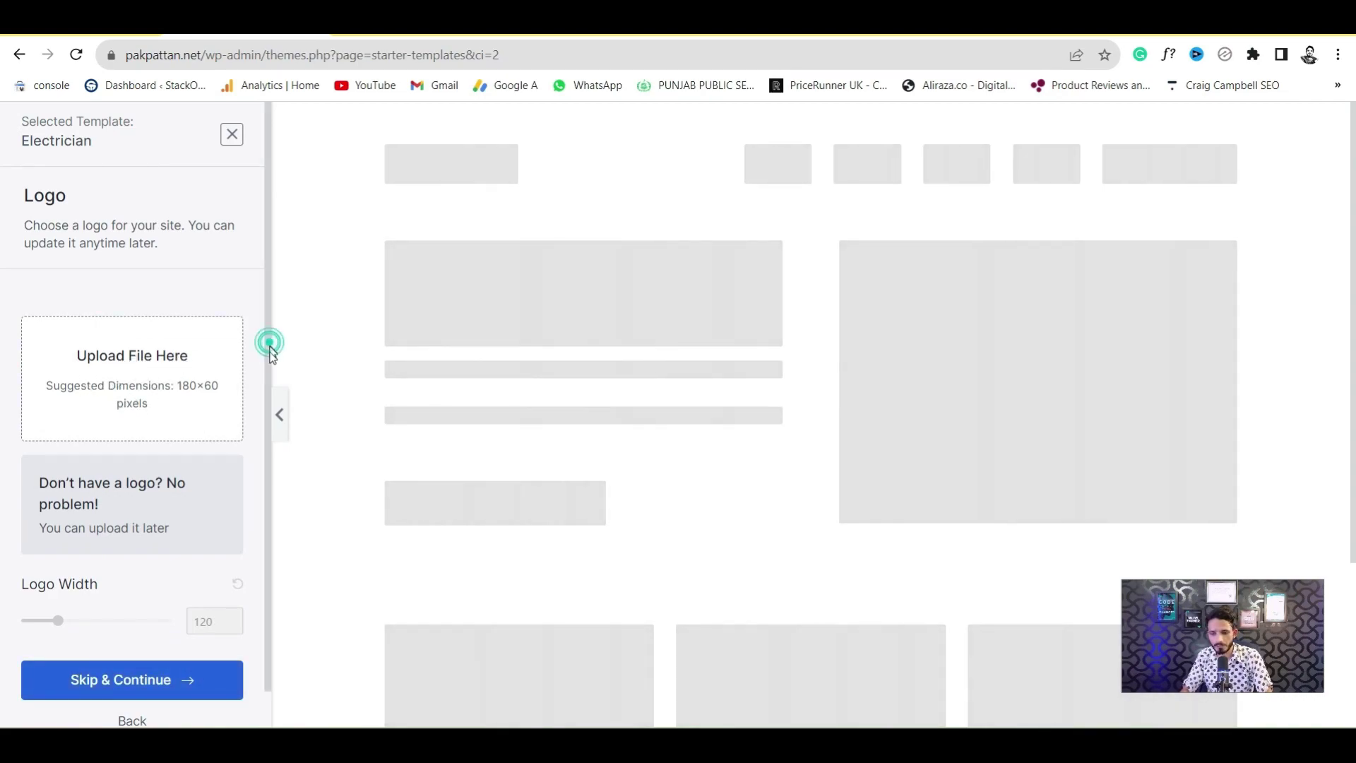
Skip adding a logo for the site
{"action": "scroll", "coordinate": [268, 343], "scroll_direction": "down", "scroll_amount": 1}
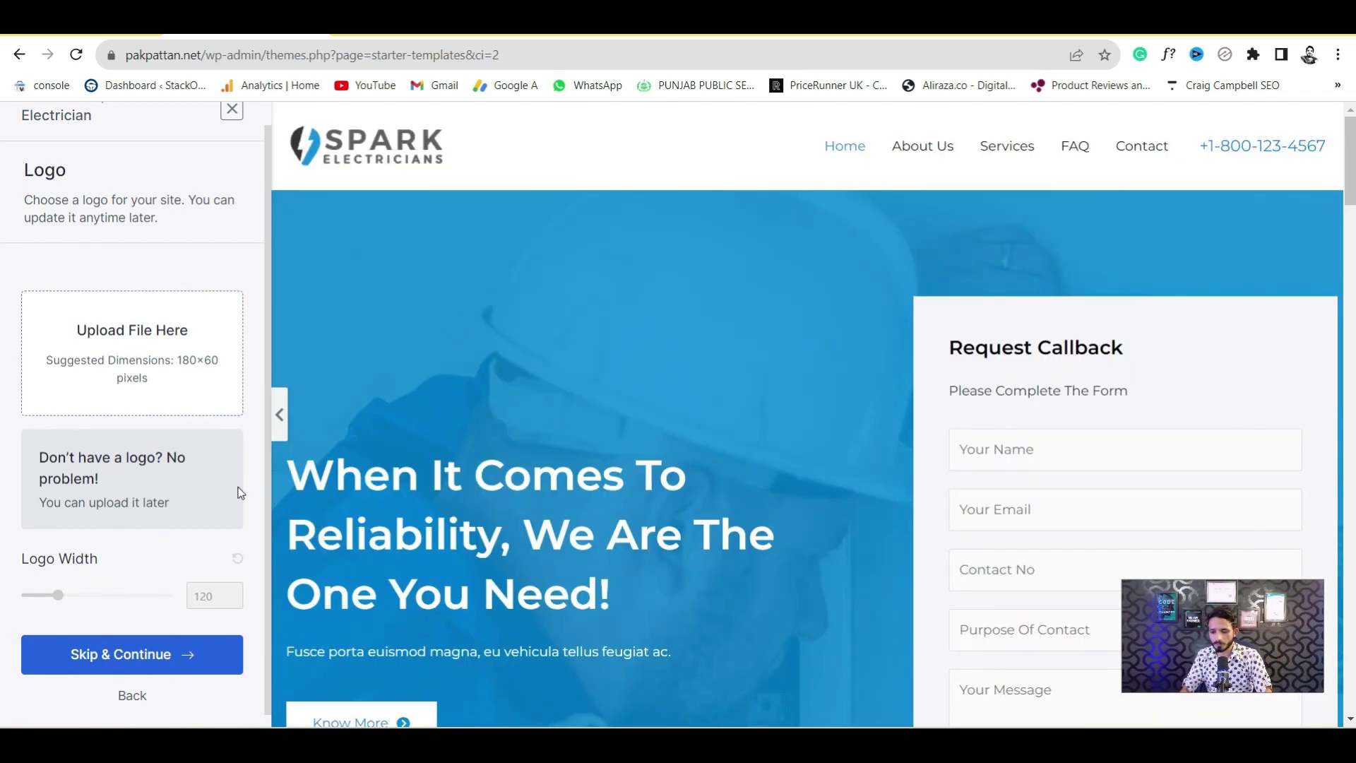
{"action": "scroll", "coordinate": [94, 631], "scroll_direction": "down", "scroll_amount": 1}
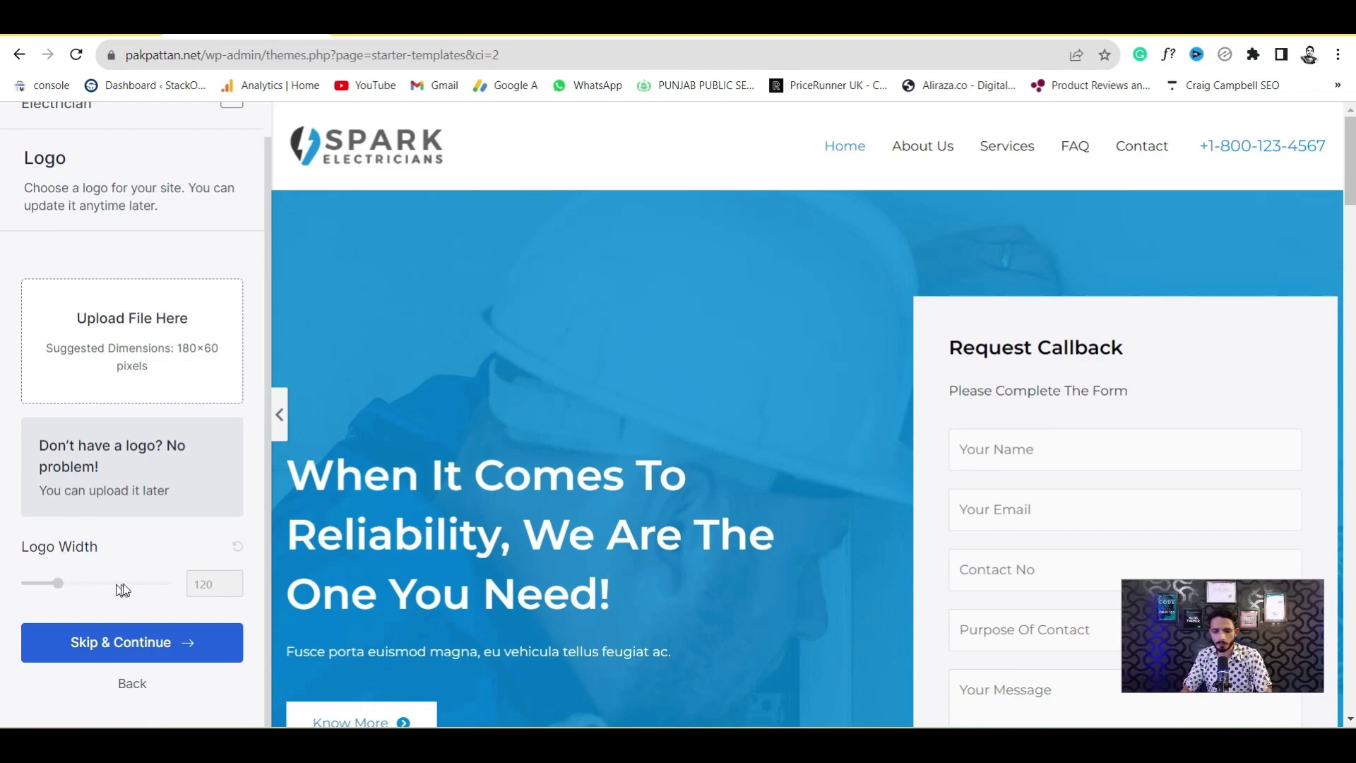
{"action": "left_click", "coordinate": [97, 648]}
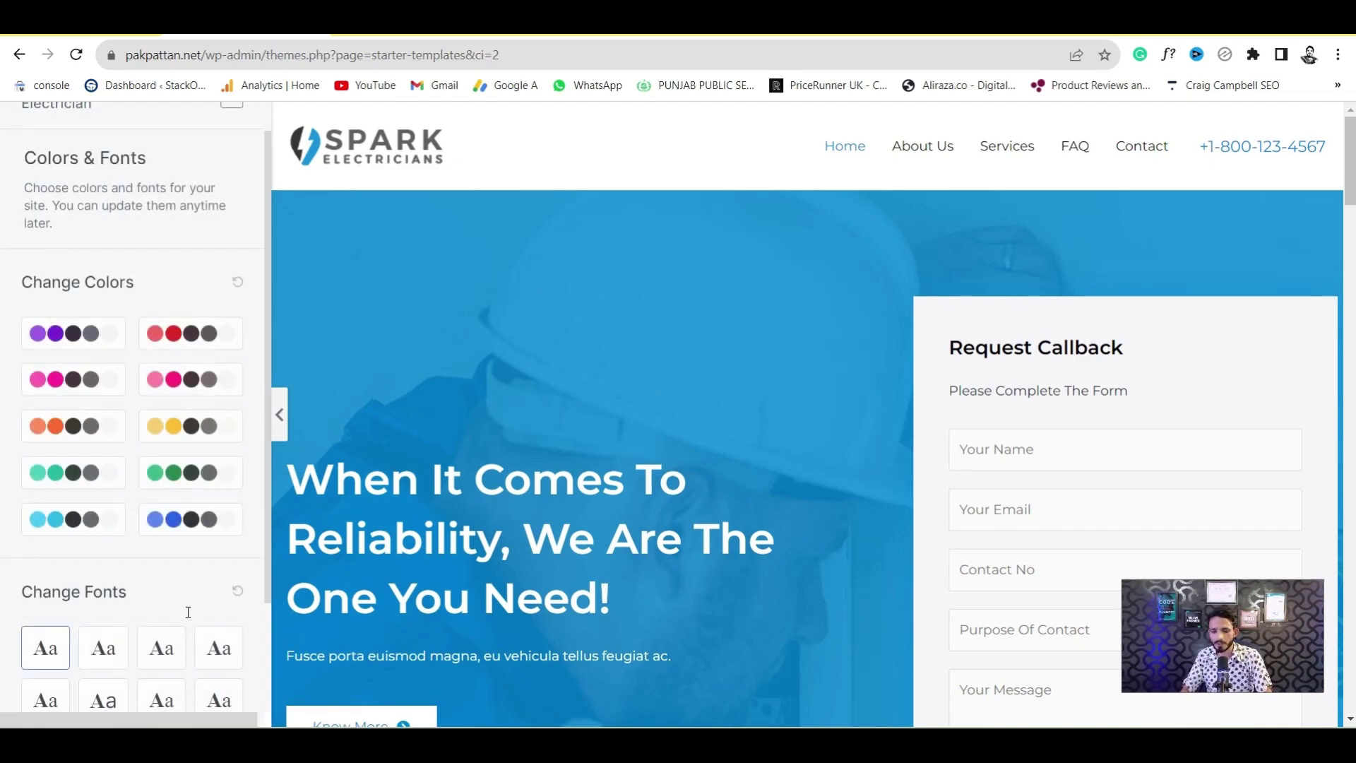
Compare the red, pink, yellow and green colour palettes, settling on bright pink
{"action": "left_click", "coordinate": [167, 389]}
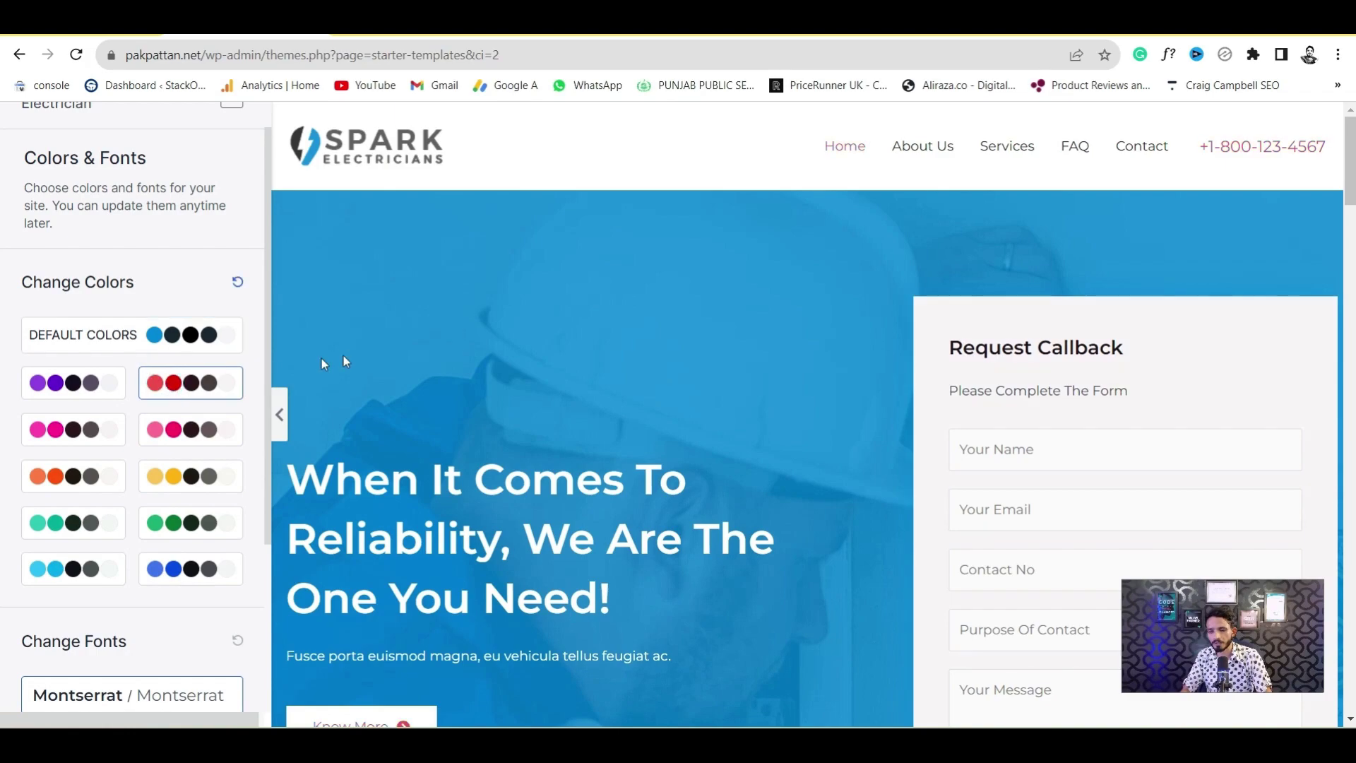
{"action": "left_click", "coordinate": [187, 432]}
{"action": "left_click", "coordinate": [195, 431]}
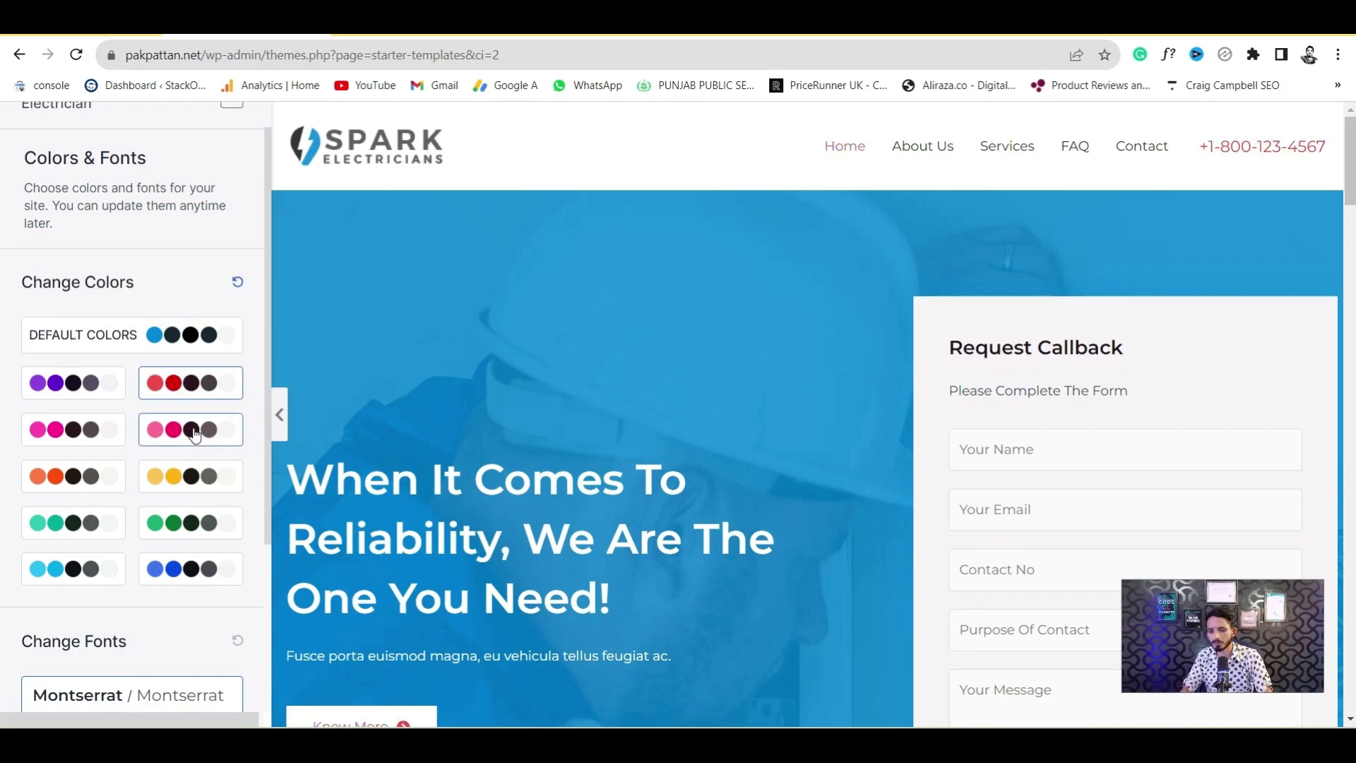
{"action": "left_click", "coordinate": [181, 479]}
{"action": "scroll", "coordinate": [1352, 263], "scroll_direction": "down", "scroll_amount": 2}
{"action": "scroll", "coordinate": [1243, 169], "scroll_direction": "up", "scroll_amount": 2}
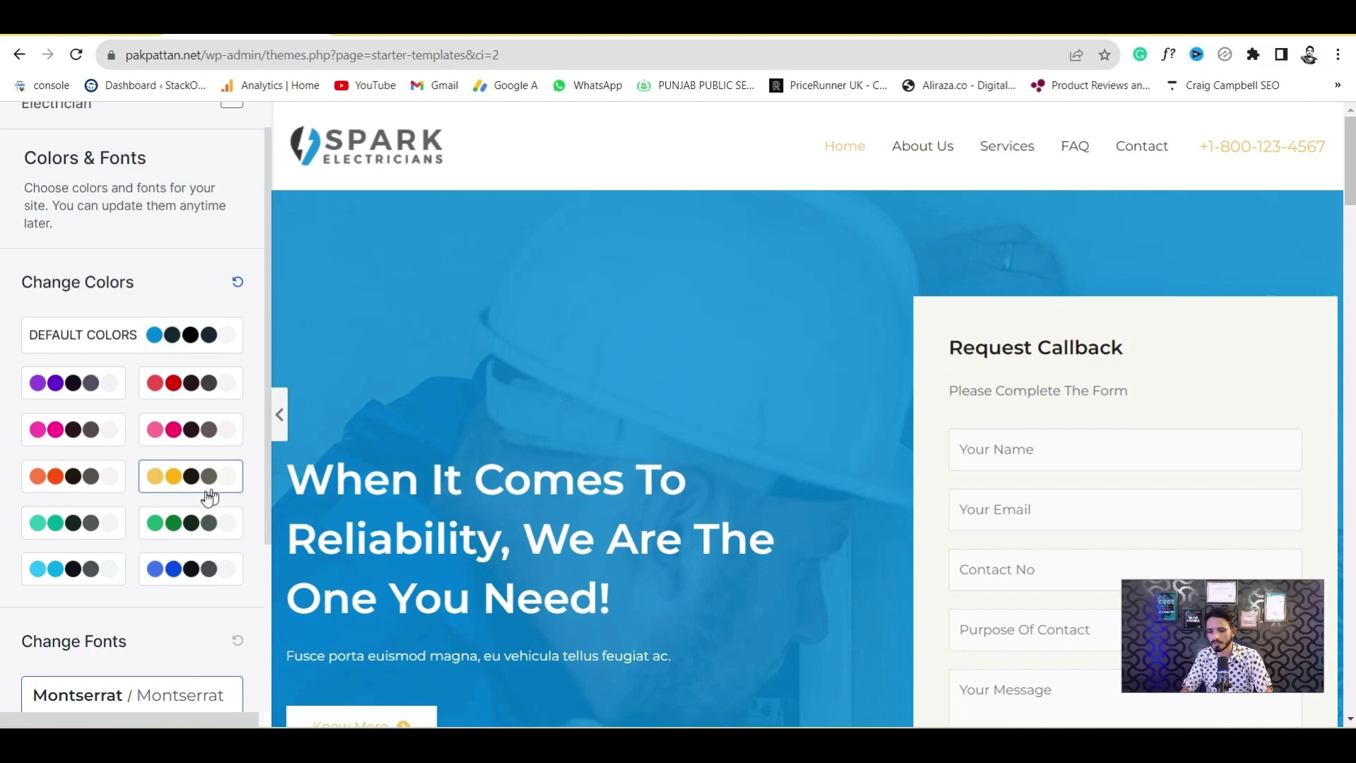
{"action": "left_click", "coordinate": [183, 521]}
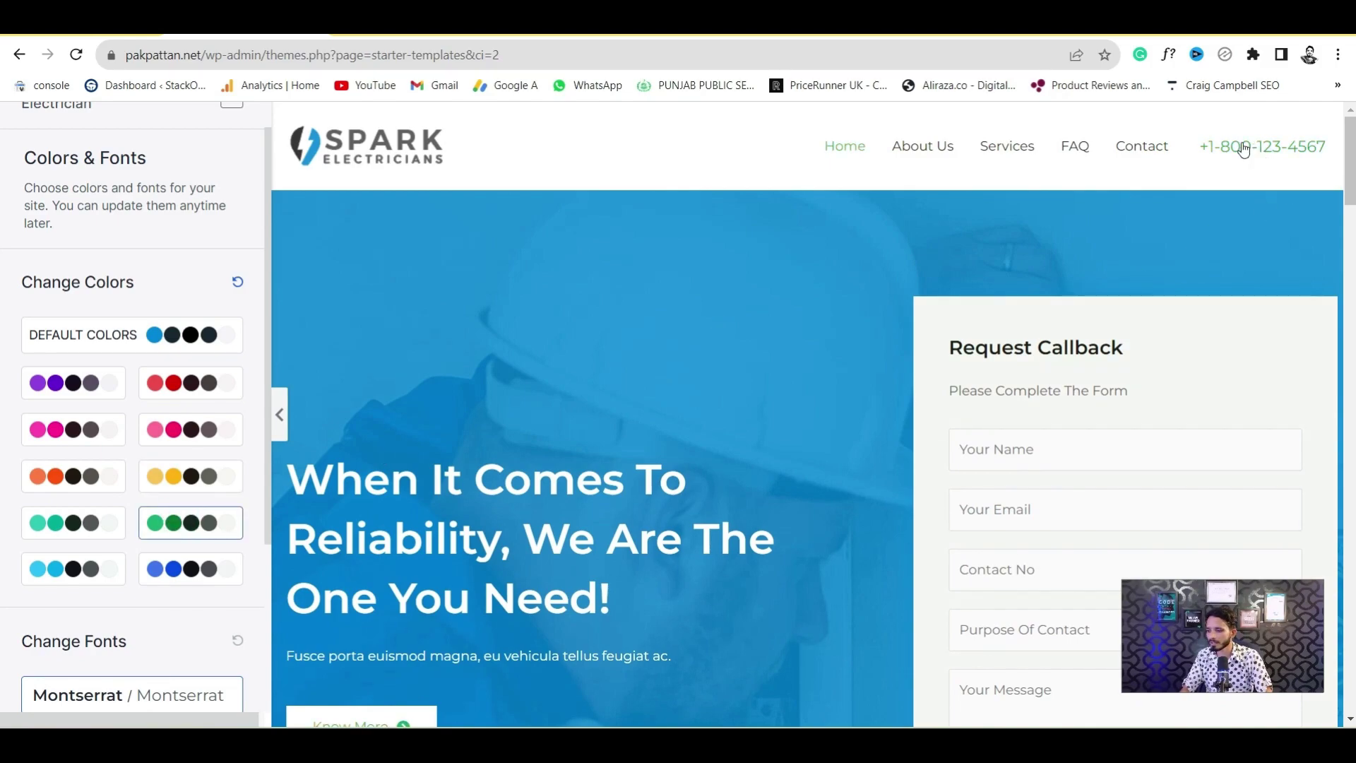
{"action": "scroll", "coordinate": [1350, 183], "scroll_direction": "down", "scroll_amount": 3}
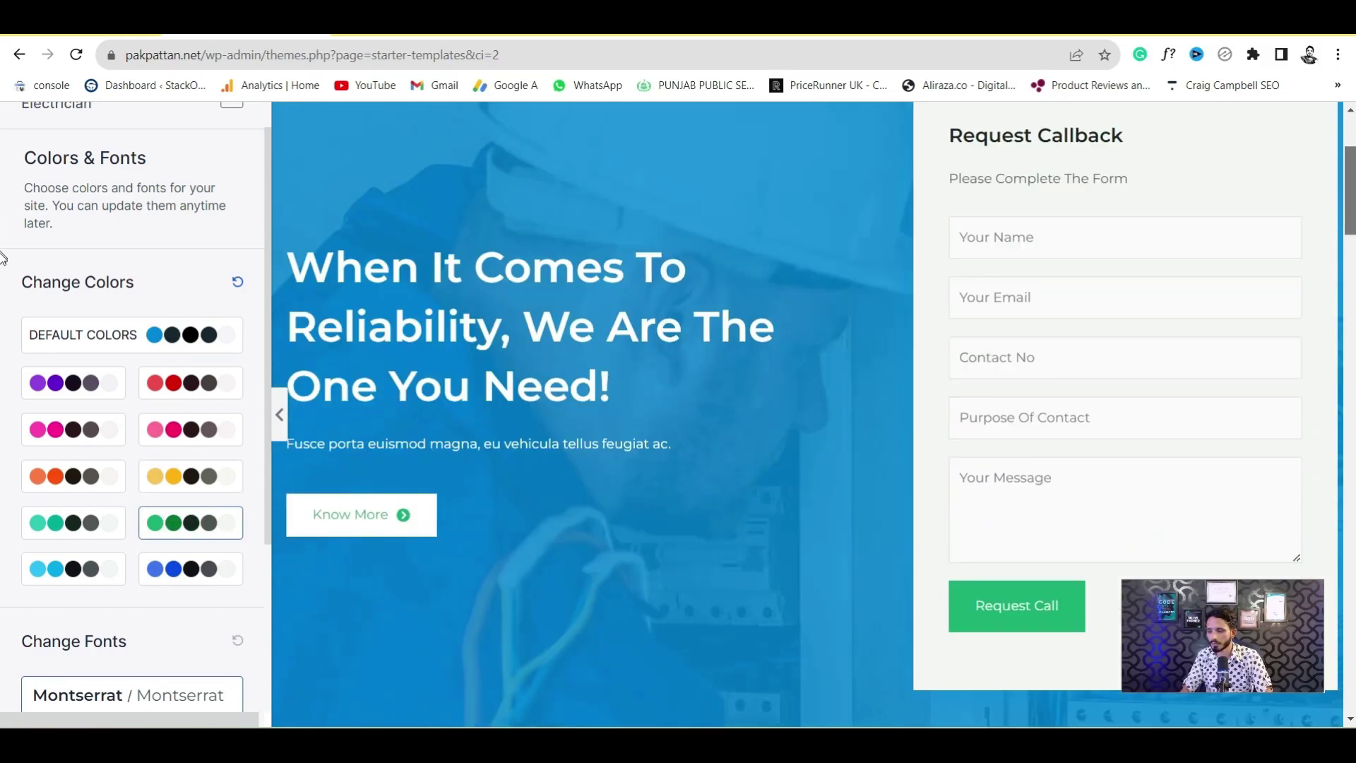
{"action": "scroll", "coordinate": [773, 282], "scroll_direction": "down", "scroll_amount": 5}
{"action": "left_click", "coordinate": [59, 434]}
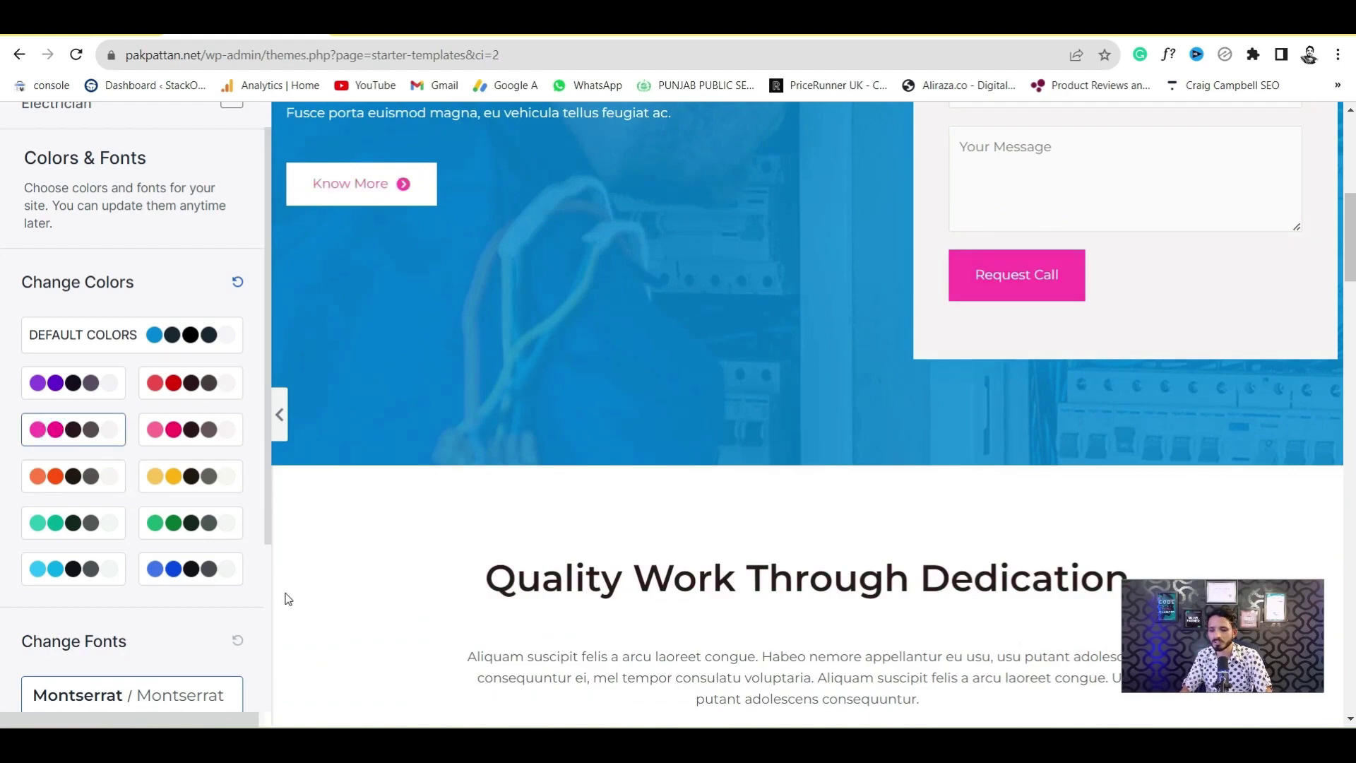
Choose the Vollkorn / Open Sans font pairing and continue to the final step
{"action": "scroll", "coordinate": [197, 579], "scroll_direction": "down", "scroll_amount": 2}
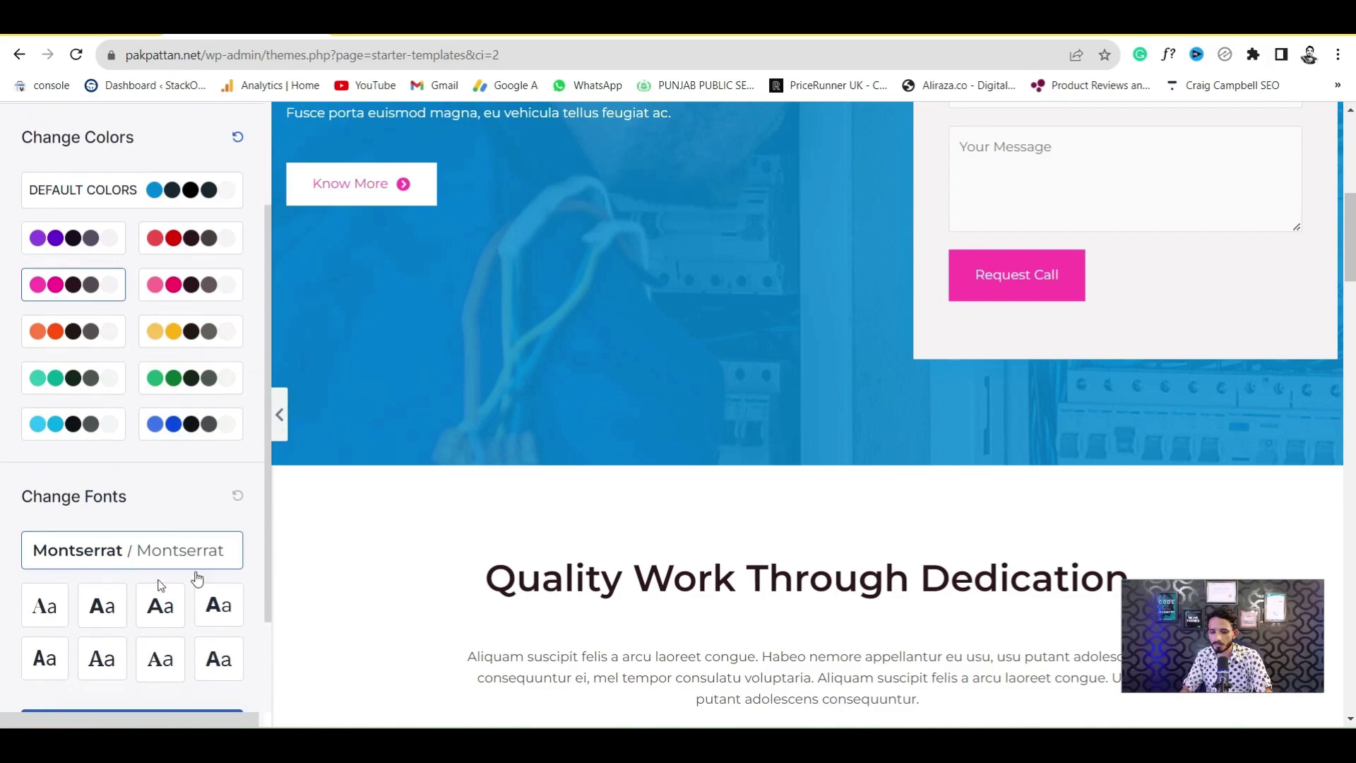
{"action": "scroll", "coordinate": [197, 579], "scroll_direction": "down", "scroll_amount": 1}
{"action": "left_click", "coordinate": [95, 534]}
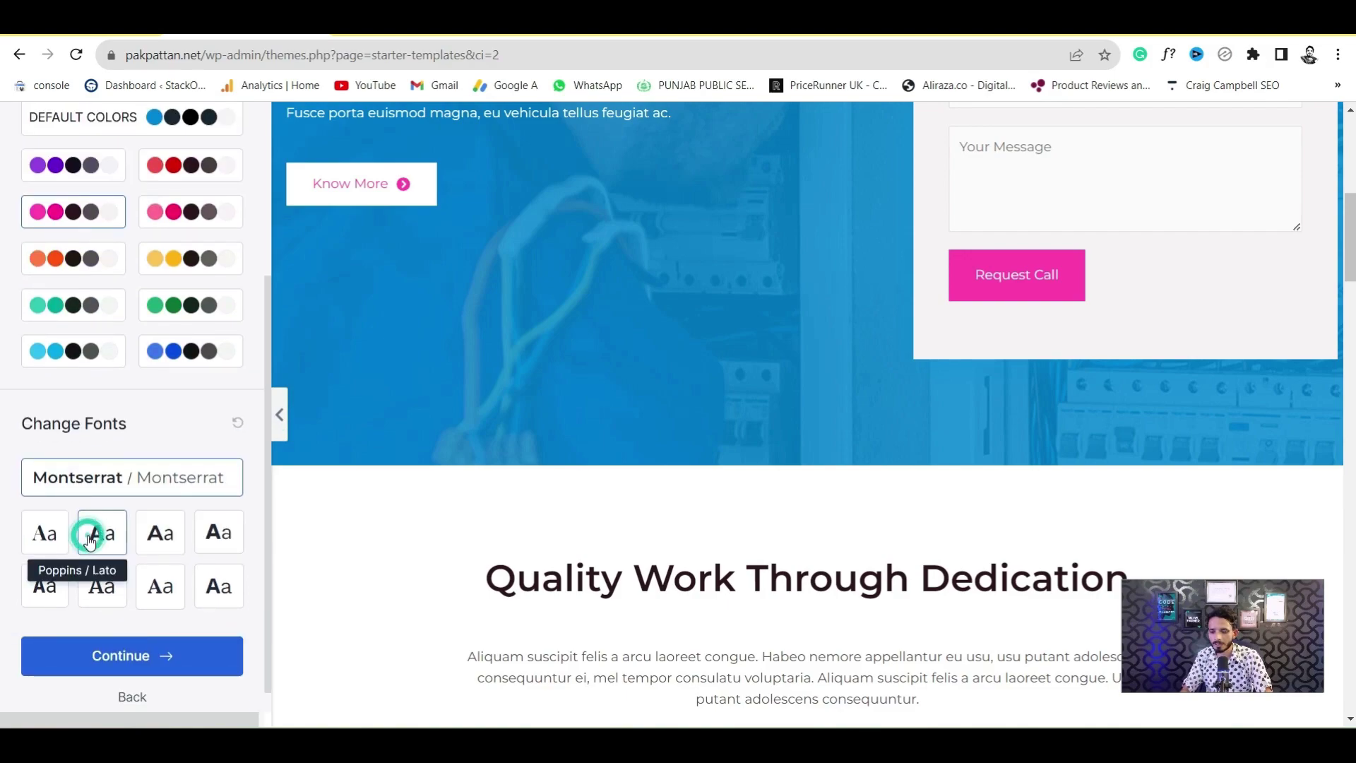
{"action": "left_click", "coordinate": [162, 594]}
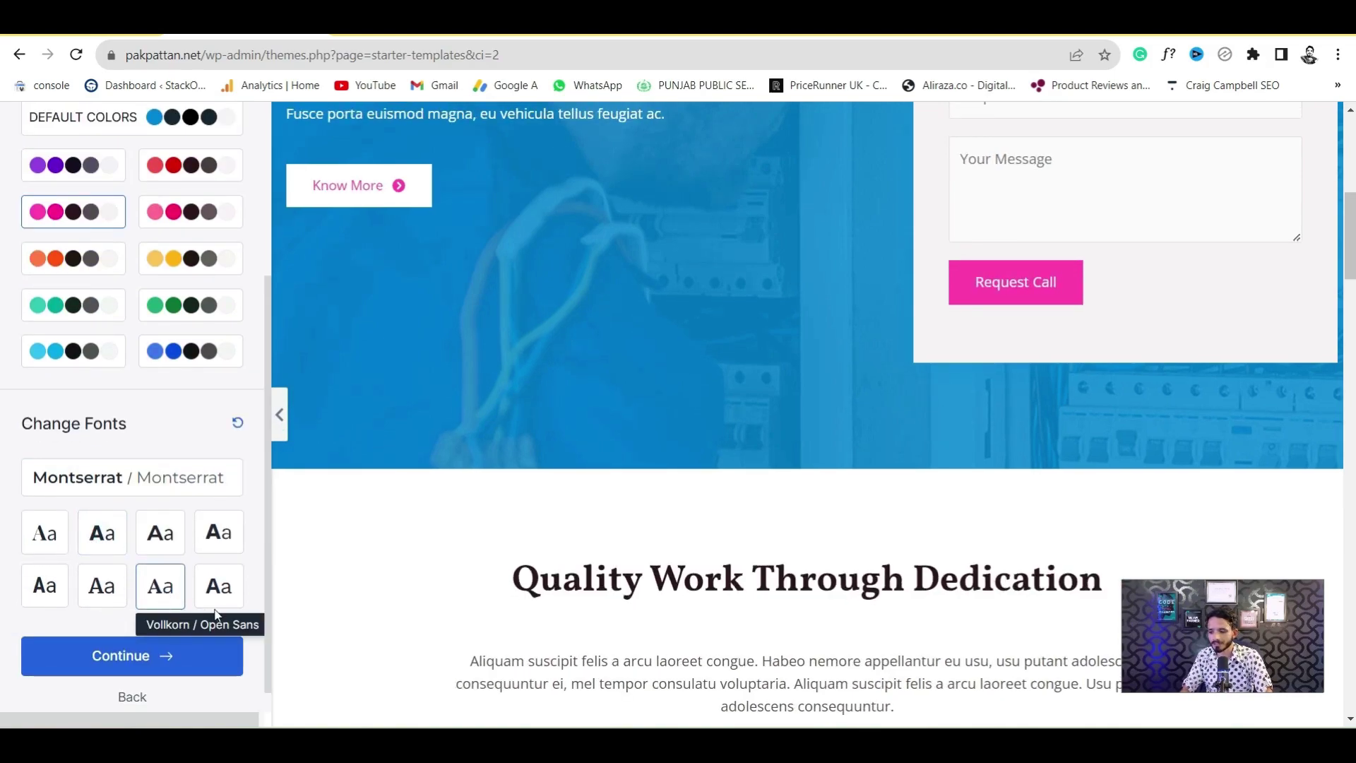
{"action": "left_click", "coordinate": [123, 671]}
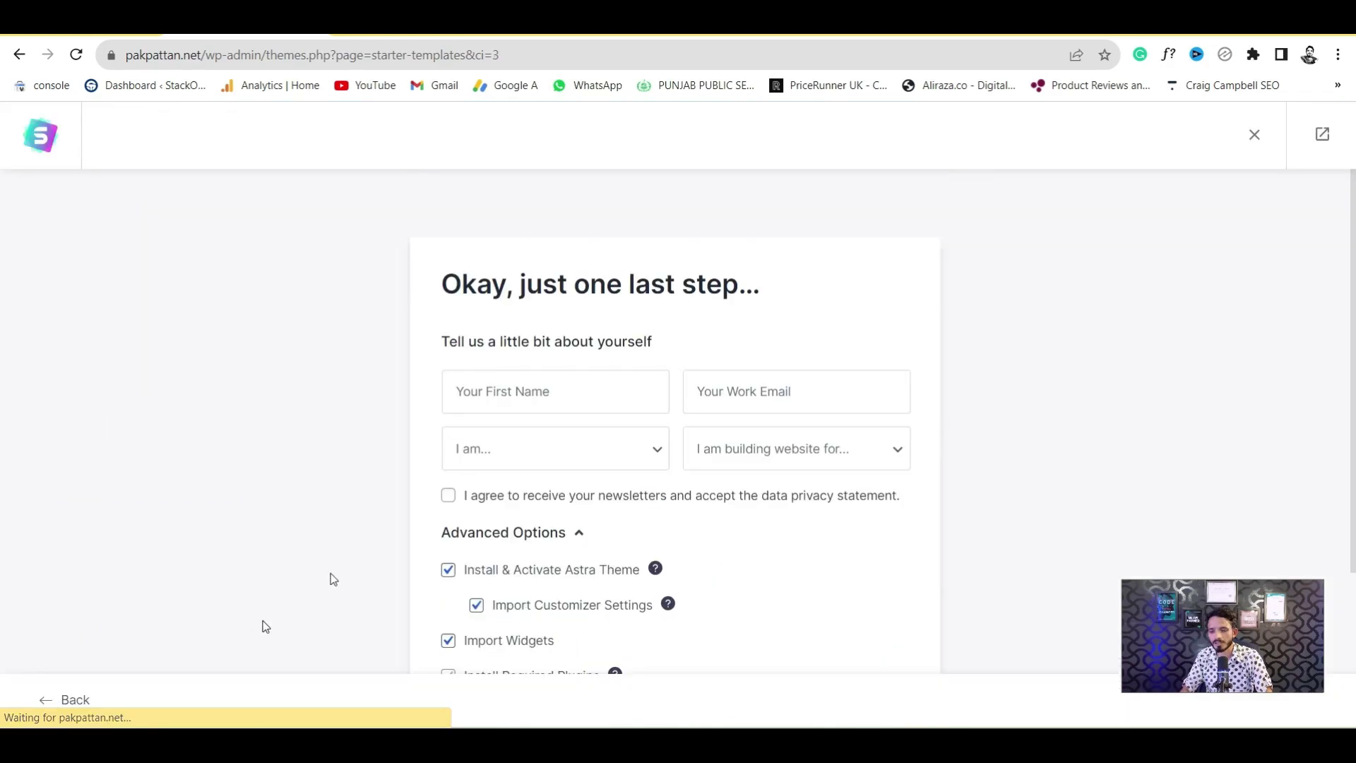
Enter the first name and work email, choosing Intermediate and Myself/My Company
{"action": "left_click", "coordinate": [522, 398]}
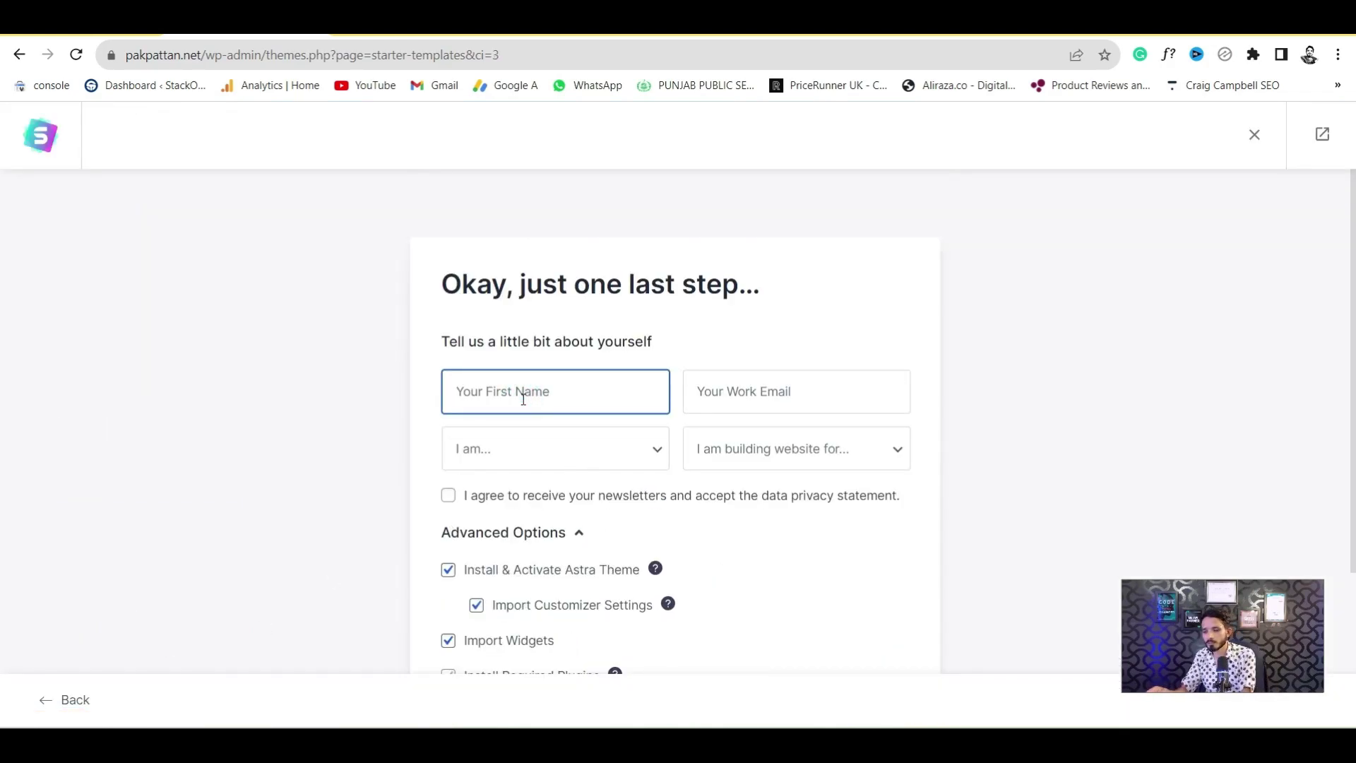
{"action": "type", "text": "ABDUL"}
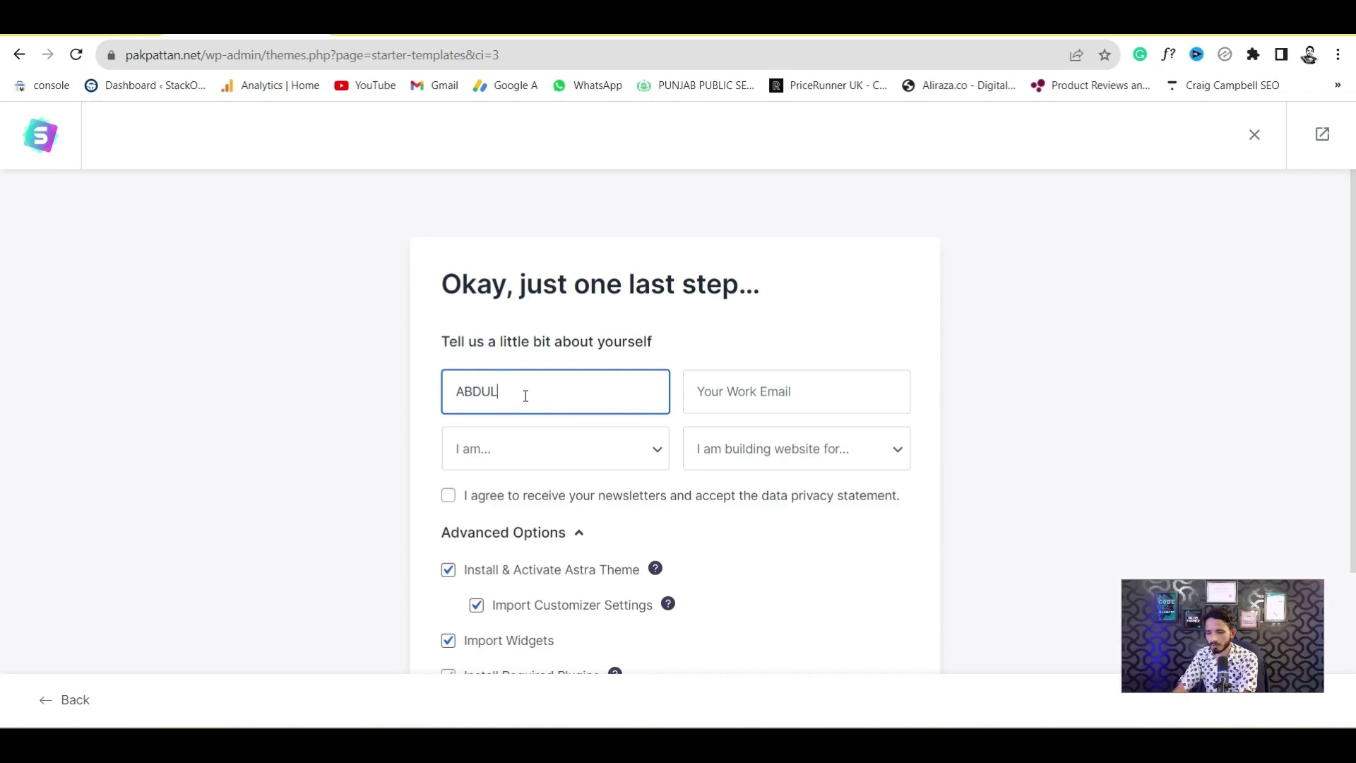
{"action": "left_click", "coordinate": [736, 401]}
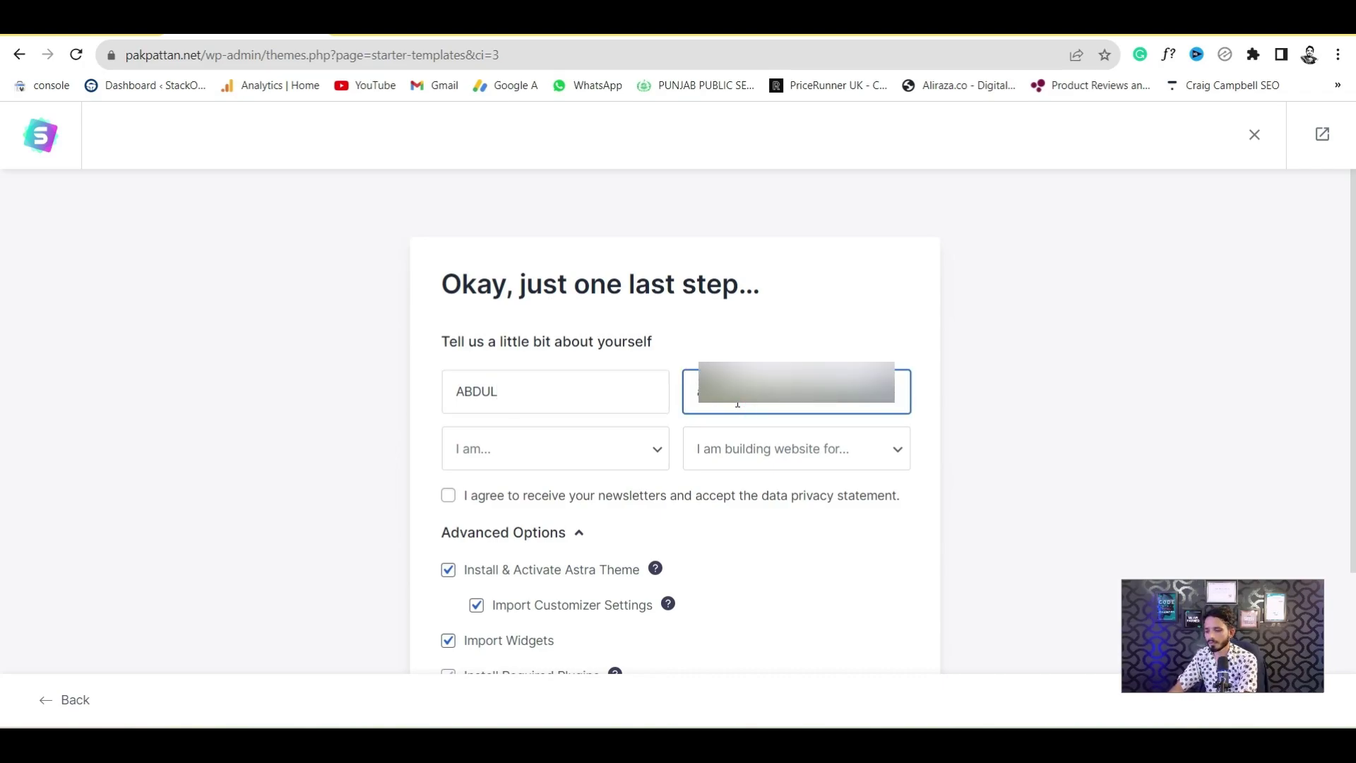
{"action": "left_click", "coordinate": [620, 448]}
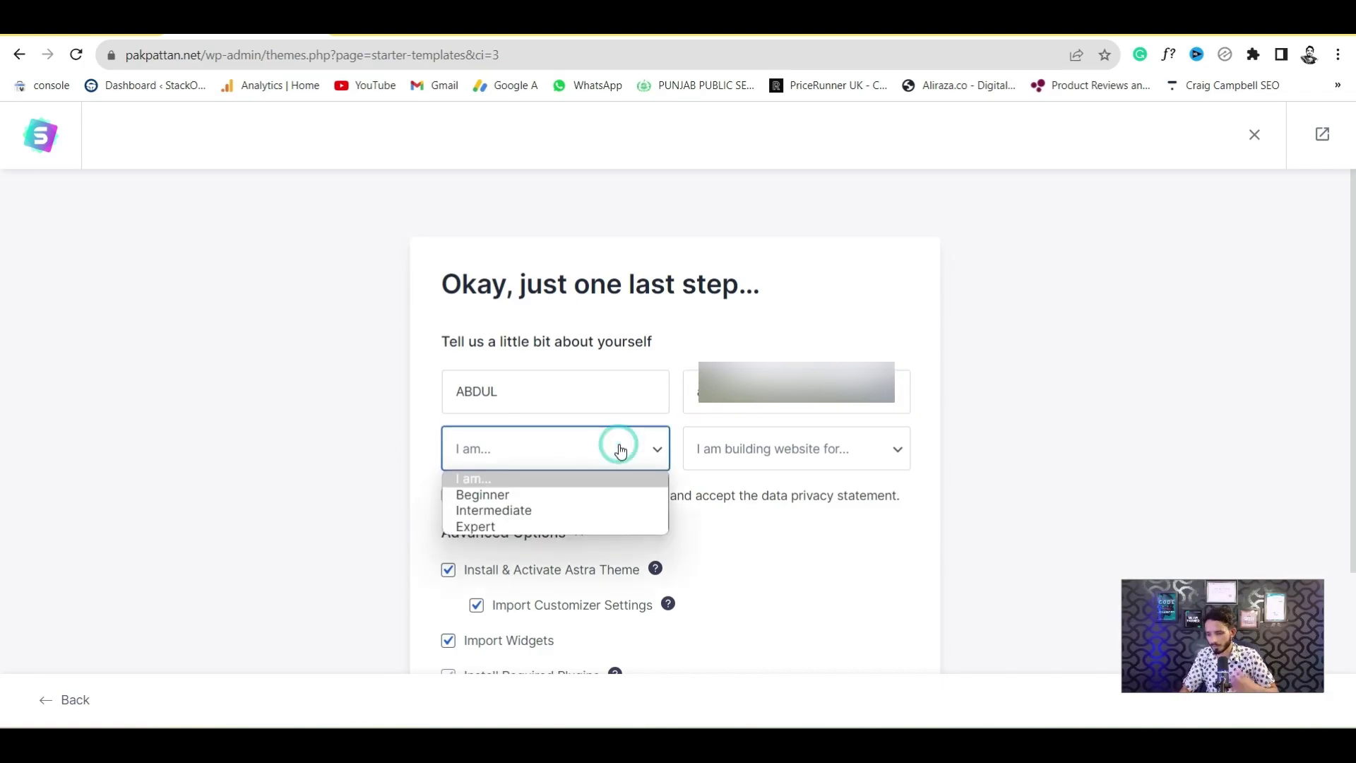
{"action": "left_click", "coordinate": [535, 509]}
{"action": "left_click", "coordinate": [741, 453]}
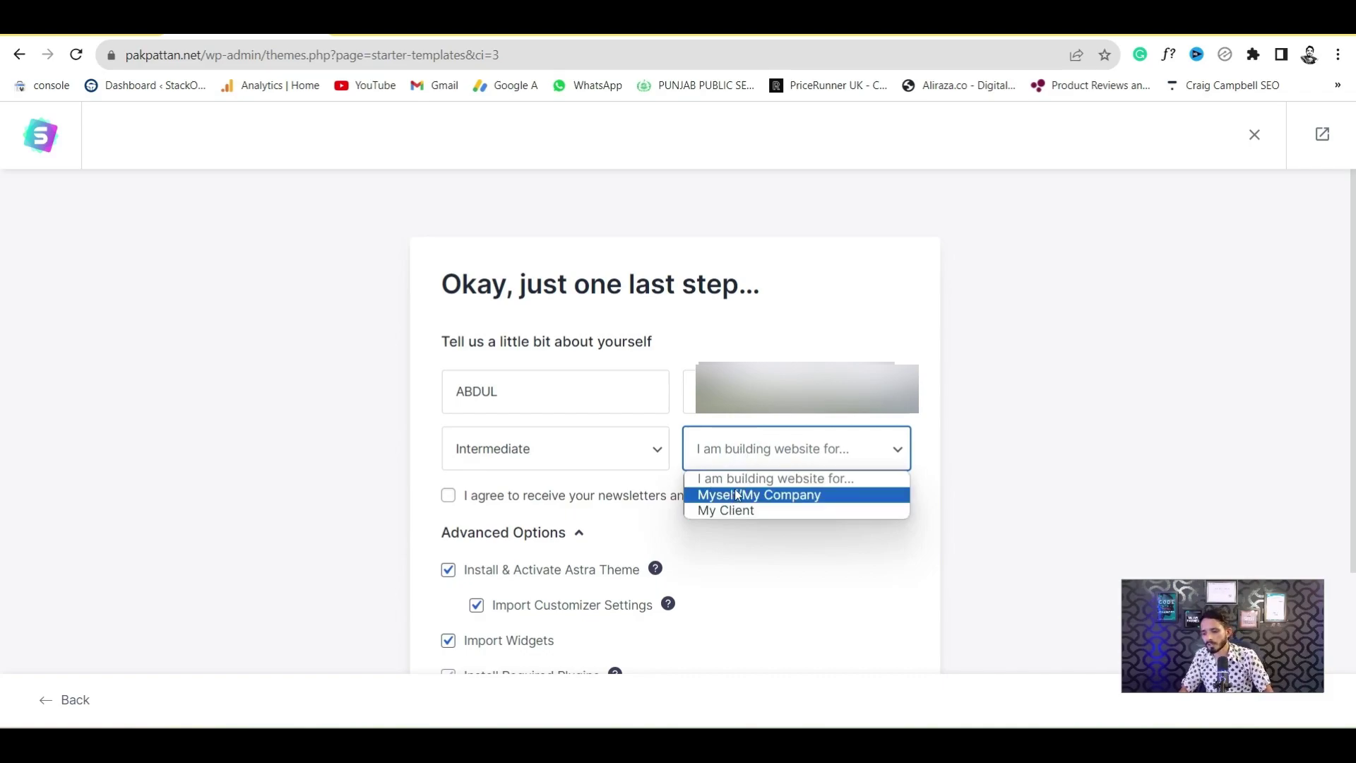
{"action": "left_click", "coordinate": [782, 497]}
Accept the newsletter and privacy terms, build the website to 100%, and open it
{"action": "scroll", "coordinate": [460, 466], "scroll_direction": "down", "scroll_amount": 2}
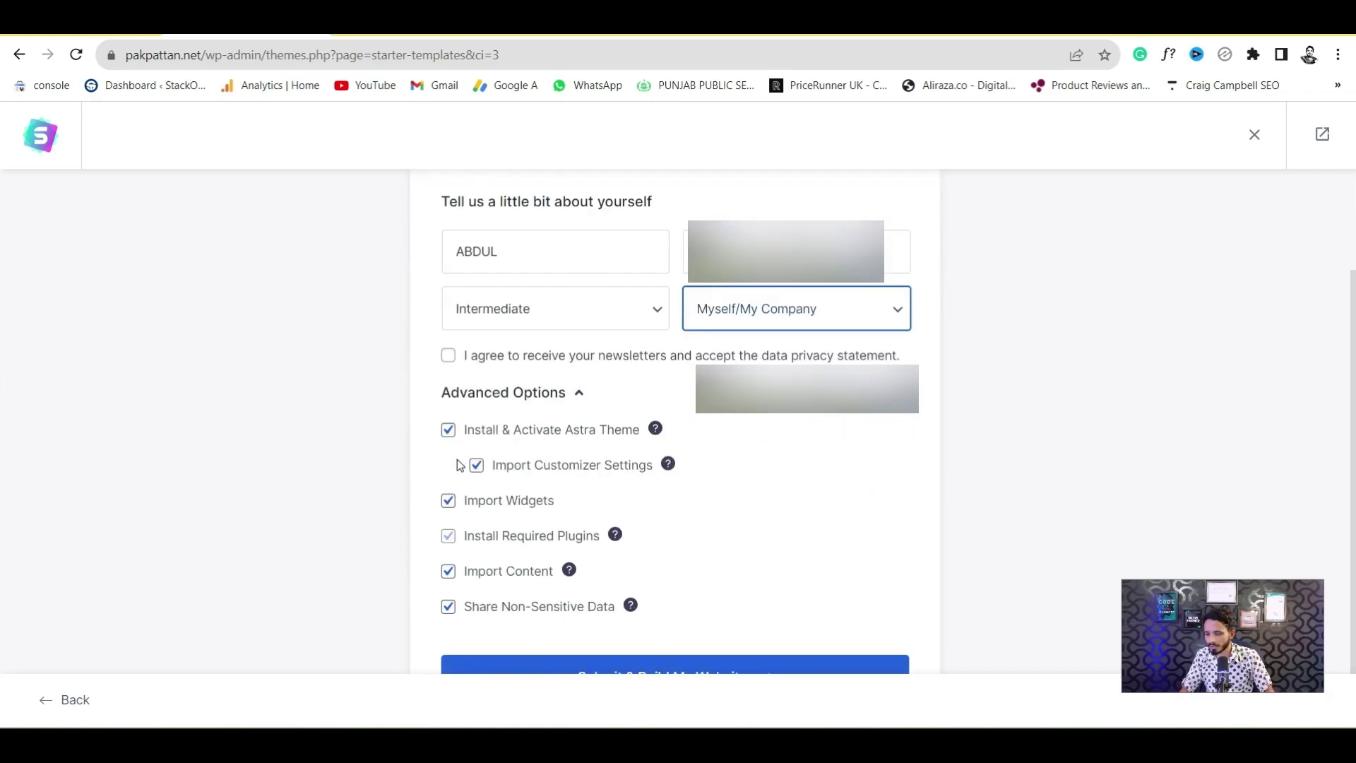
{"action": "left_click", "coordinate": [448, 356]}
{"action": "scroll", "coordinate": [685, 592], "scroll_direction": "down", "scroll_amount": 1}
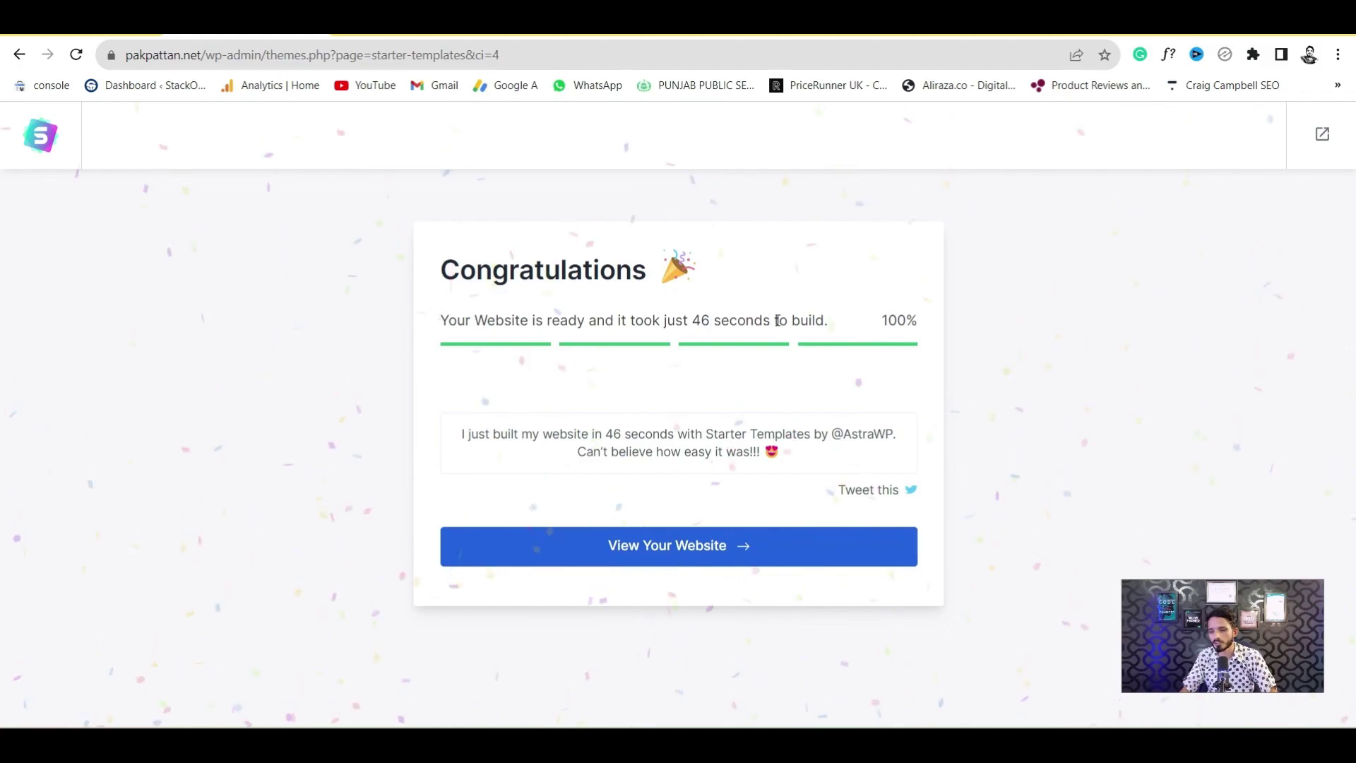
{"action": "left_click", "coordinate": [651, 544]}
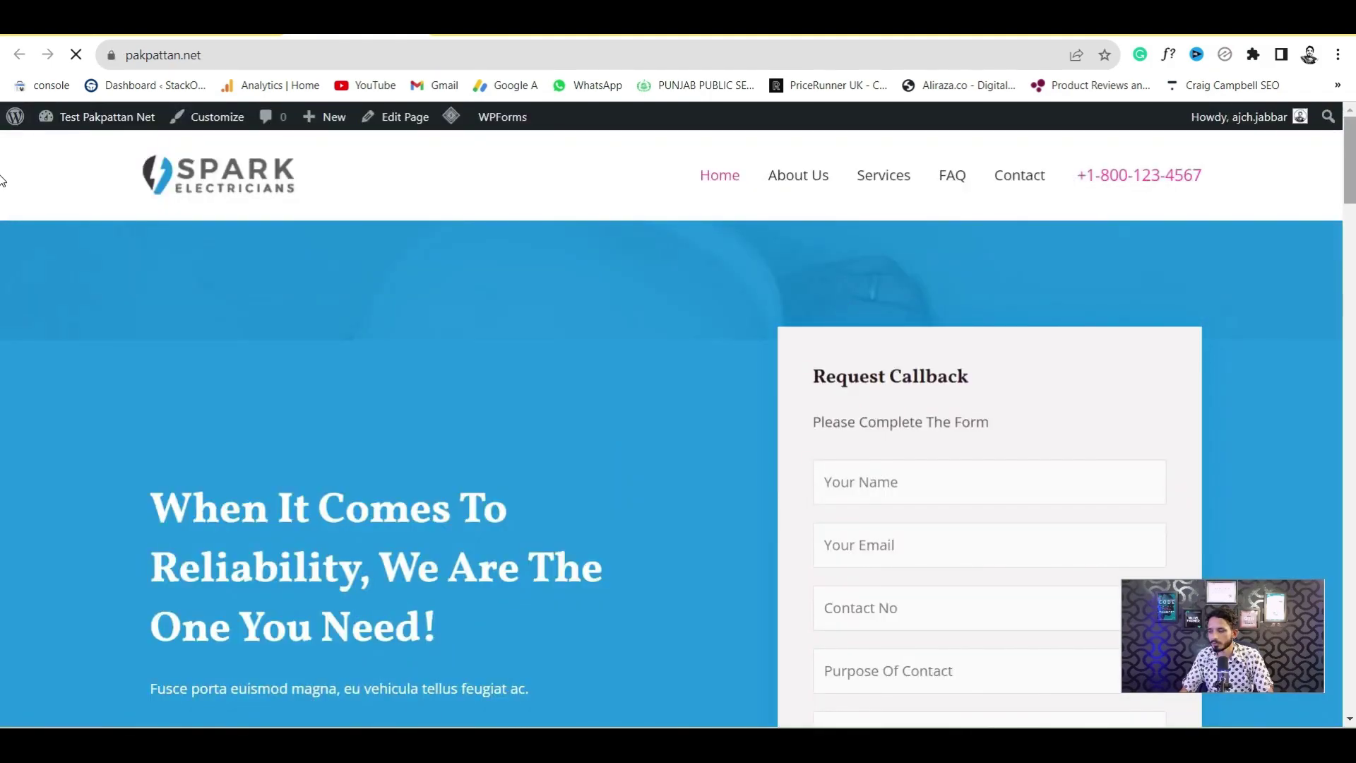
Scroll through the newly built Spark Electricians homepage
{"action": "scroll", "coordinate": [1, 180], "scroll_direction": "down", "scroll_amount": 9}
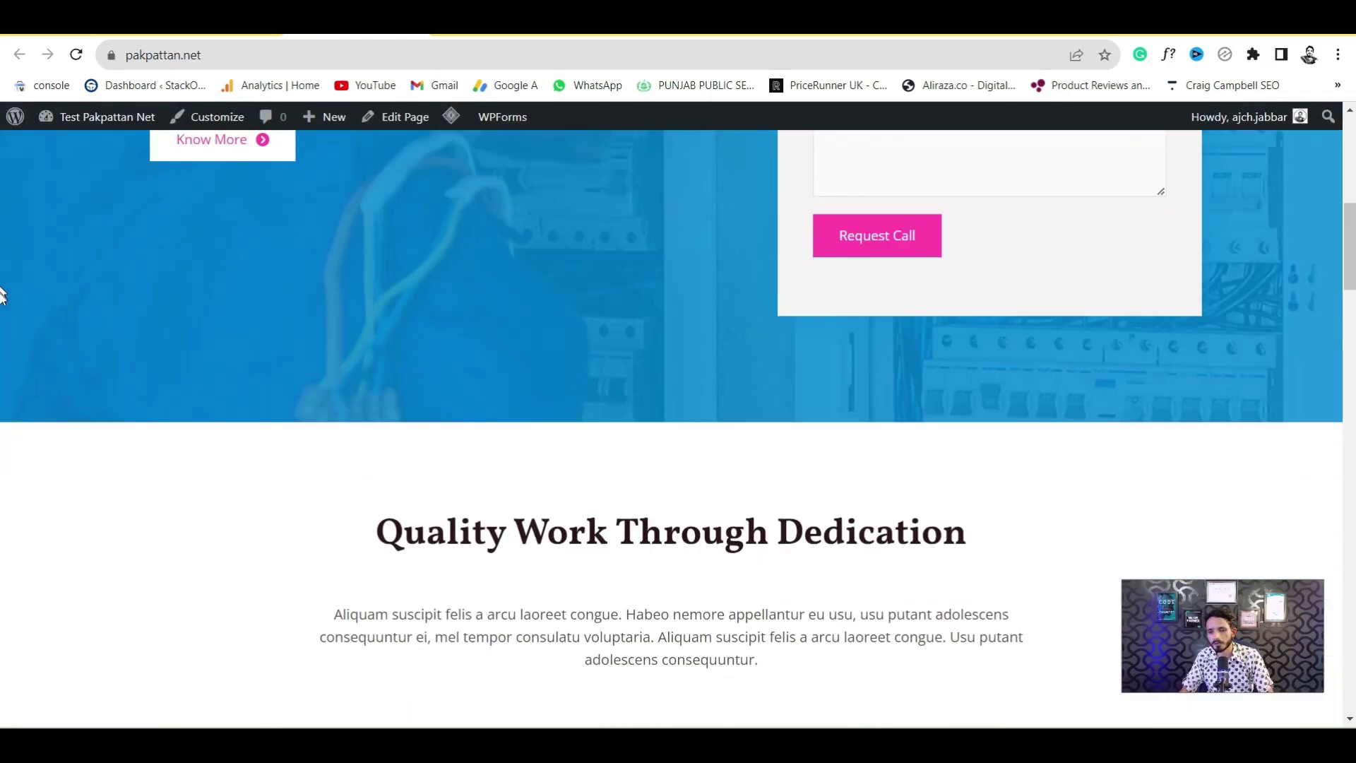
{"action": "scroll", "coordinate": [1, 296], "scroll_direction": "down", "scroll_amount": 10}
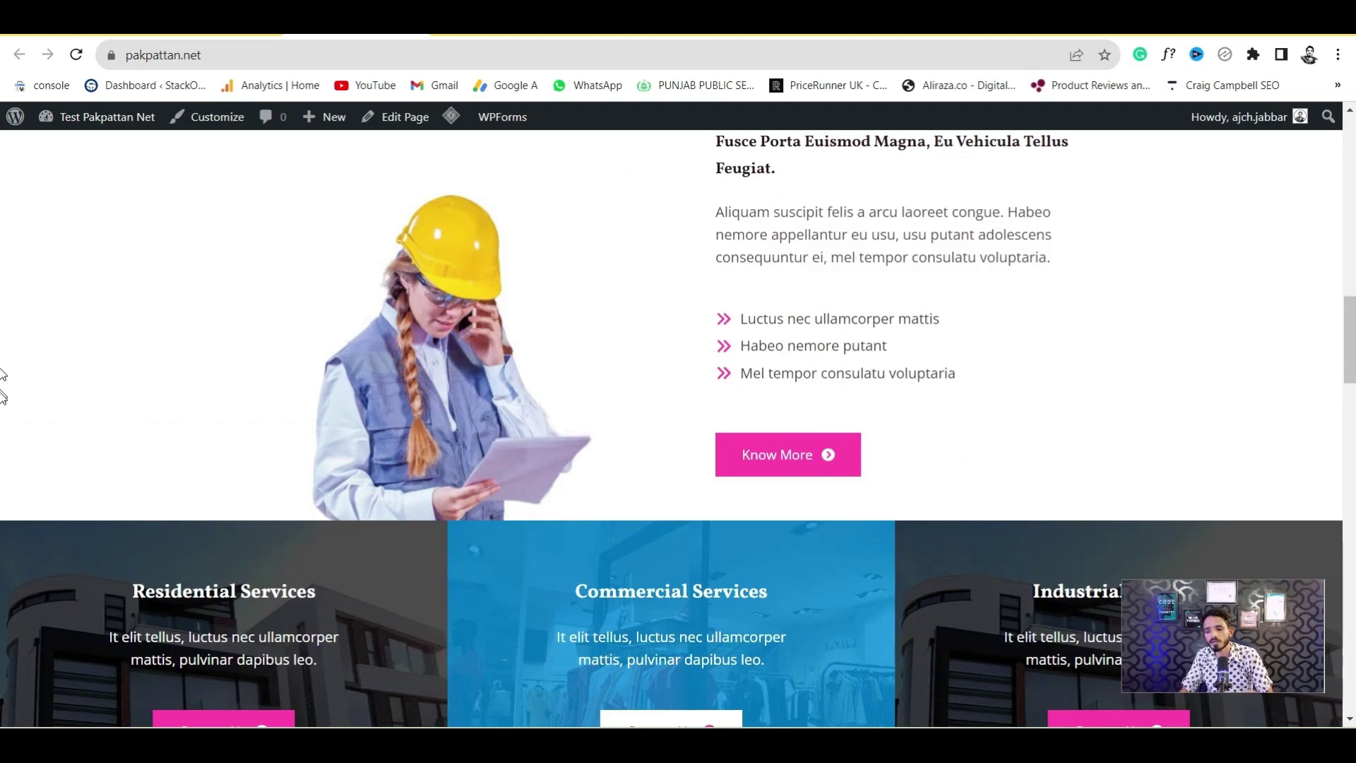
{"action": "scroll", "coordinate": [1, 374], "scroll_direction": "down", "scroll_amount": 13}
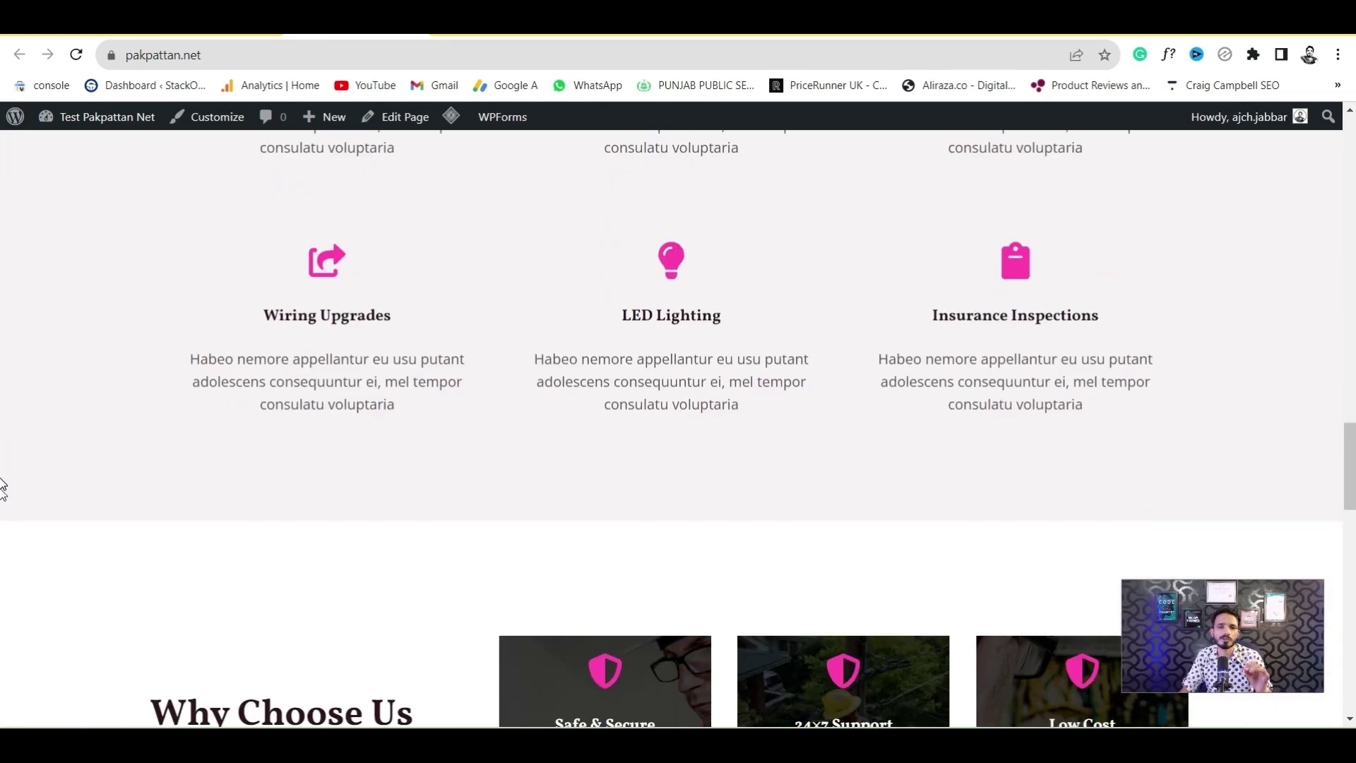
{"action": "scroll", "coordinate": [3, 494], "scroll_direction": "down", "scroll_amount": 7}
{"action": "scroll", "coordinate": [3, 368], "scroll_direction": "up", "scroll_amount": 20}
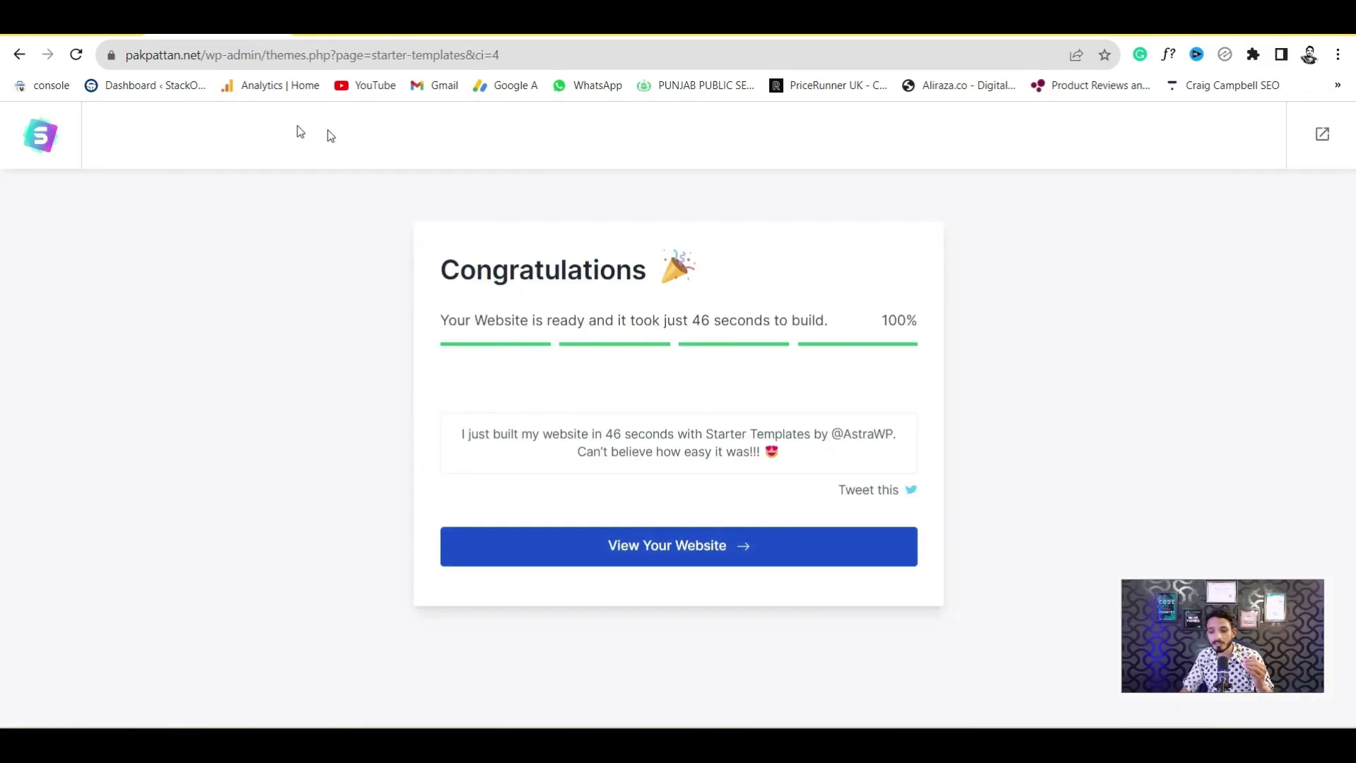
Go to pakpattan.net/wp-admin, confirm leaving the page, and reach the admin Dashboard
{"action": "left_click_drag", "start_coordinate": [263, 56], "coordinate": [573, 53]}
{"action": "key", "text": "BackSpace"}
{"action": "key", "text": "Return"}
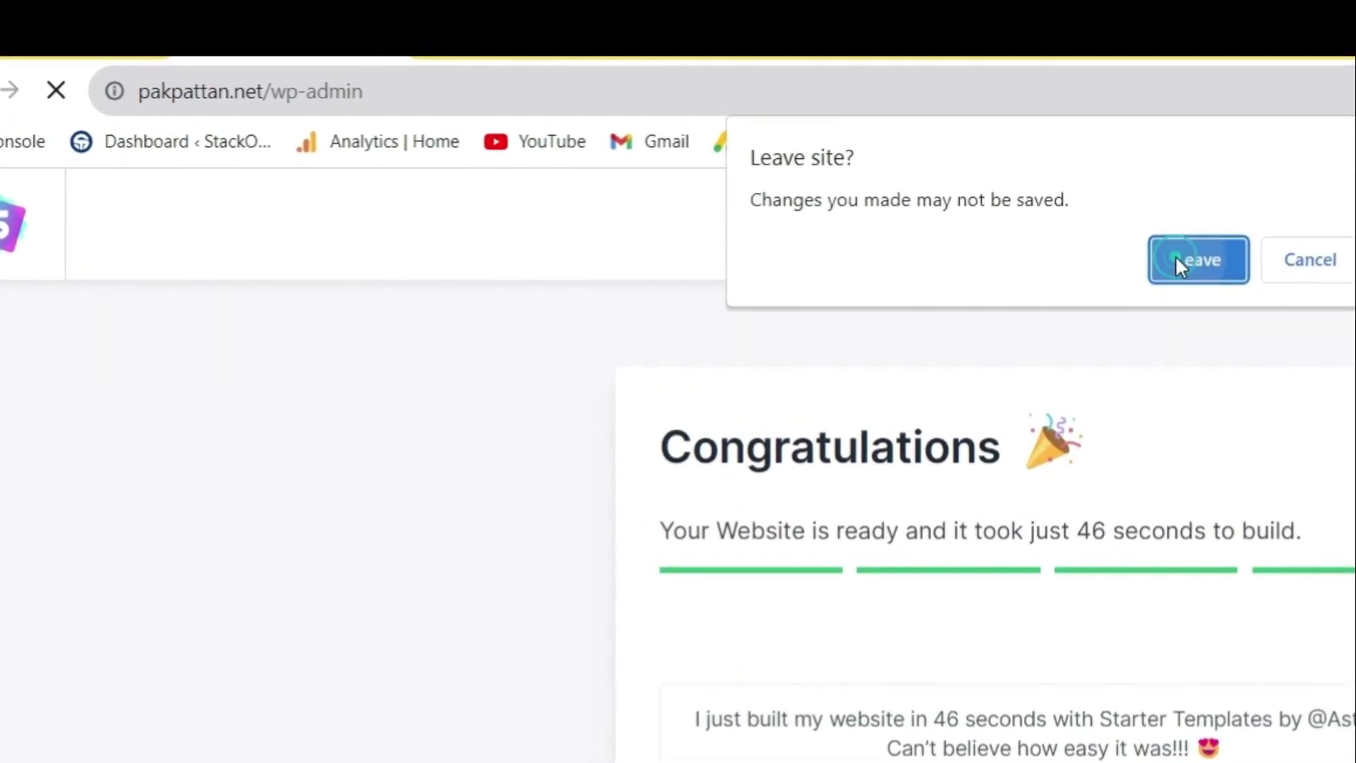
{"action": "left_click", "coordinate": [1094, 239]}
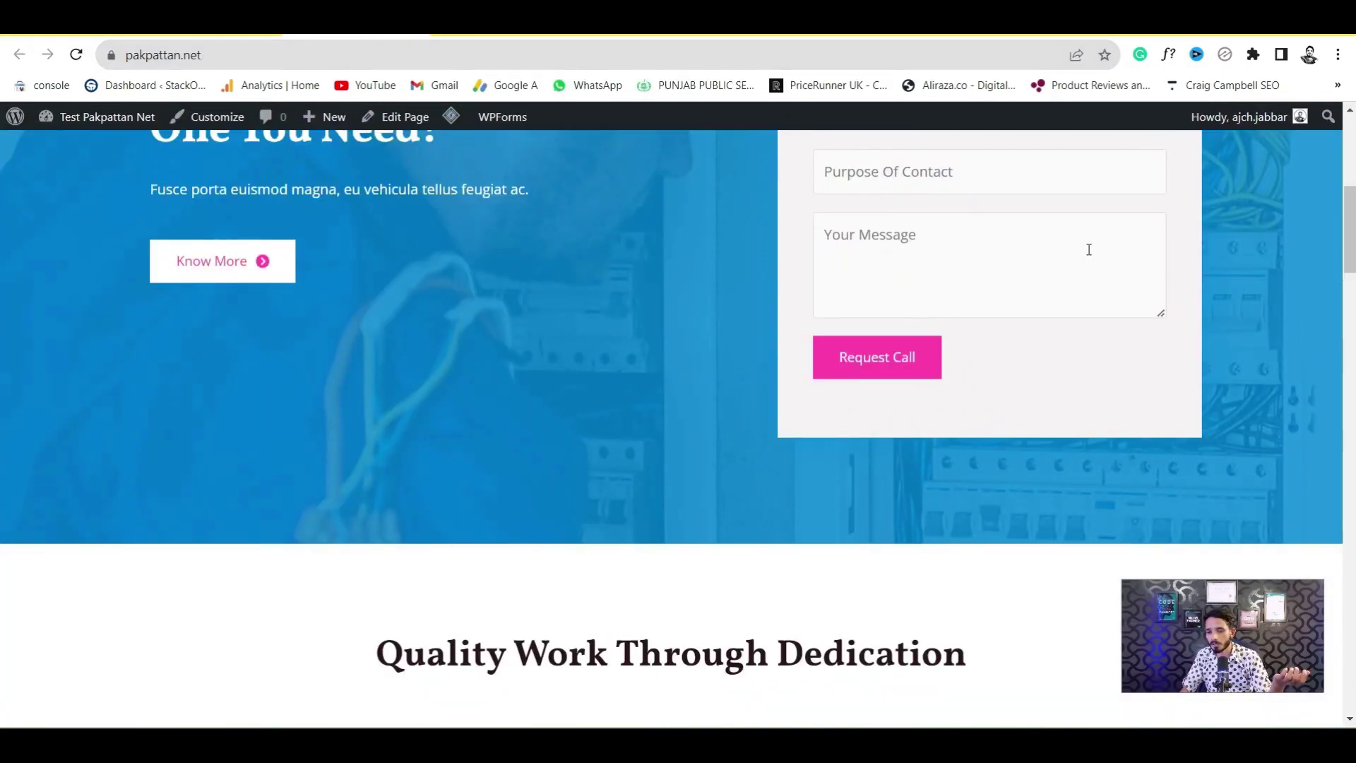
{"action": "scroll", "coordinate": [223, 534], "scroll_direction": "up", "scroll_amount": 6}
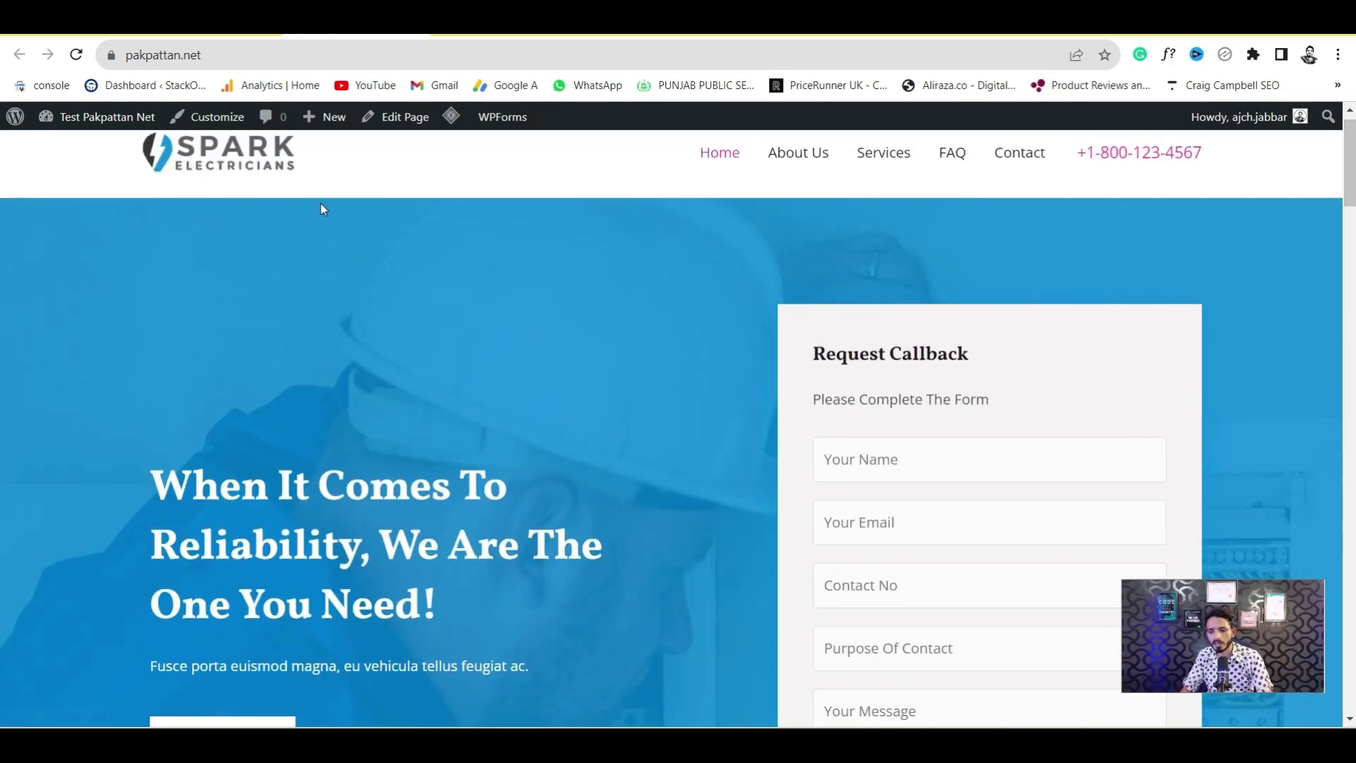
{"action": "left_click_drag", "start_coordinate": [150, 477], "coordinate": [492, 598]}
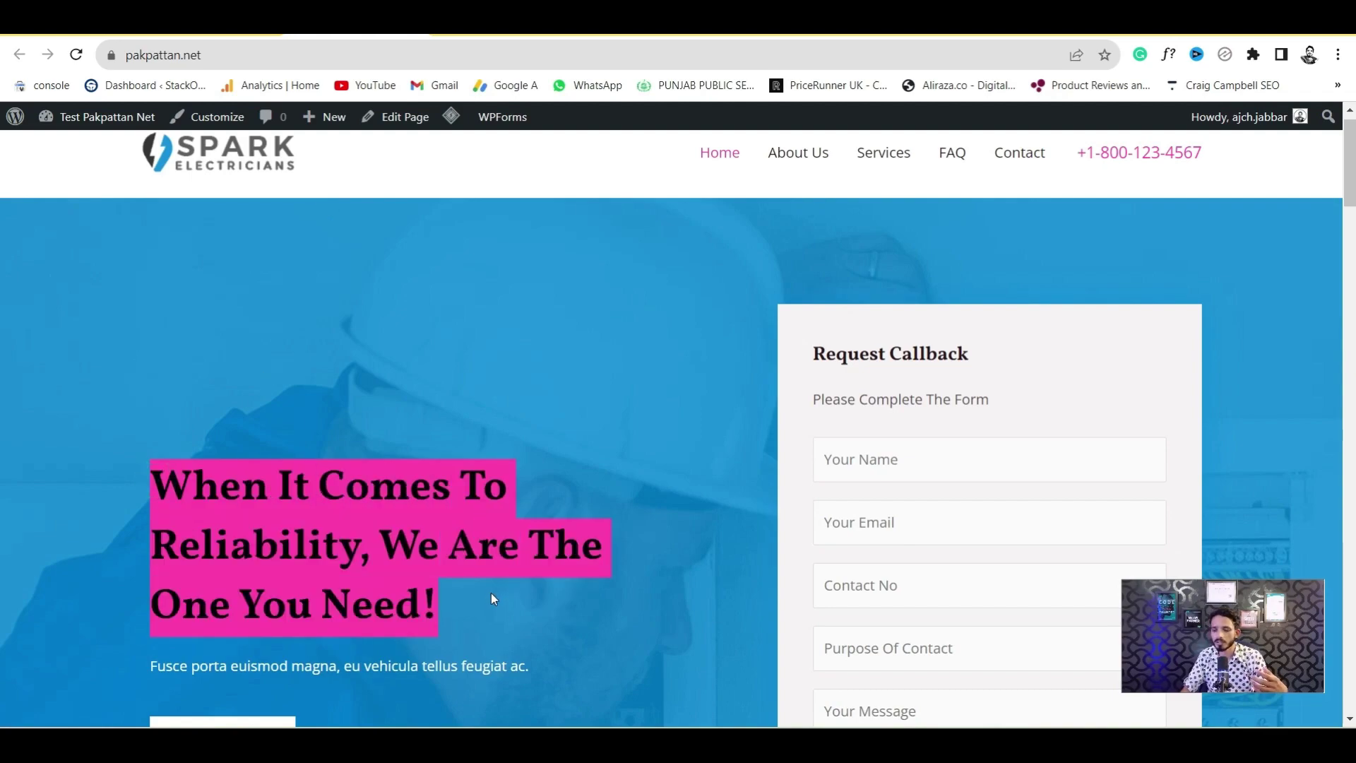
{"action": "left_click", "coordinate": [492, 598]}
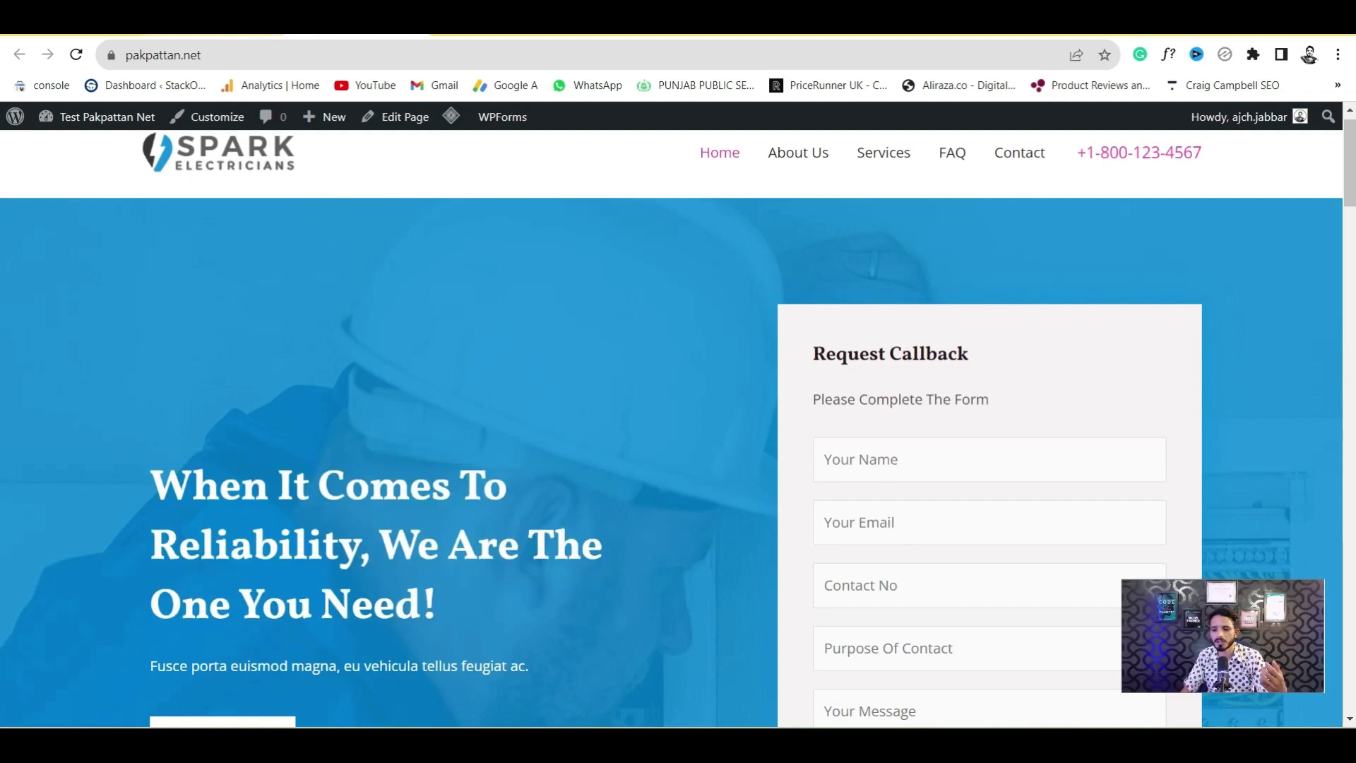
{"action": "left_click", "coordinate": [276, 39]}
Open the Home page in the block editor and recover its invalid hero block
{"action": "mouse_move", "coordinate": [49, 389]}
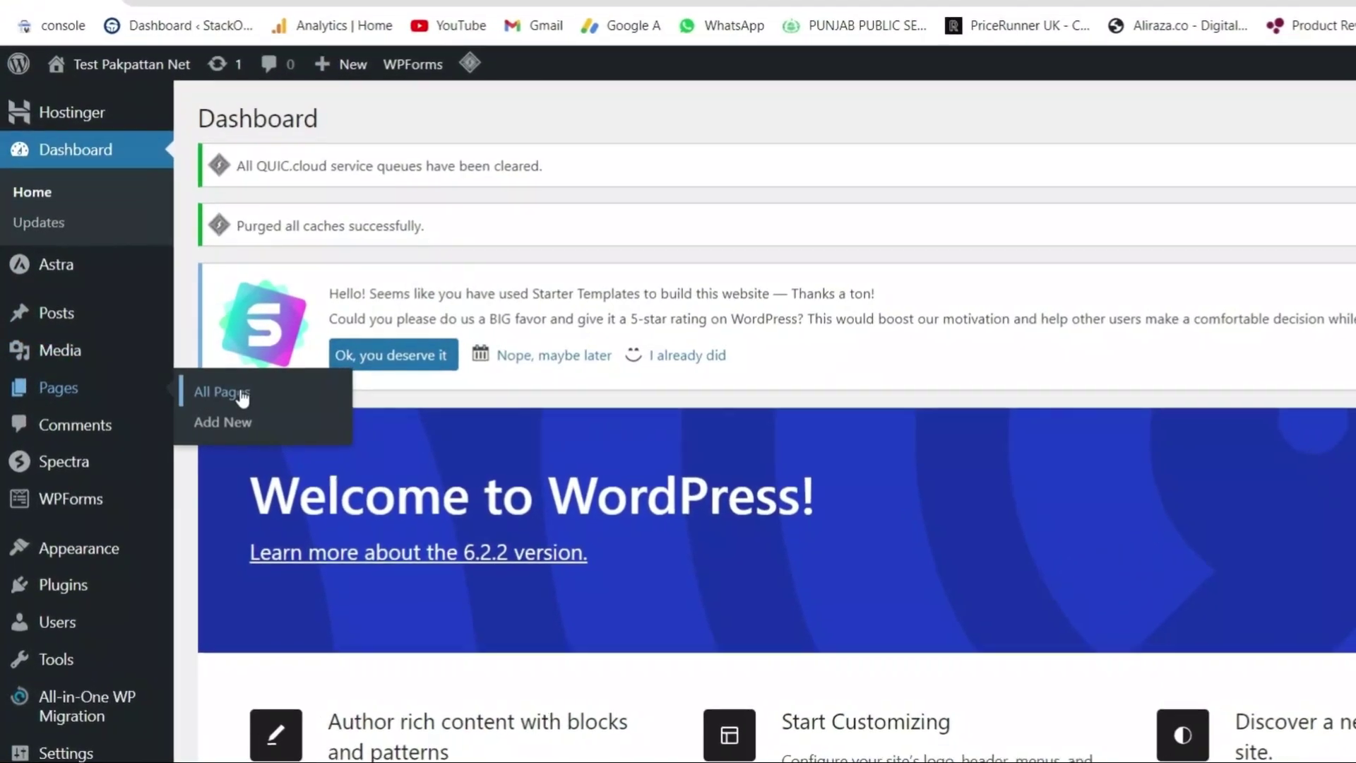
{"action": "left_click", "coordinate": [202, 388]}
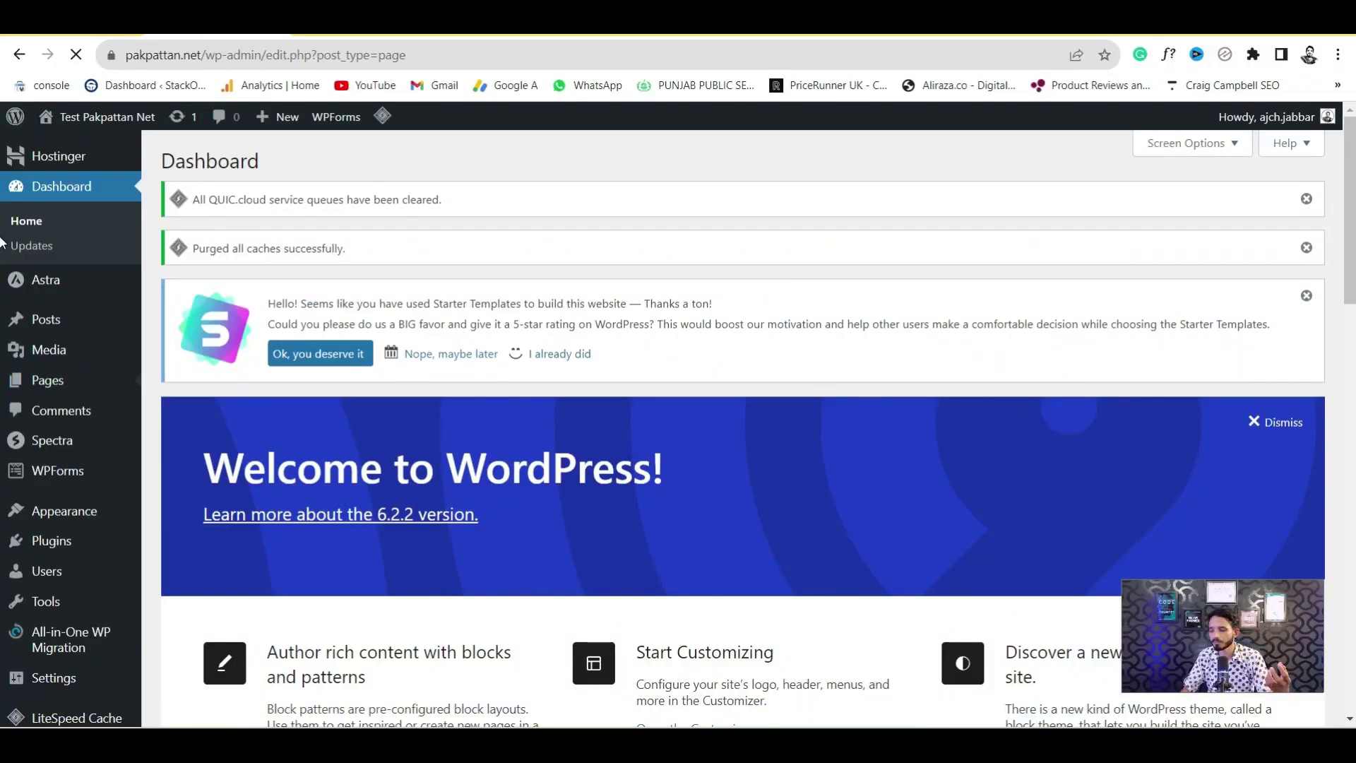
{"action": "scroll", "coordinate": [1, 351], "scroll_direction": "down", "scroll_amount": 1}
{"action": "scroll", "coordinate": [627, 458], "scroll_direction": "down", "scroll_amount": 1}
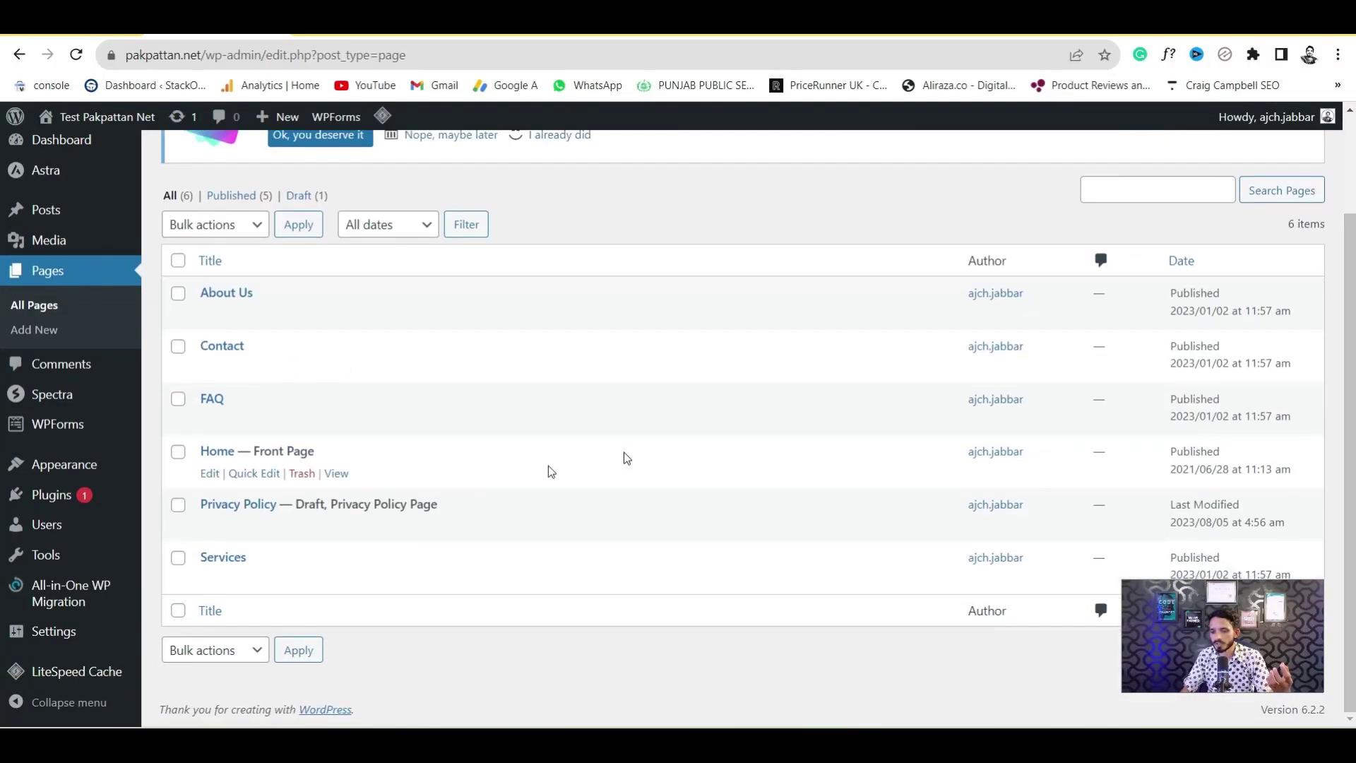
{"action": "left_click", "coordinate": [217, 455]}
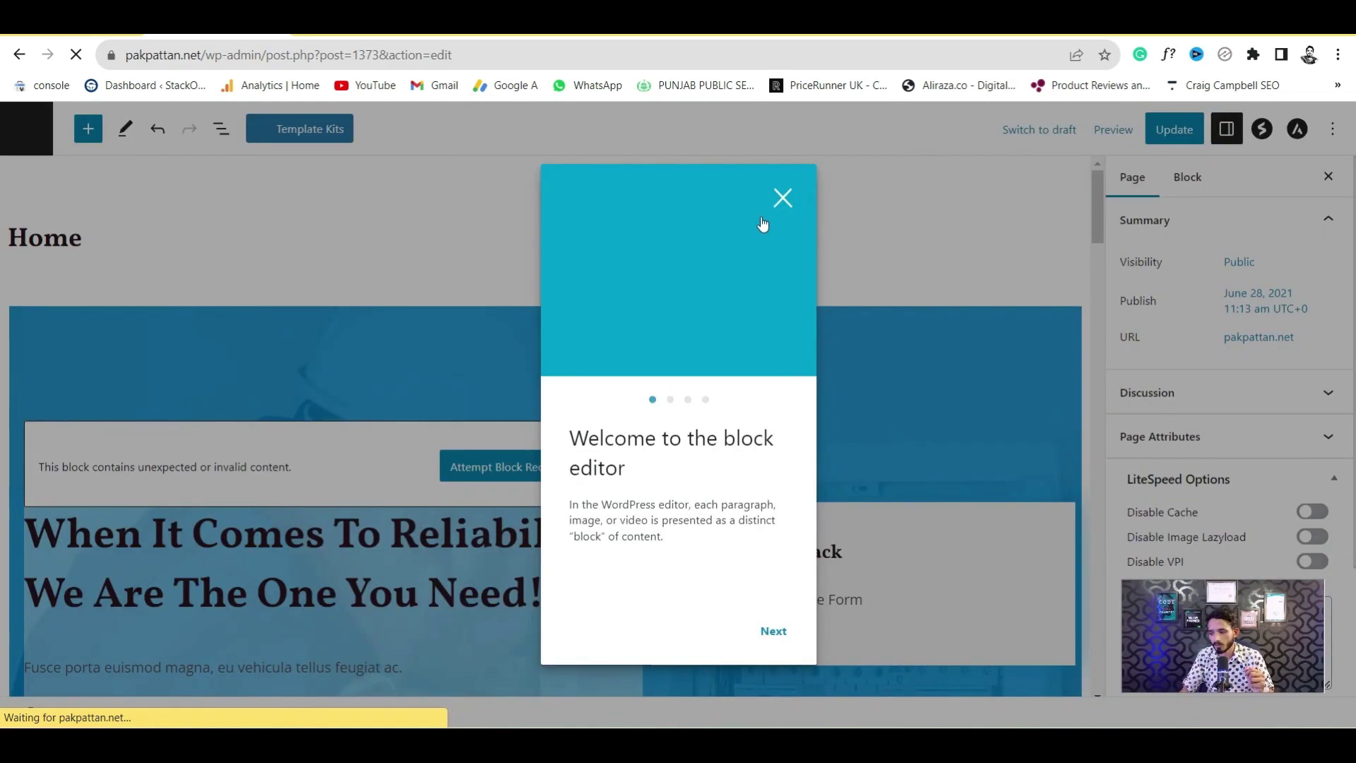
{"action": "left_click", "coordinate": [780, 197]}
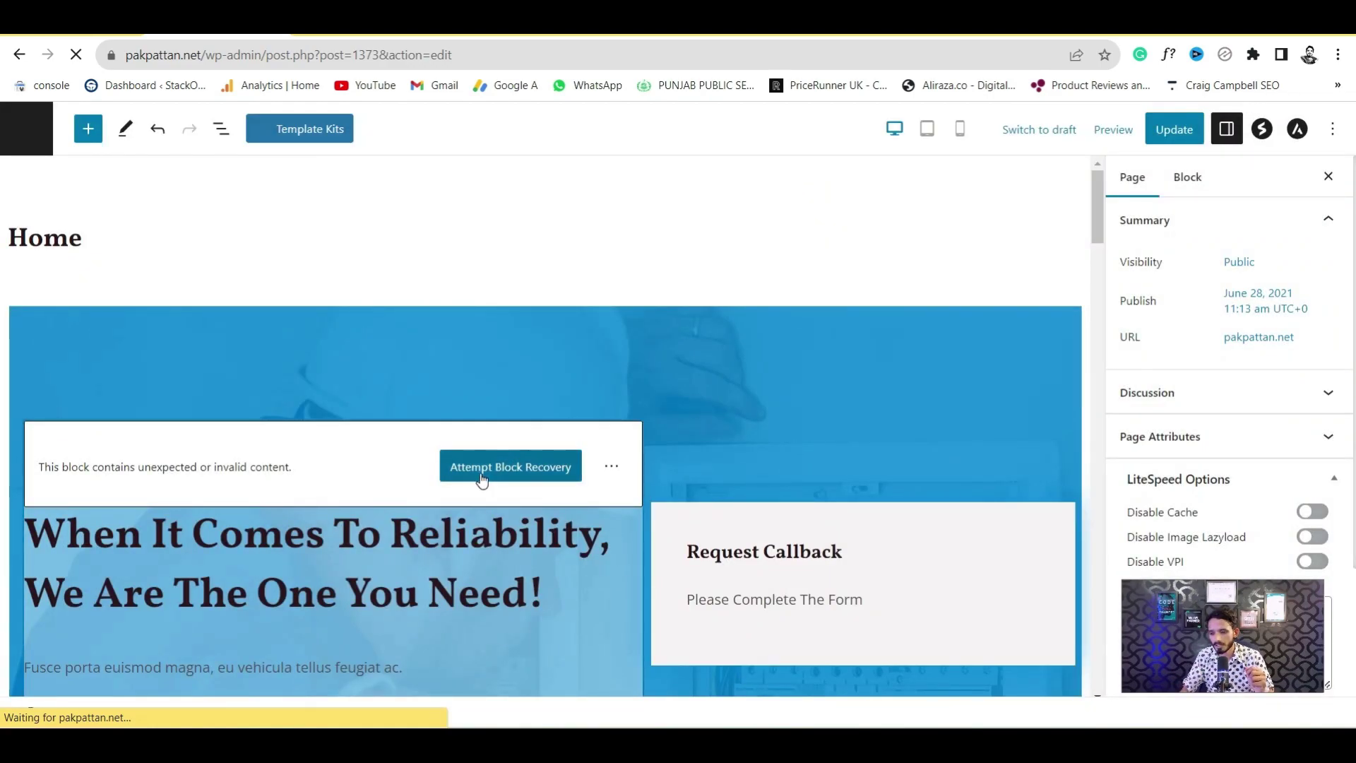
{"action": "left_click", "coordinate": [519, 470]}
Replace the word 'Comes' in the hero heading with 'go'
{"action": "left_click", "coordinate": [322, 446]}
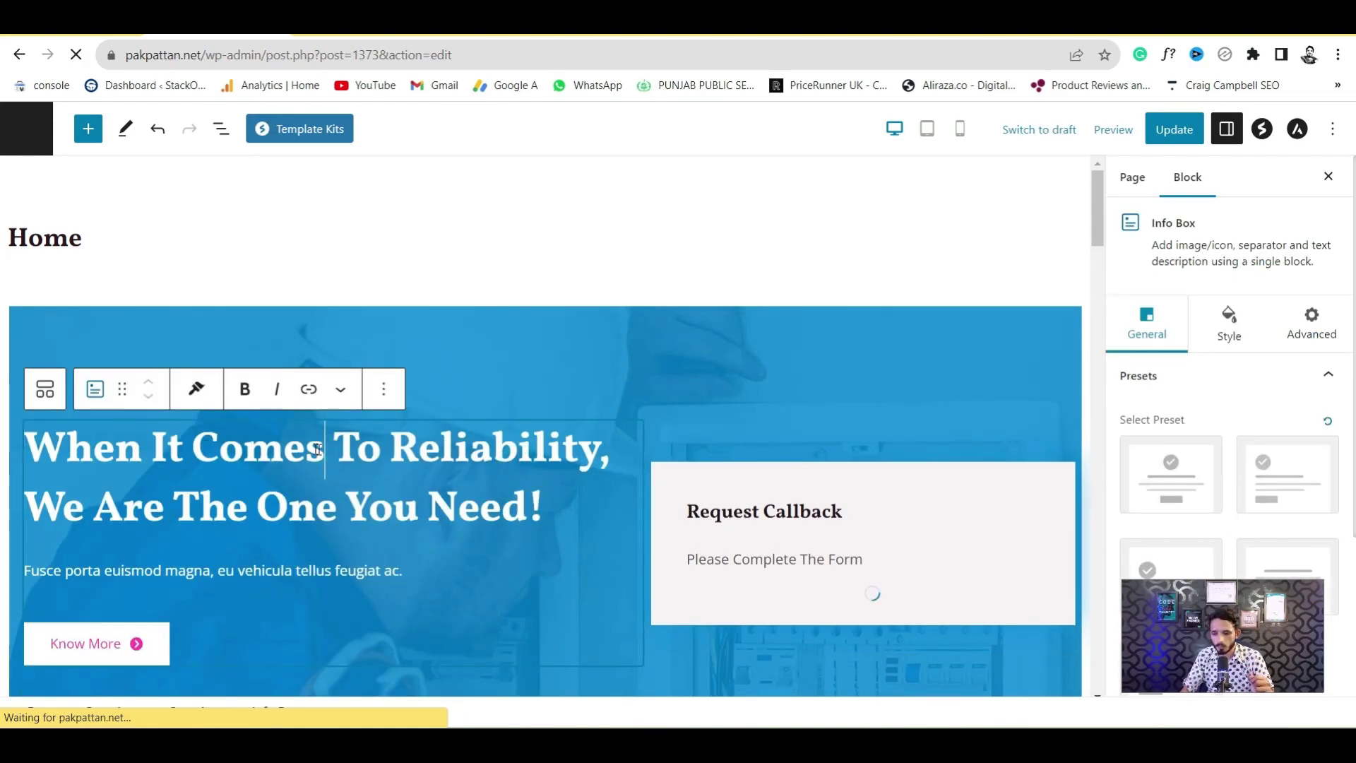
{"action": "left_click", "coordinate": [216, 447]}
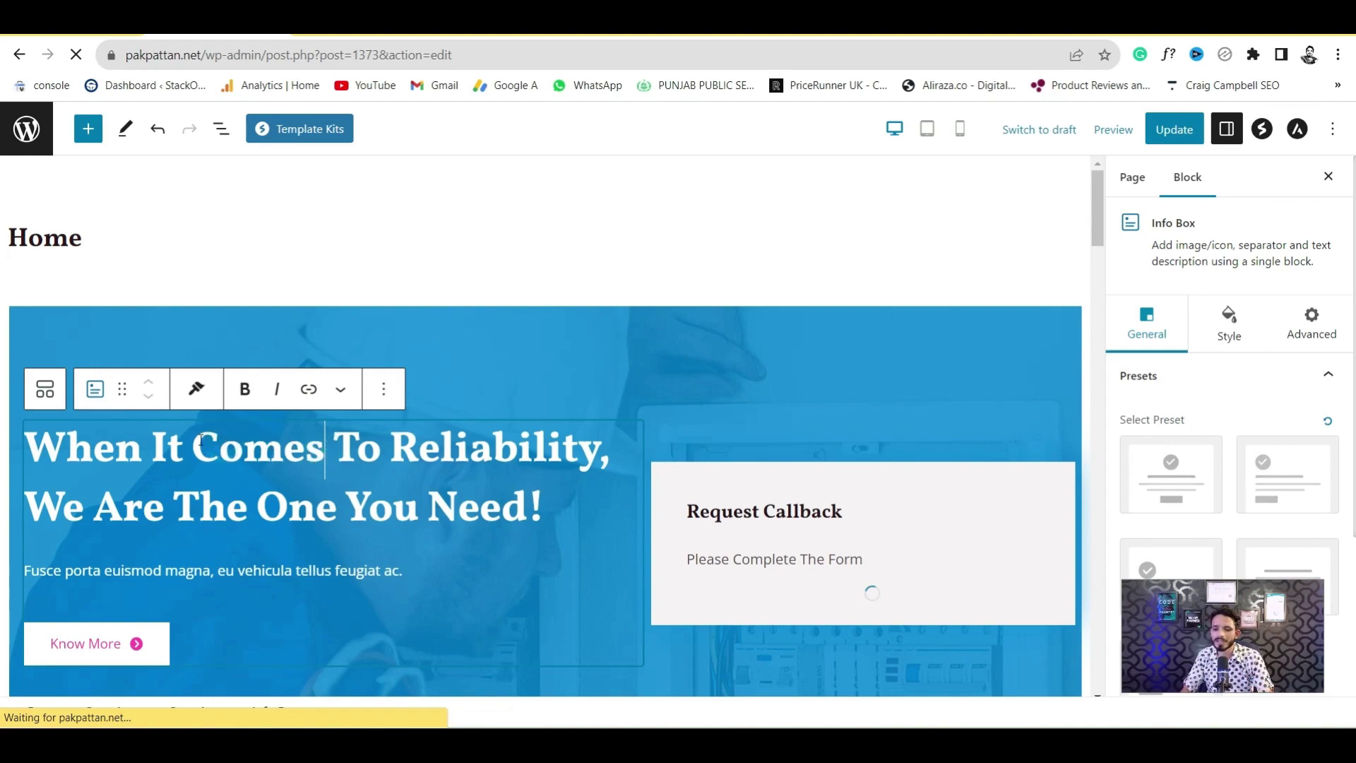
{"action": "scroll", "coordinate": [204, 442], "scroll_direction": "down", "scroll_amount": 2}
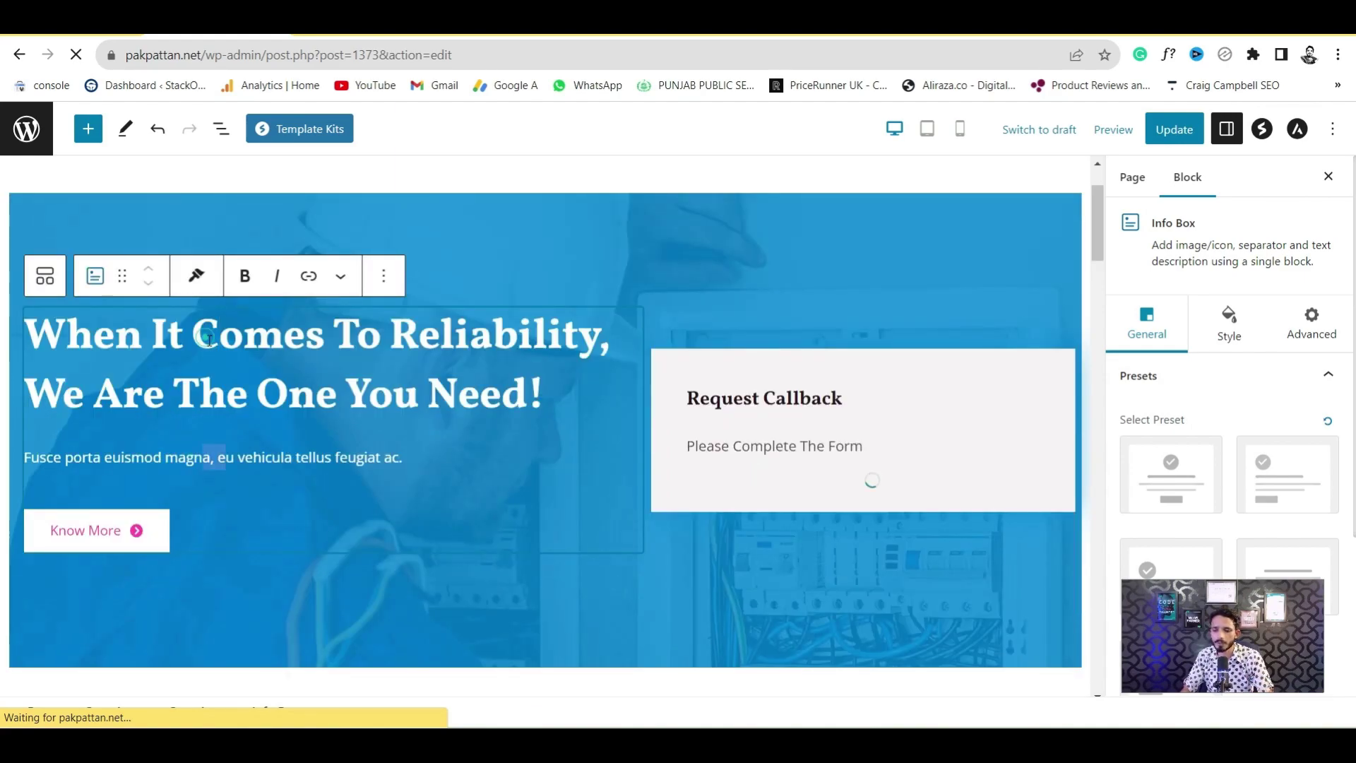
{"action": "left_click", "coordinate": [309, 342]}
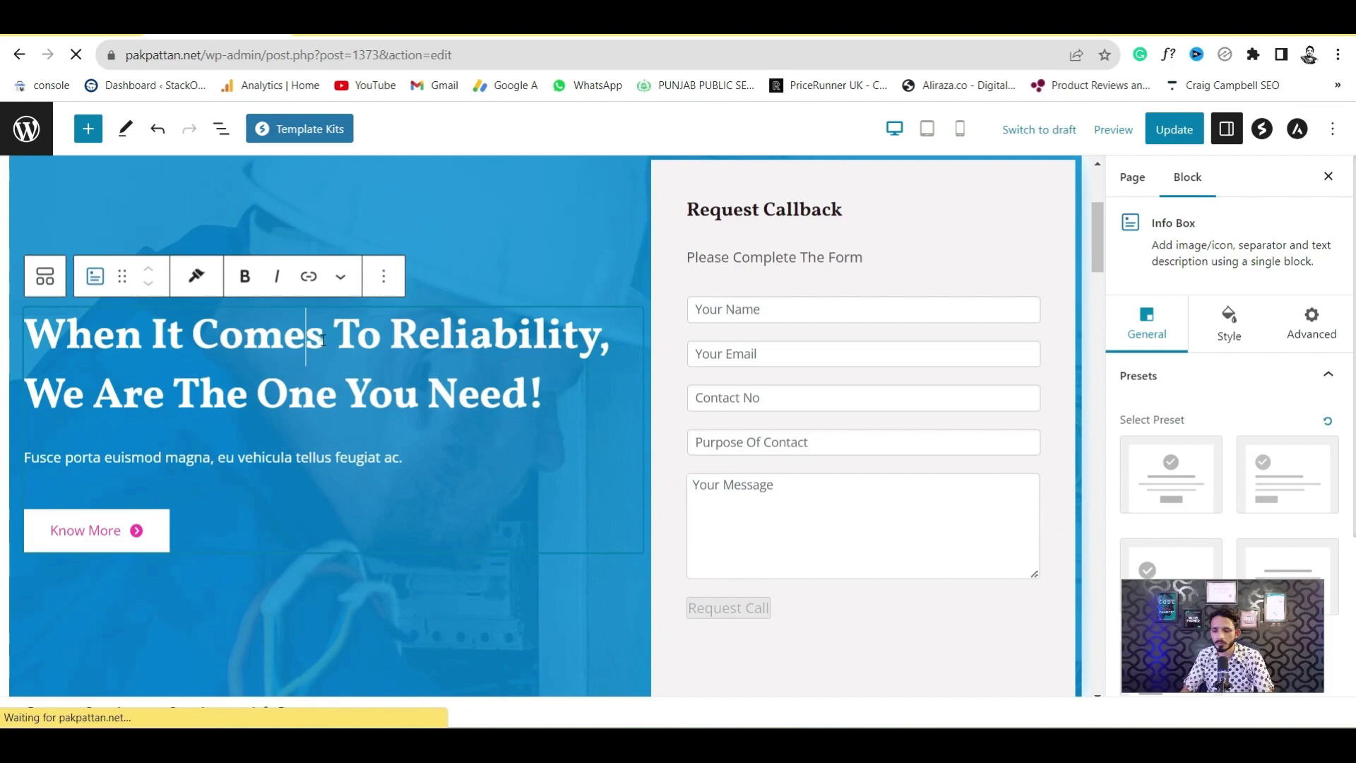
{"action": "left_click_drag", "start_coordinate": [325, 342], "coordinate": [199, 331]}
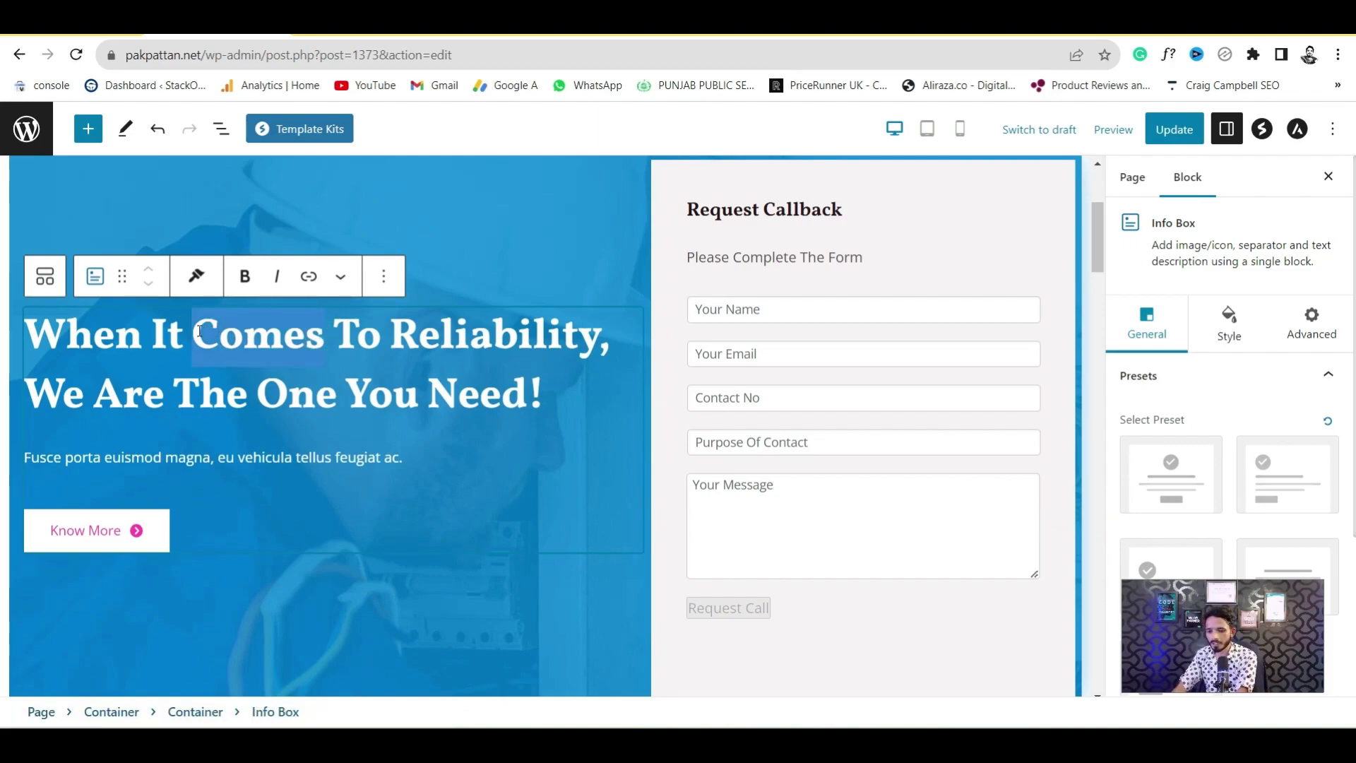
{"action": "type", "text": "go"}
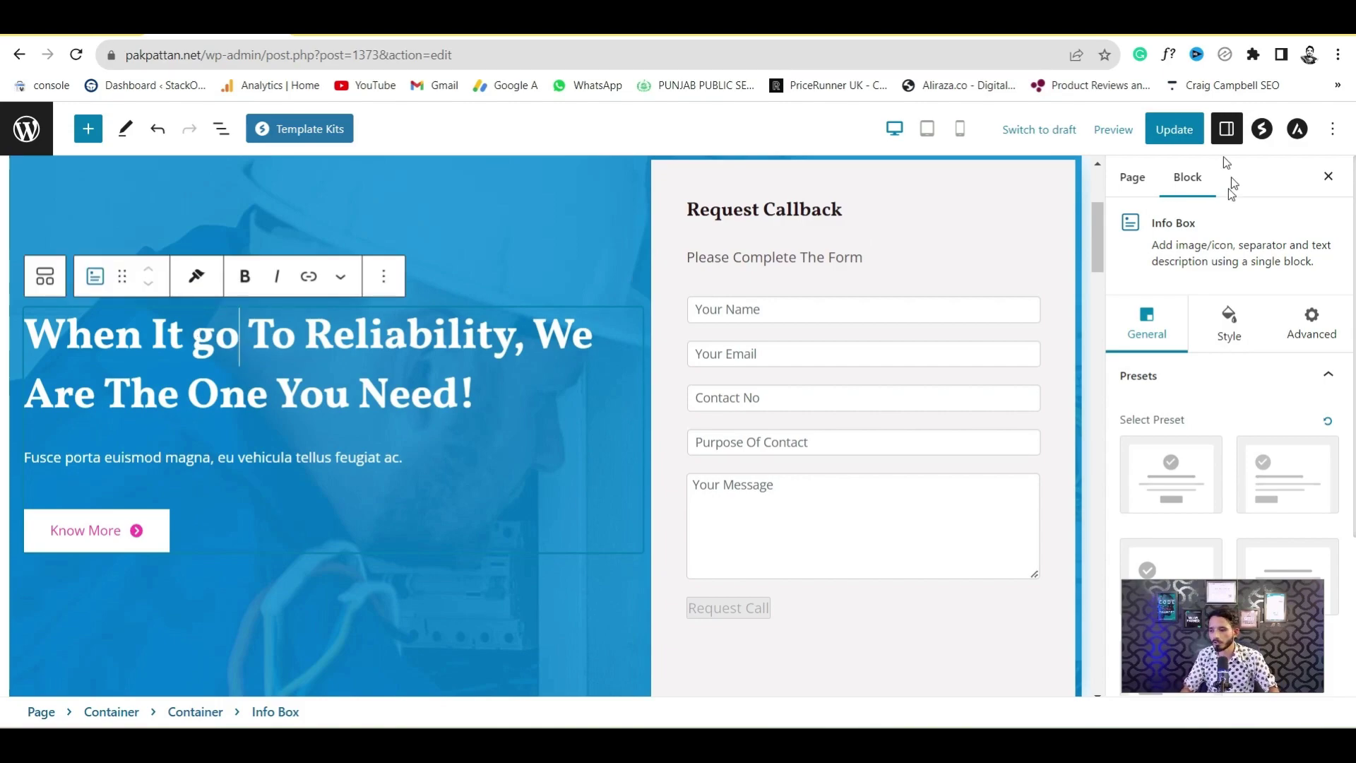
Update the page and reload the live homepage to see the new heading
{"action": "left_click", "coordinate": [1174, 129]}
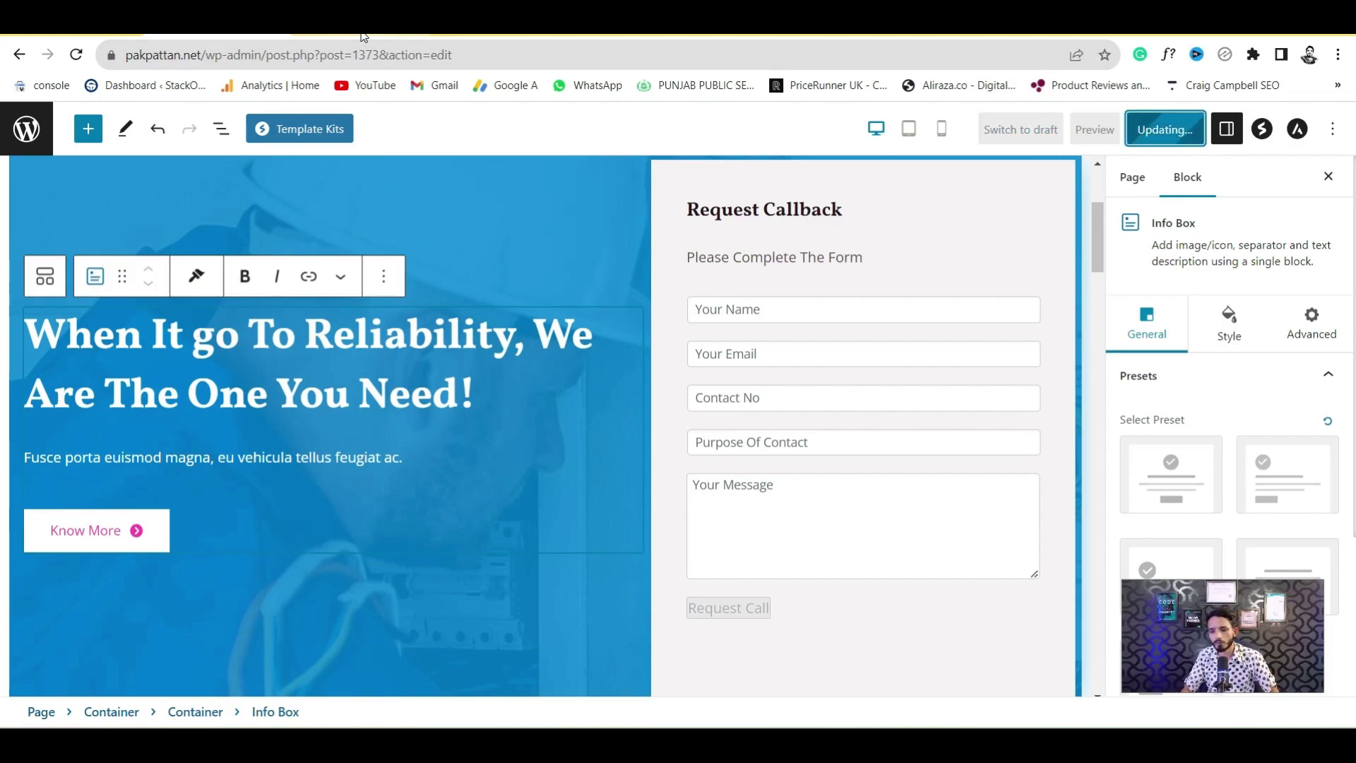
{"action": "left_click", "coordinate": [340, 21]}
{"action": "key", "text": "F5"}
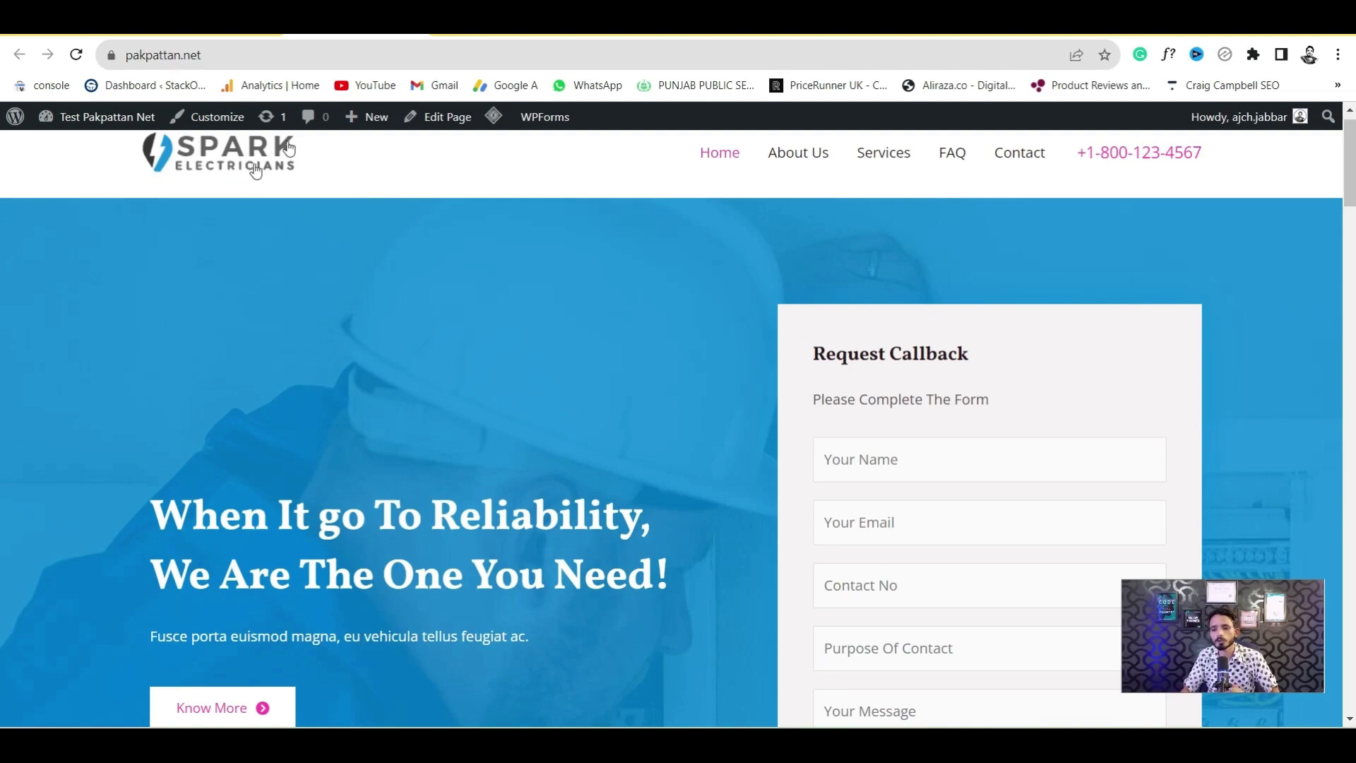
{"action": "mouse_move", "coordinate": [226, 33]}
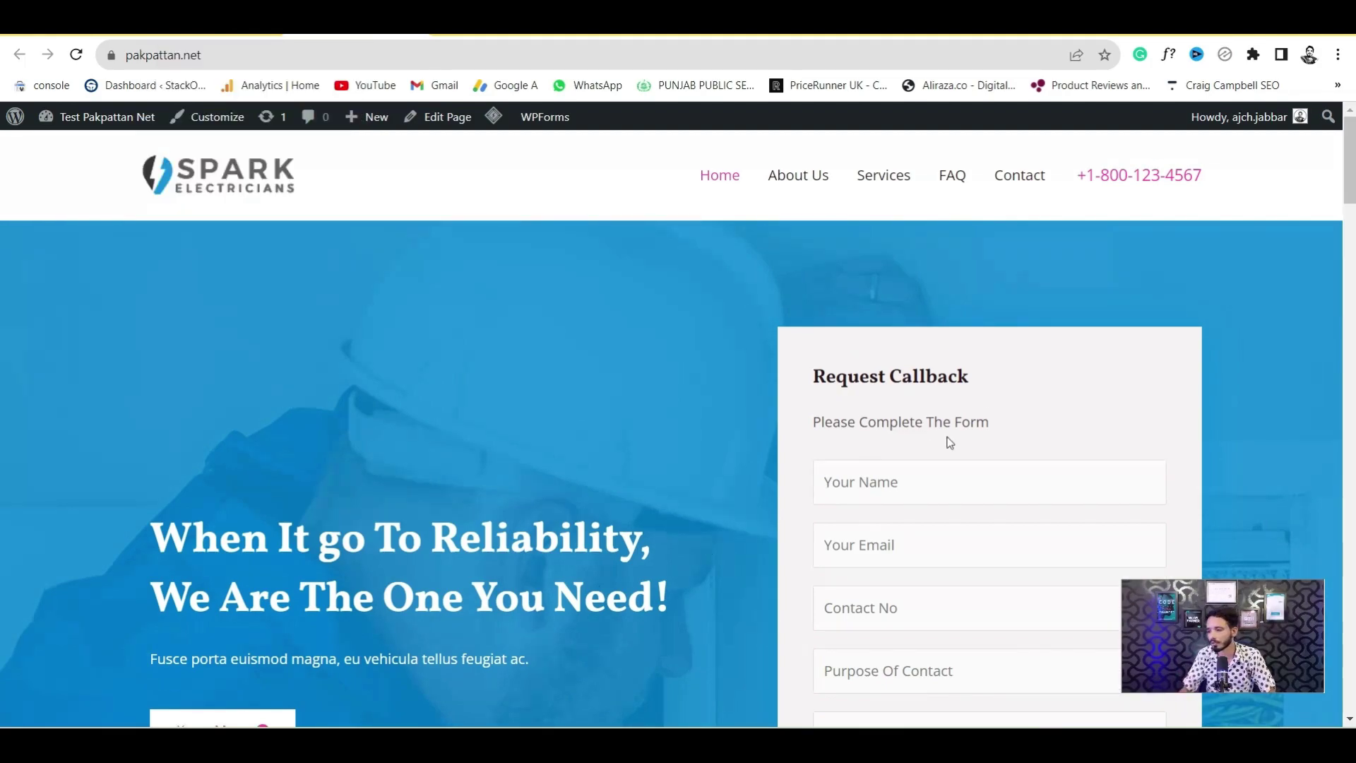
{"action": "scroll", "coordinate": [2, 200], "scroll_direction": "down", "scroll_amount": 2}
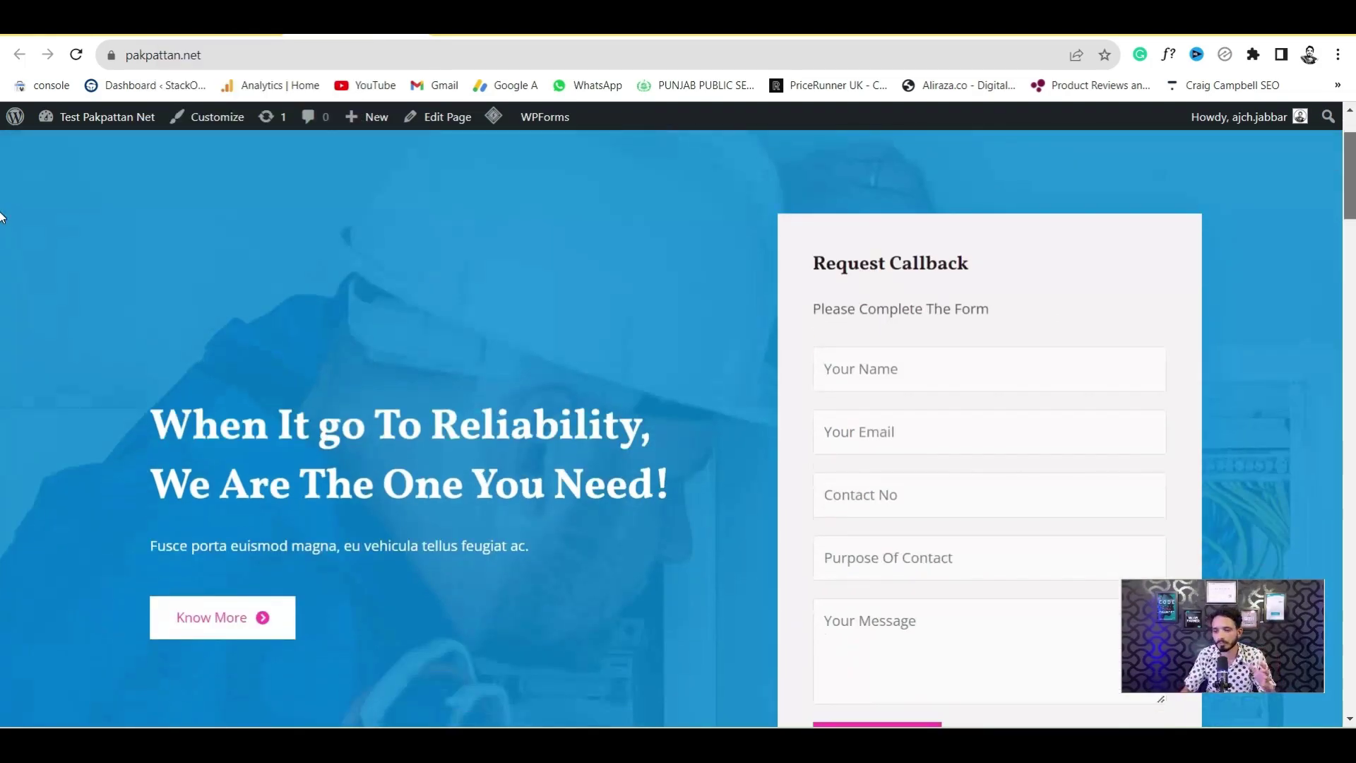
{"action": "scroll", "coordinate": [2, 212], "scroll_direction": "up", "scroll_amount": 2}
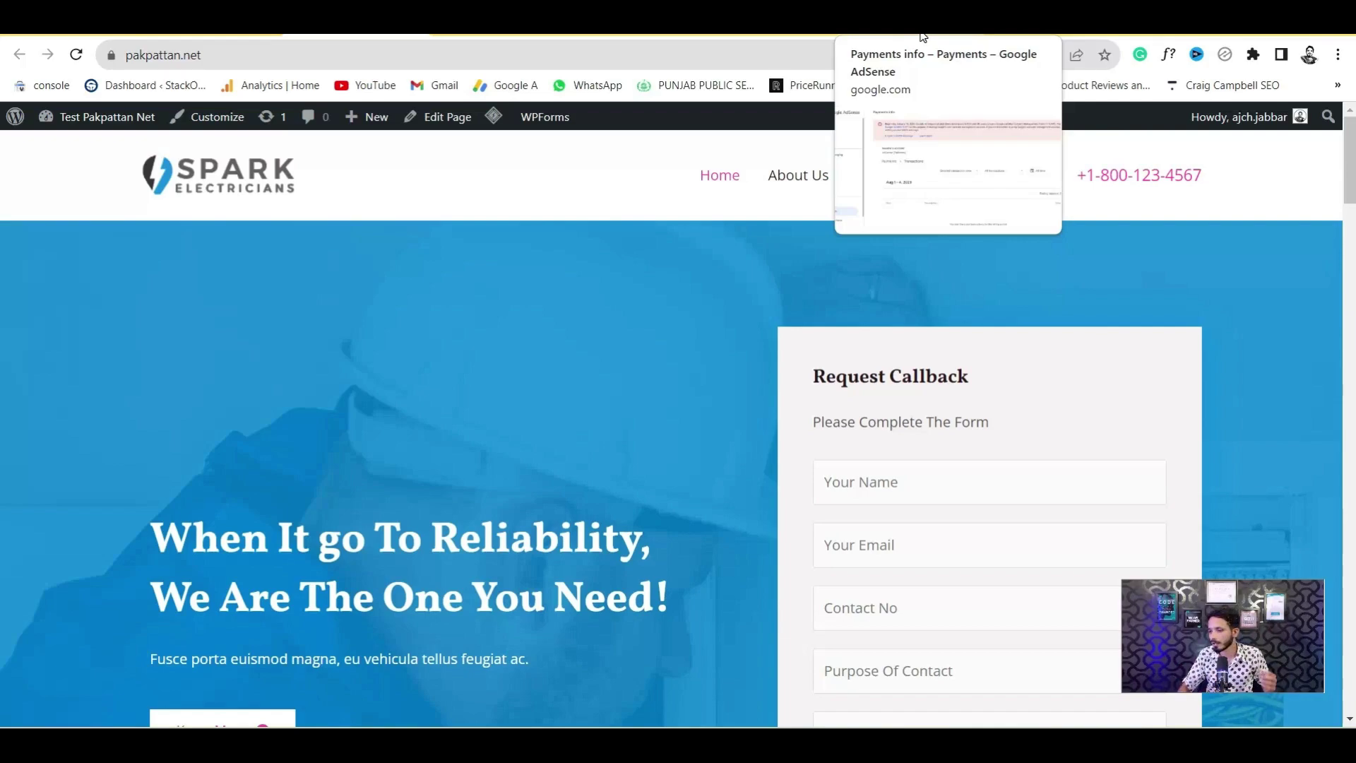
Show AdSense payment transactions for All time
{"action": "left_click", "coordinate": [922, 36]}
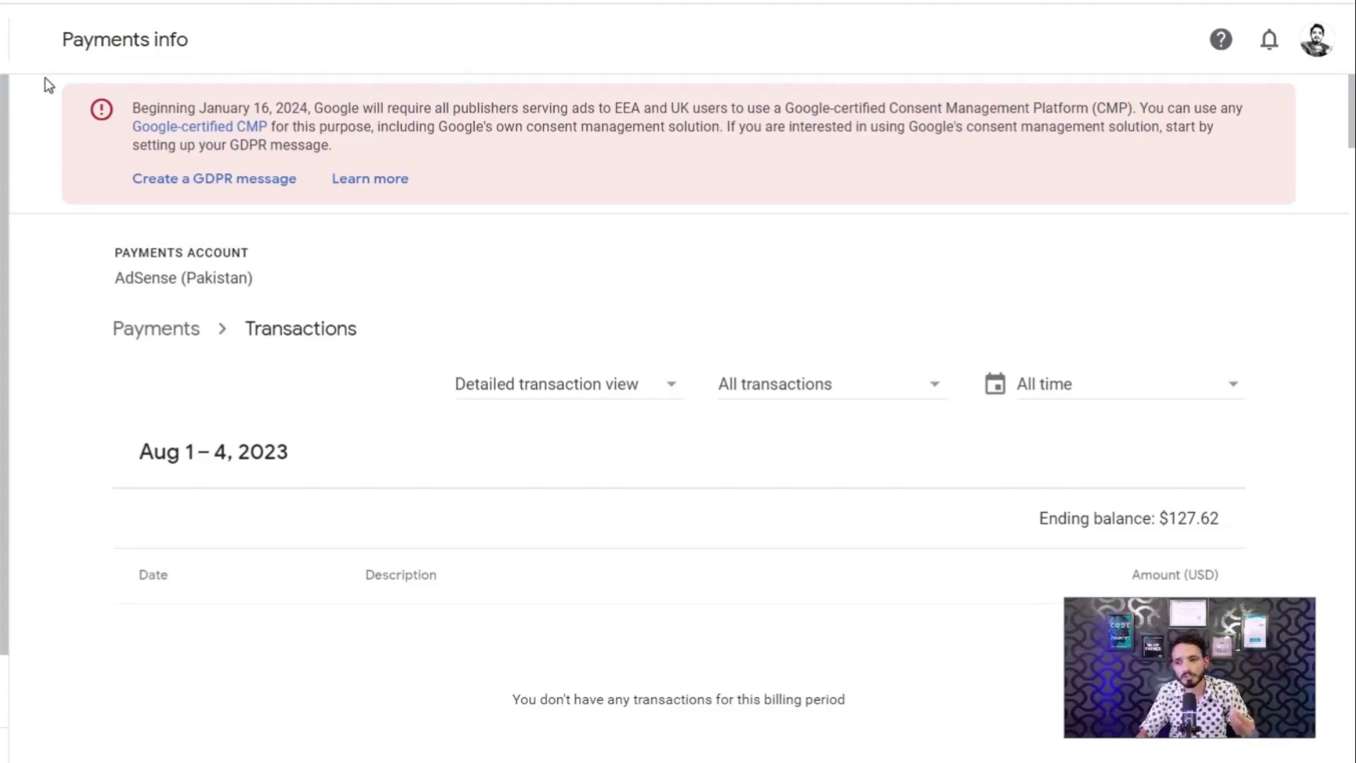
{"action": "key", "text": "F5"}
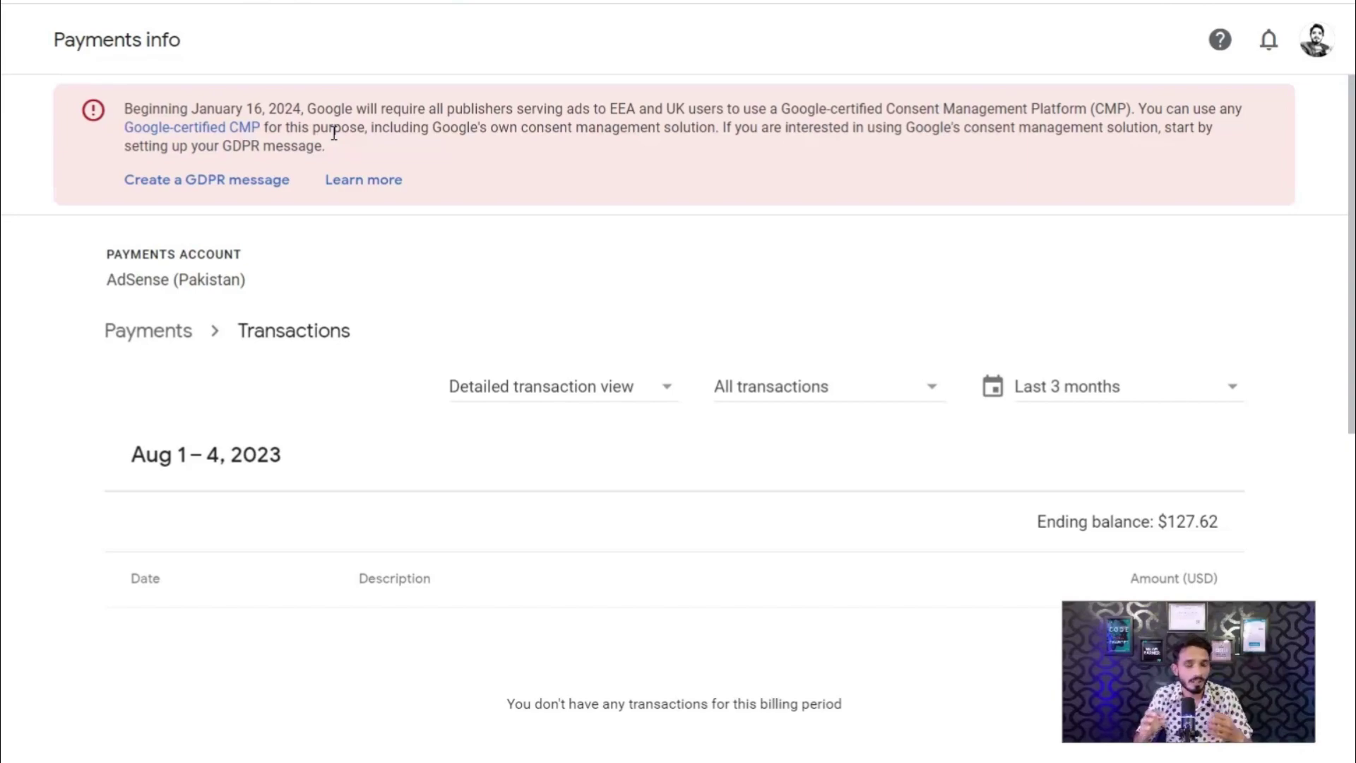
{"action": "left_click", "coordinate": [1108, 388]}
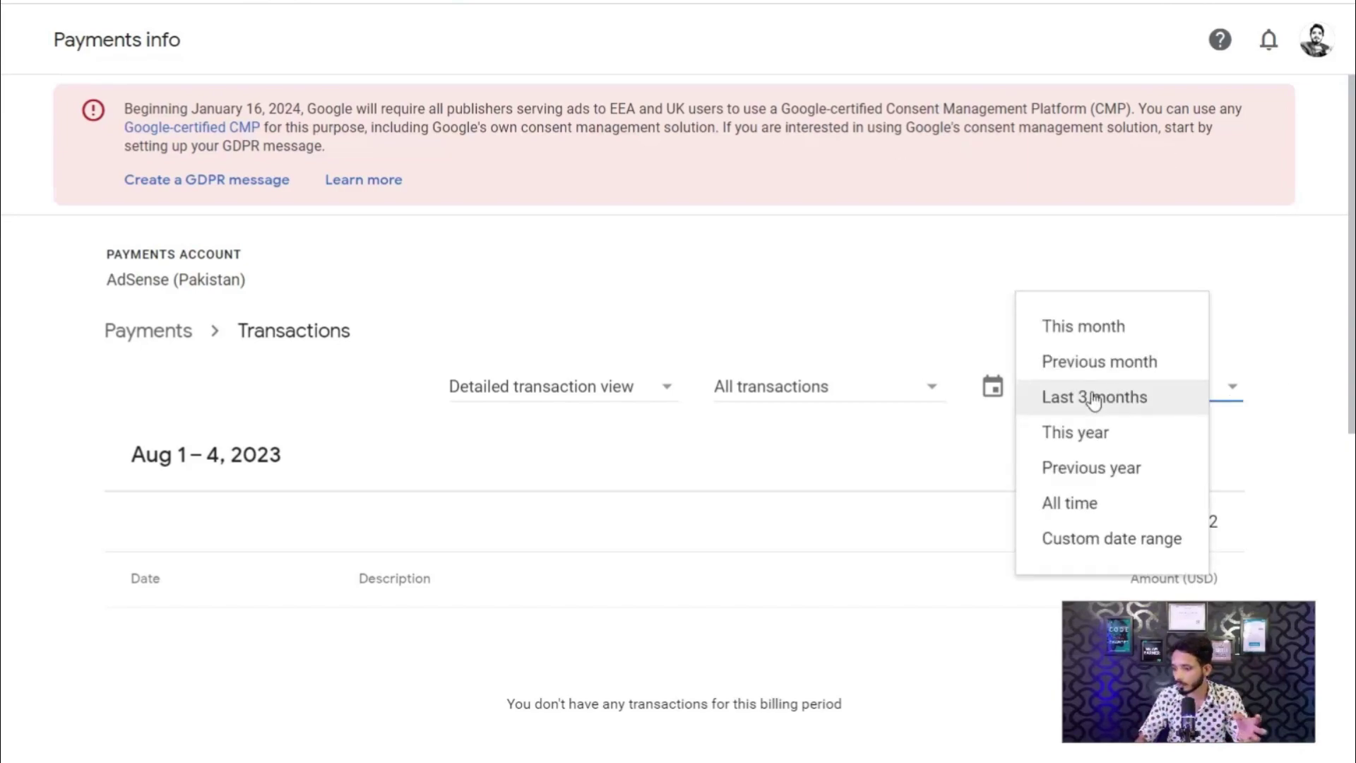
{"action": "left_click", "coordinate": [1079, 506]}
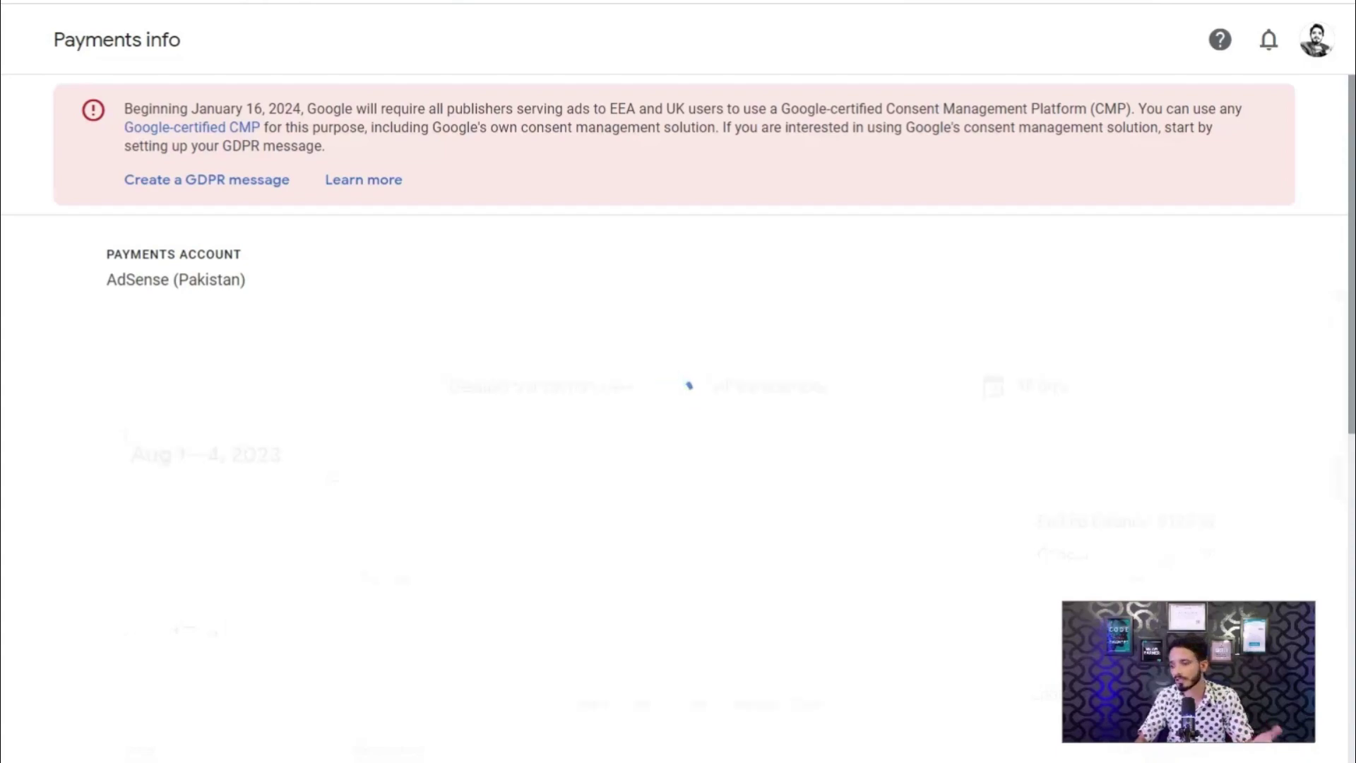
Review the 2022 monthly ending balances, then switch to Flippa
{"action": "scroll", "coordinate": [675, 424], "scroll_direction": "down", "scroll_amount": 15}
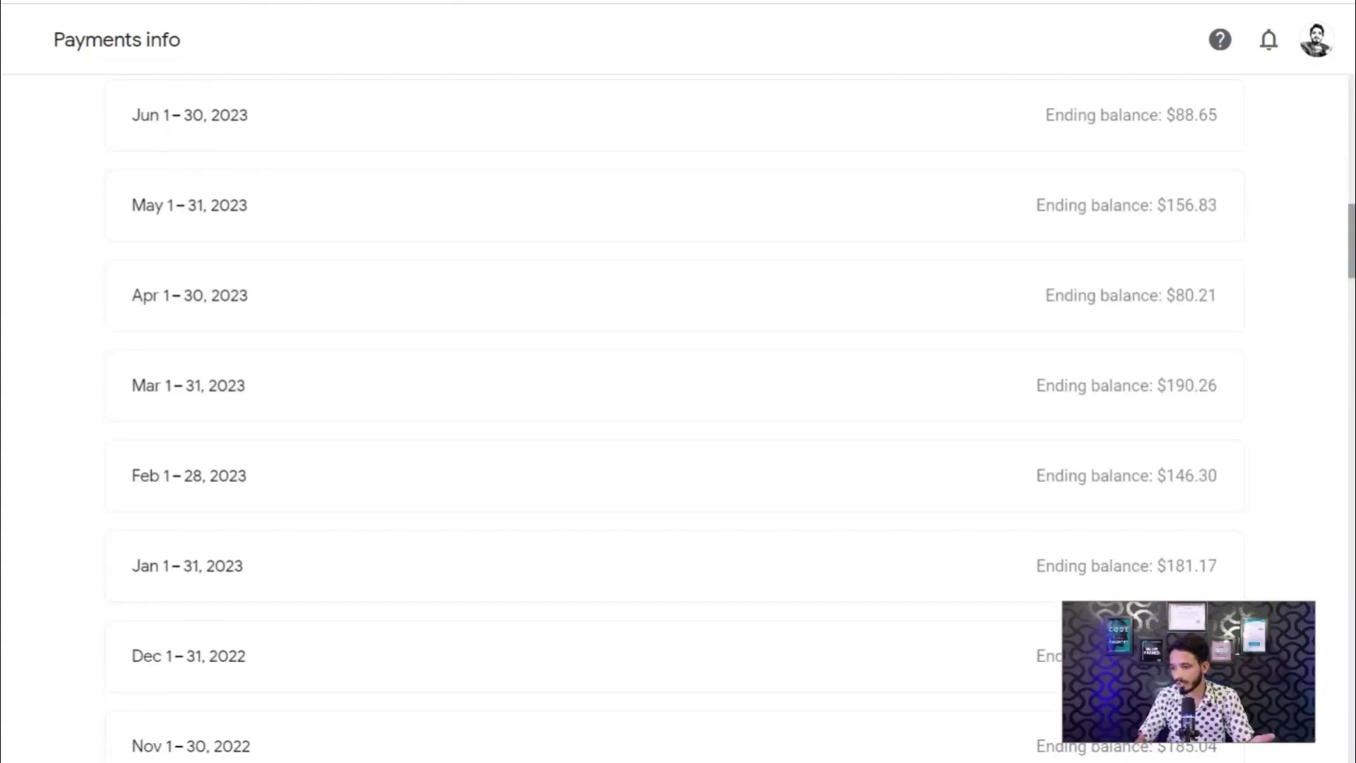
{"action": "scroll", "coordinate": [675, 424], "scroll_direction": "down", "scroll_amount": 6}
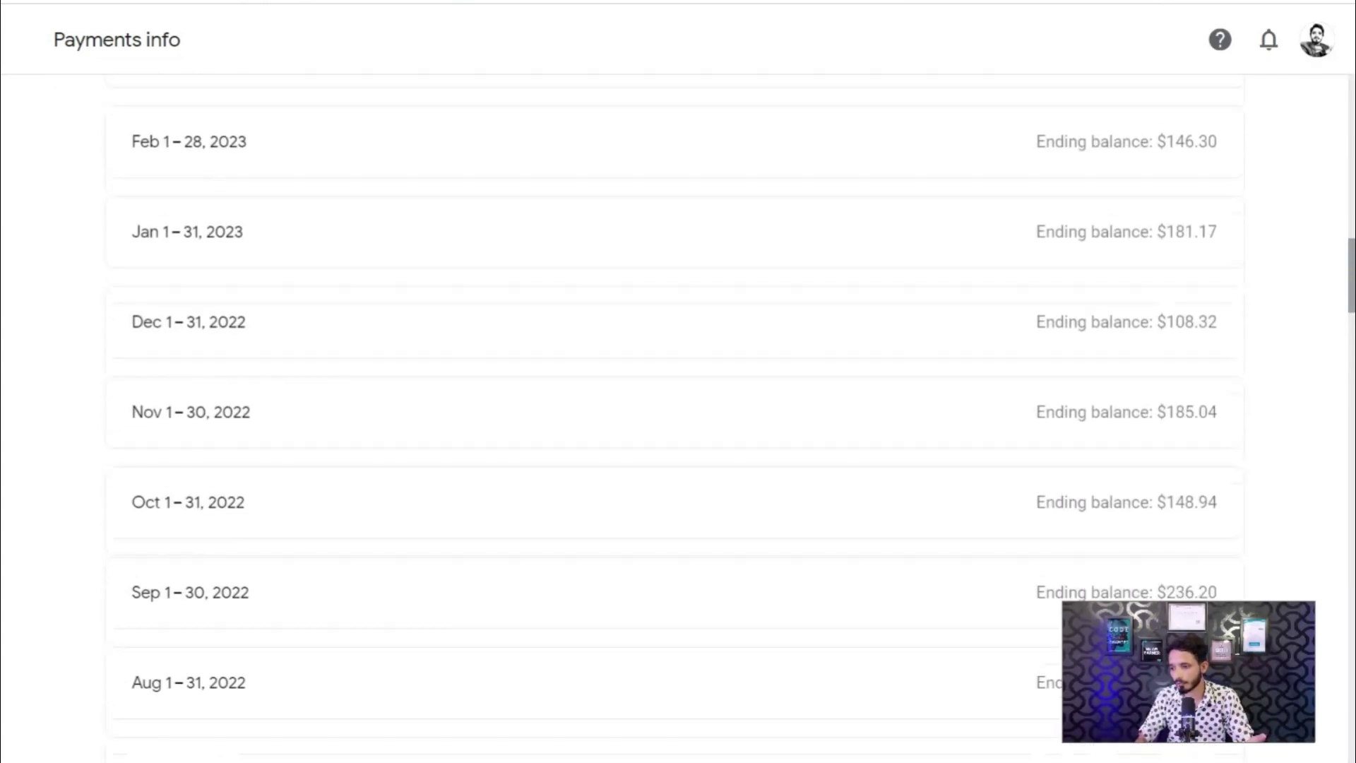
{"action": "scroll", "coordinate": [1187, 294], "scroll_direction": "down", "scroll_amount": 6}
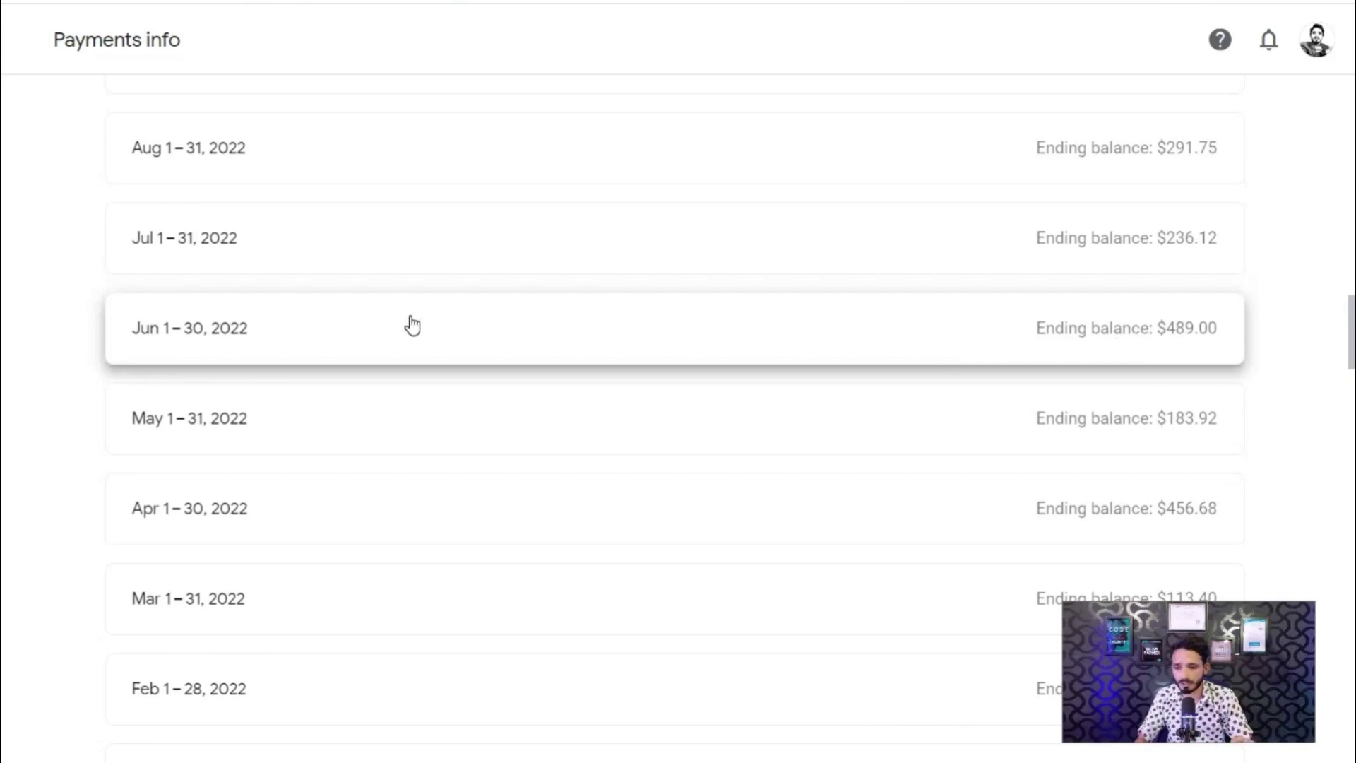
{"action": "scroll", "coordinate": [1351, 339], "scroll_direction": "down", "scroll_amount": 3}
{"action": "scroll", "coordinate": [674, 417], "scroll_direction": "up", "scroll_amount": 3}
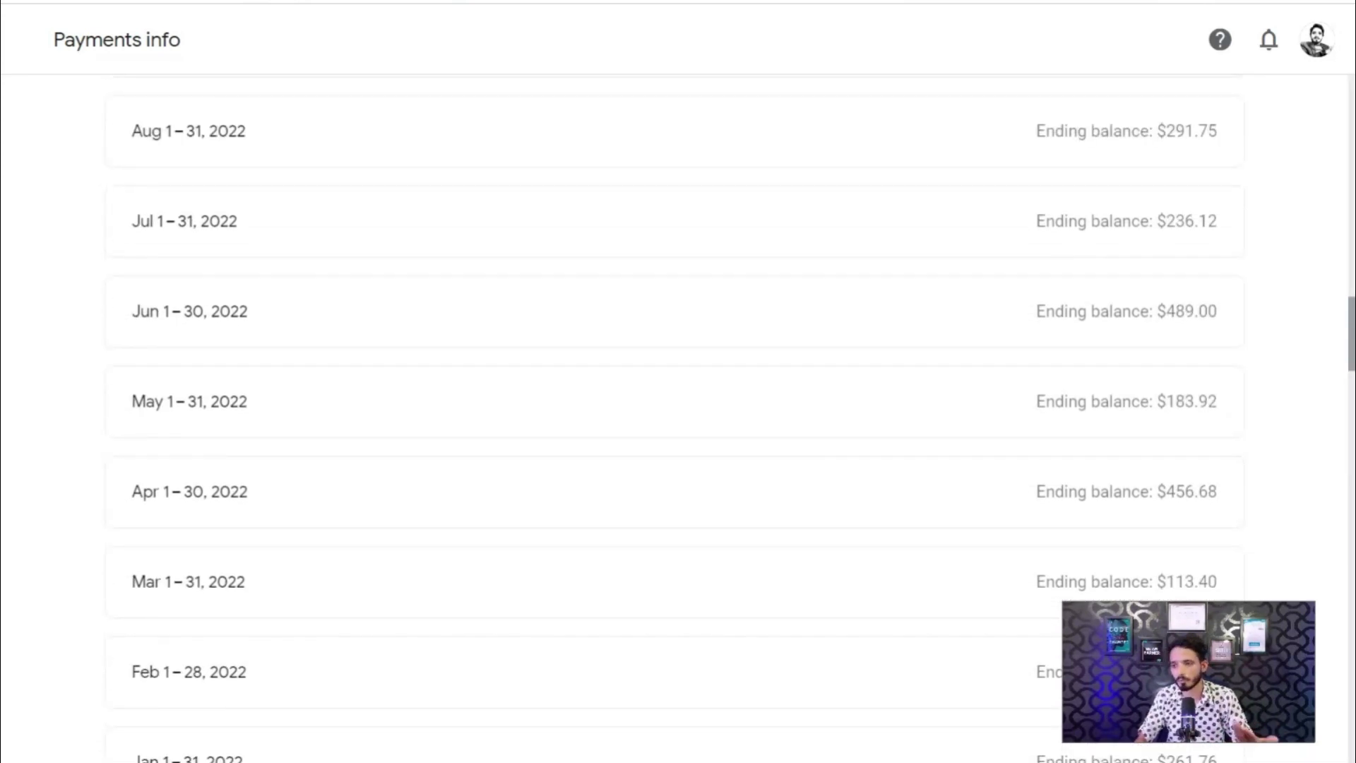
{"action": "scroll", "coordinate": [675, 417], "scroll_direction": "down", "scroll_amount": 3}
{"action": "scroll", "coordinate": [674, 417], "scroll_direction": "up", "scroll_amount": 3}
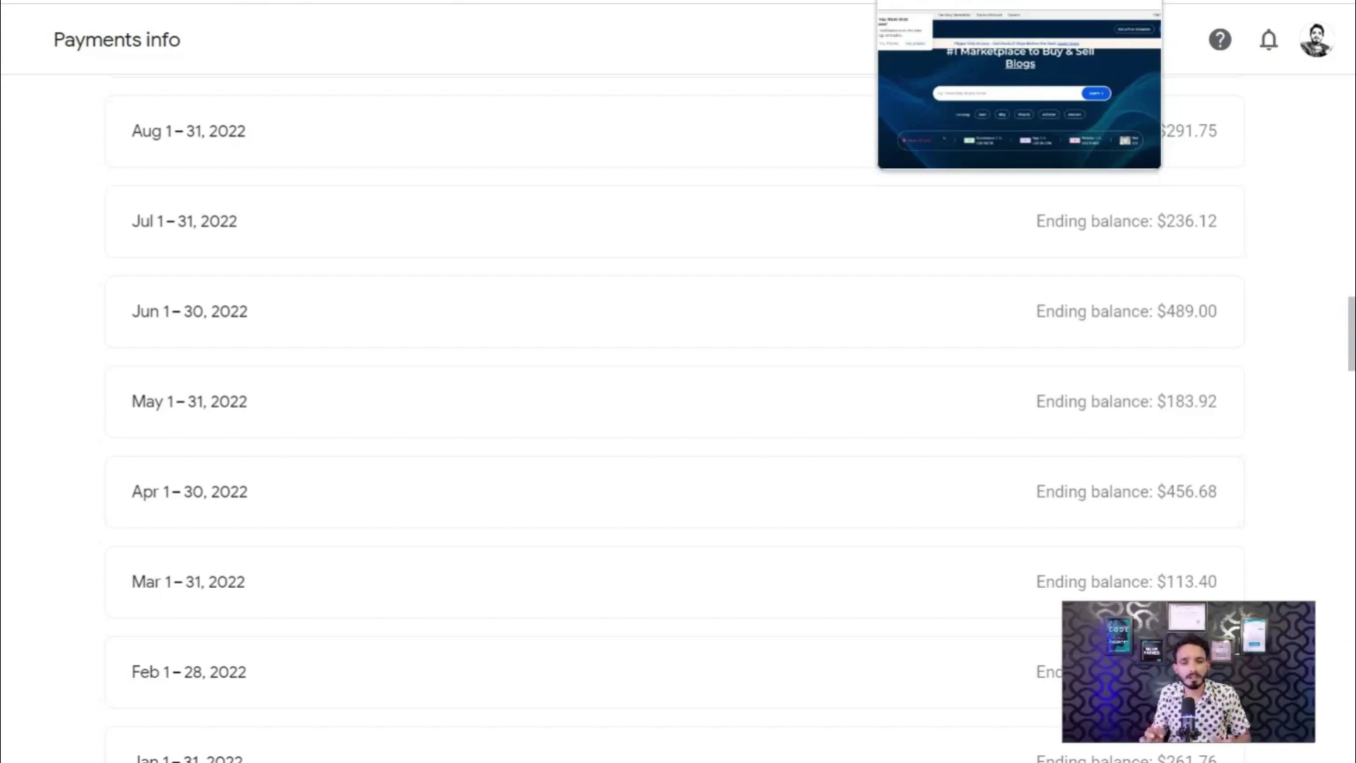
{"action": "left_click", "coordinate": [918, 2]}
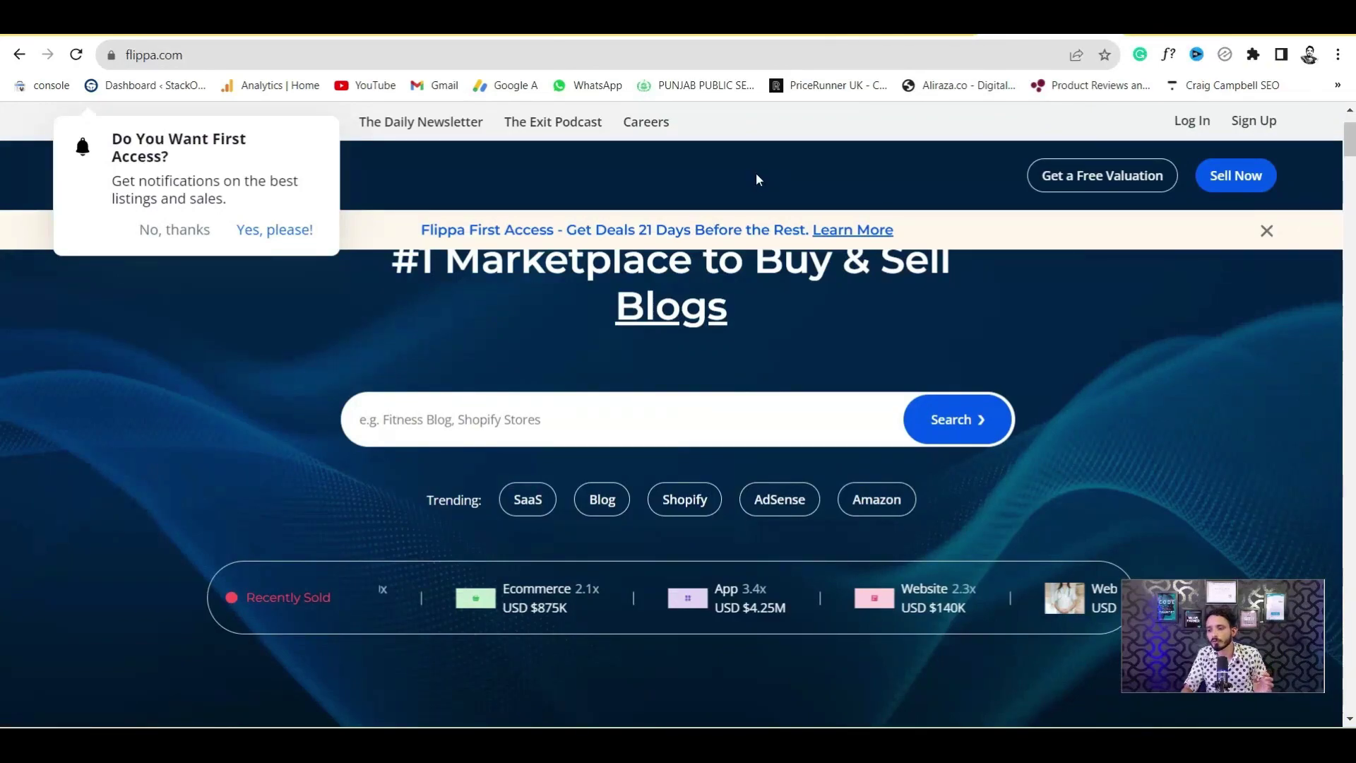
Decline Flippa's notification prompt and browse the top online businesses for sale
{"action": "left_click", "coordinate": [178, 230]}
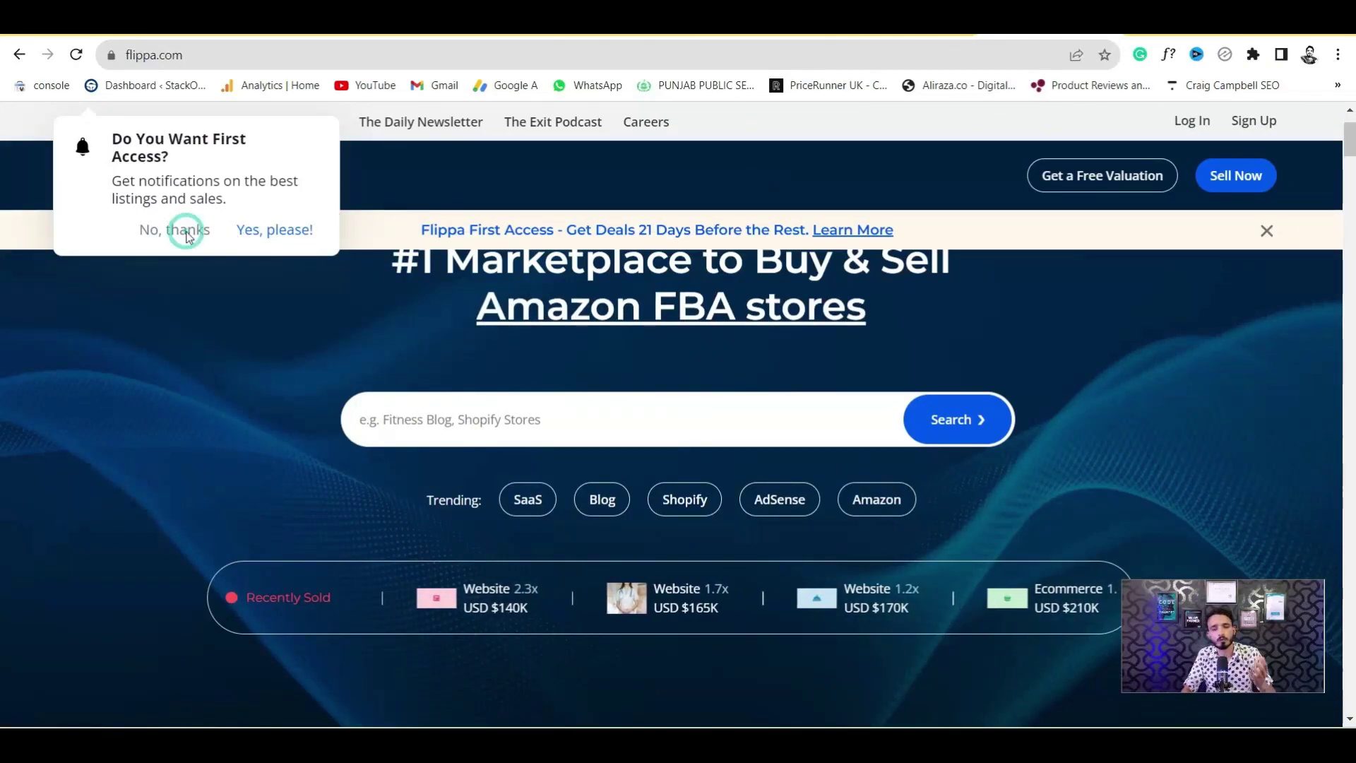
{"action": "left_click_drag", "start_coordinate": [1351, 145], "coordinate": [1352, 181]}
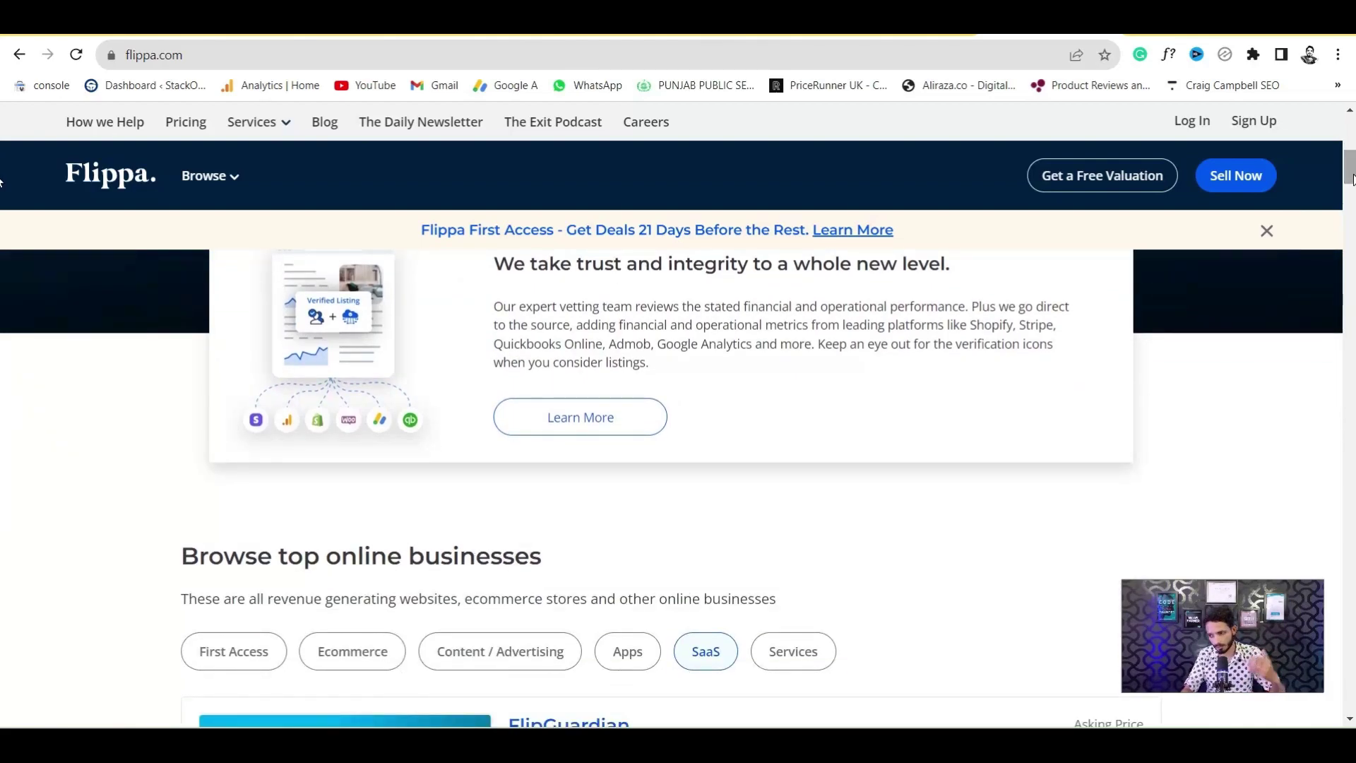
{"action": "left_click_drag", "start_coordinate": [1352, 178], "coordinate": [1352, 217]}
{"action": "scroll", "coordinate": [1173, 241], "scroll_direction": "up", "scroll_amount": 4}
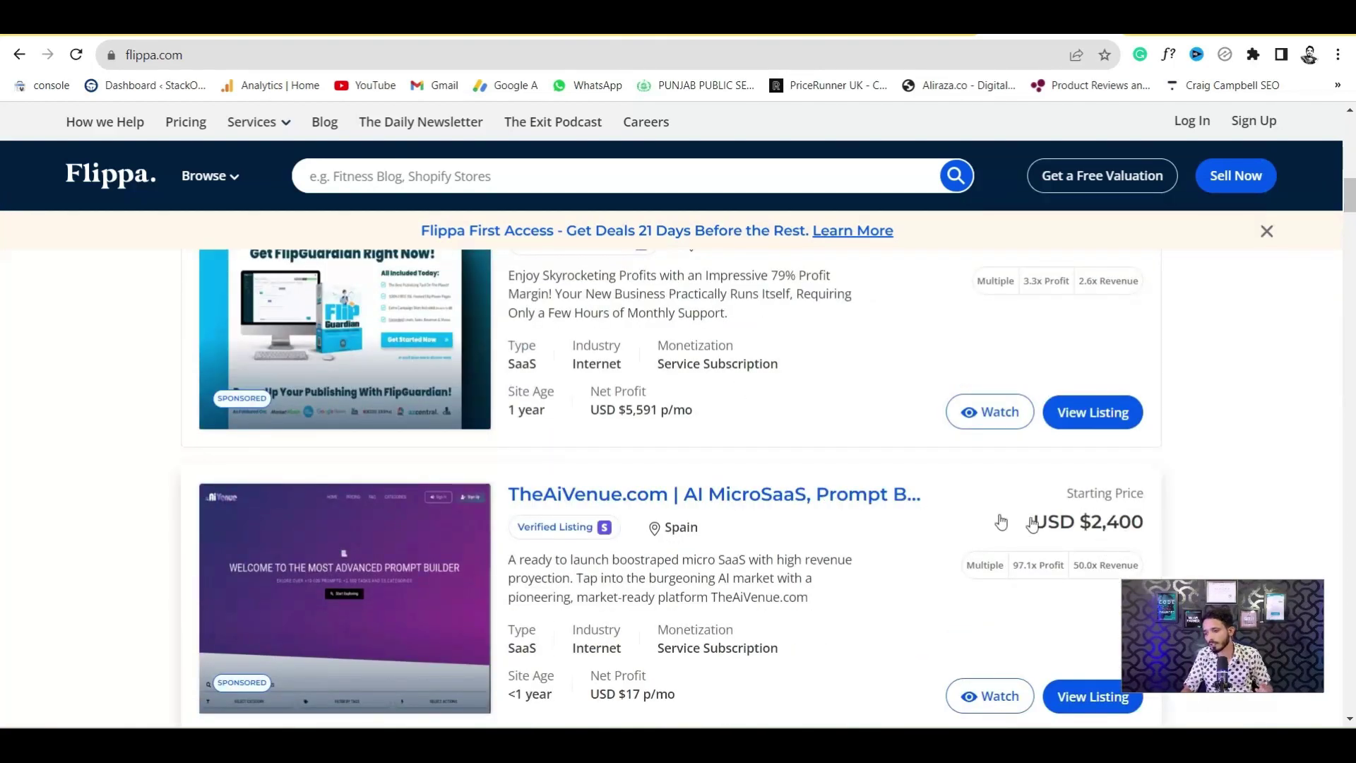
{"action": "left_click_drag", "start_coordinate": [1349, 204], "coordinate": [1349, 144]}
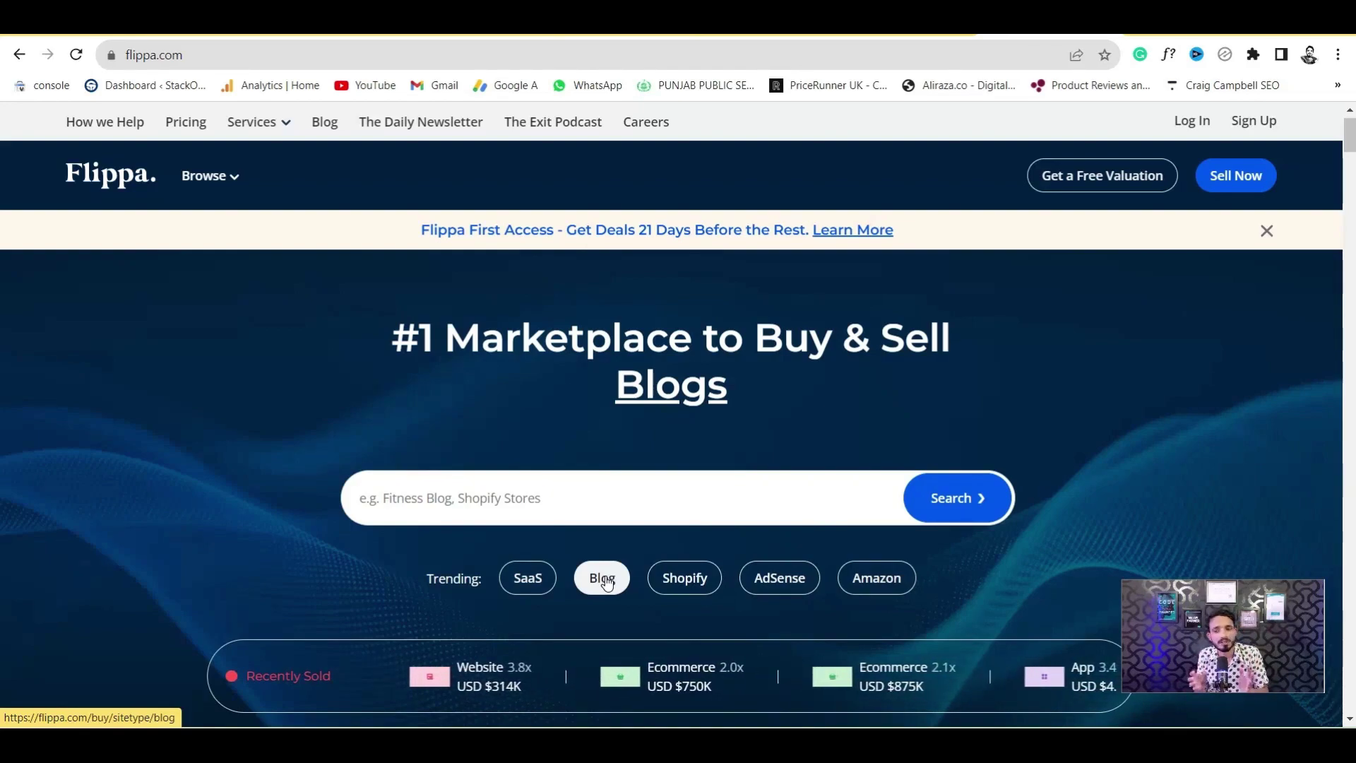
Open the USD $31,170 math-conversions blog listing and highlight its 3-year site age
{"action": "left_click", "coordinate": [602, 577]}
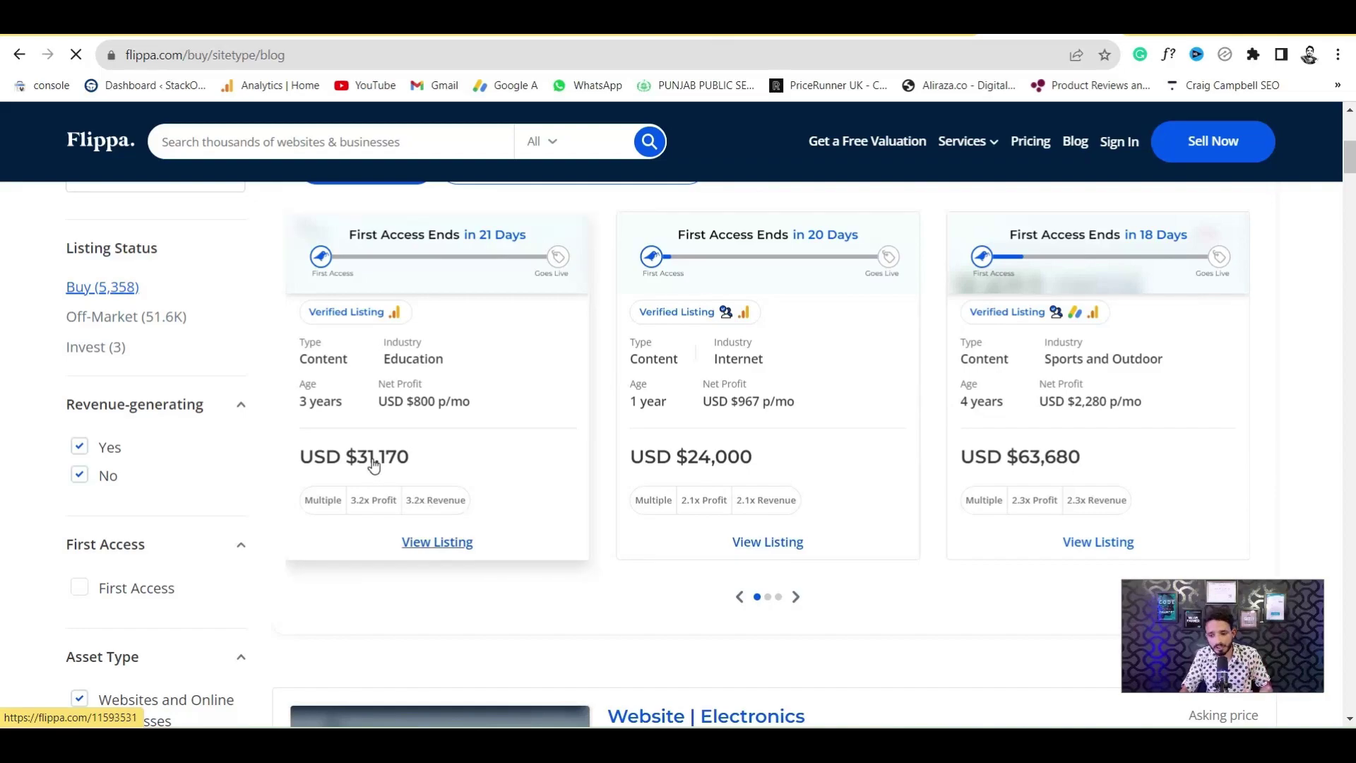
{"action": "left_click", "coordinate": [446, 544]}
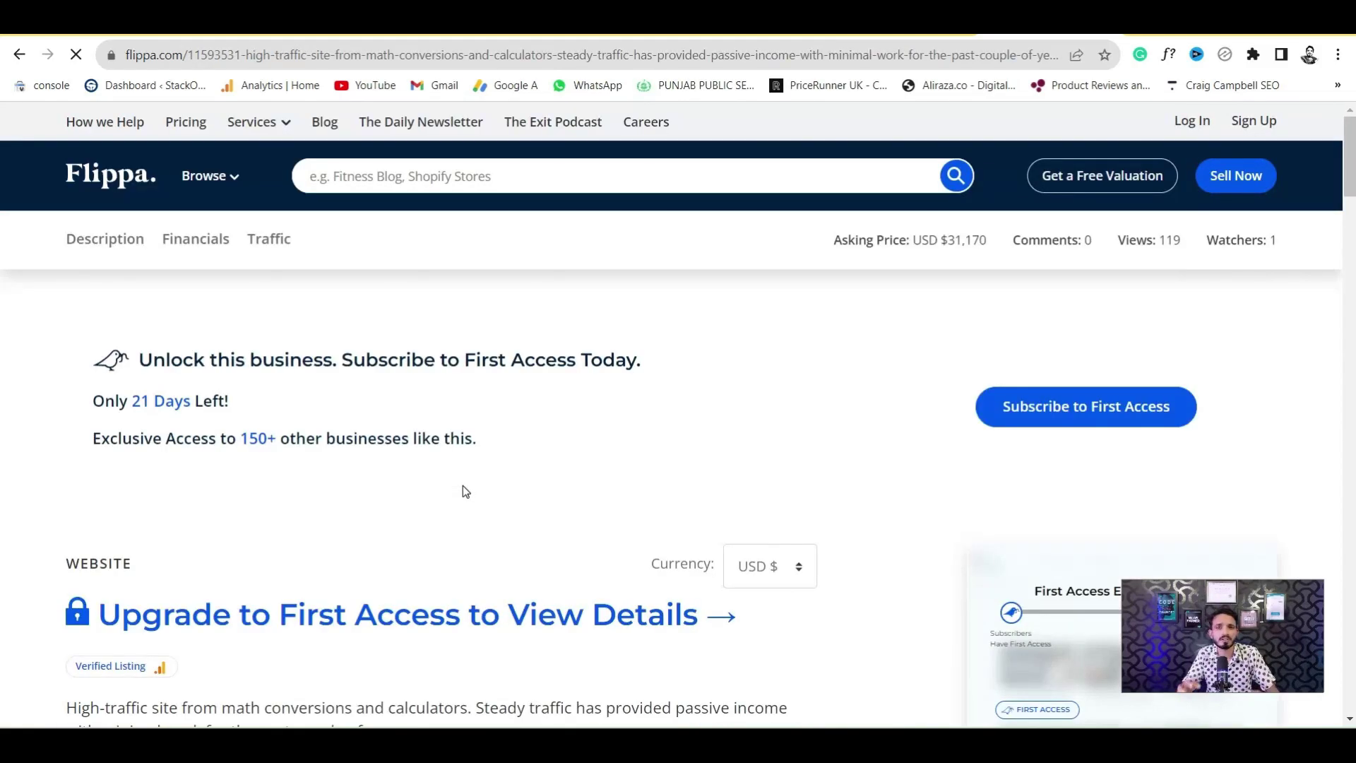
{"action": "scroll", "coordinate": [2, 222], "scroll_direction": "down", "scroll_amount": 5}
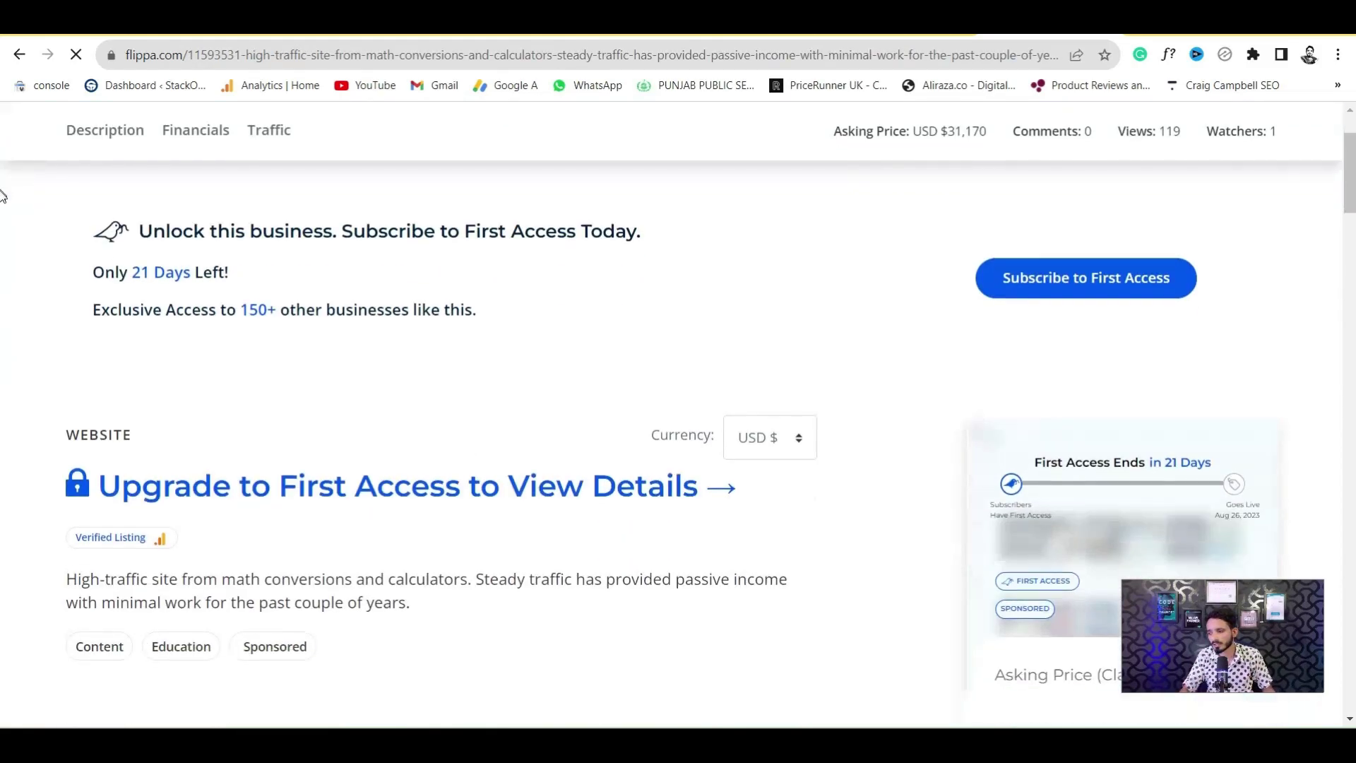
{"action": "scroll", "coordinate": [3, 222], "scroll_direction": "down", "scroll_amount": 1}
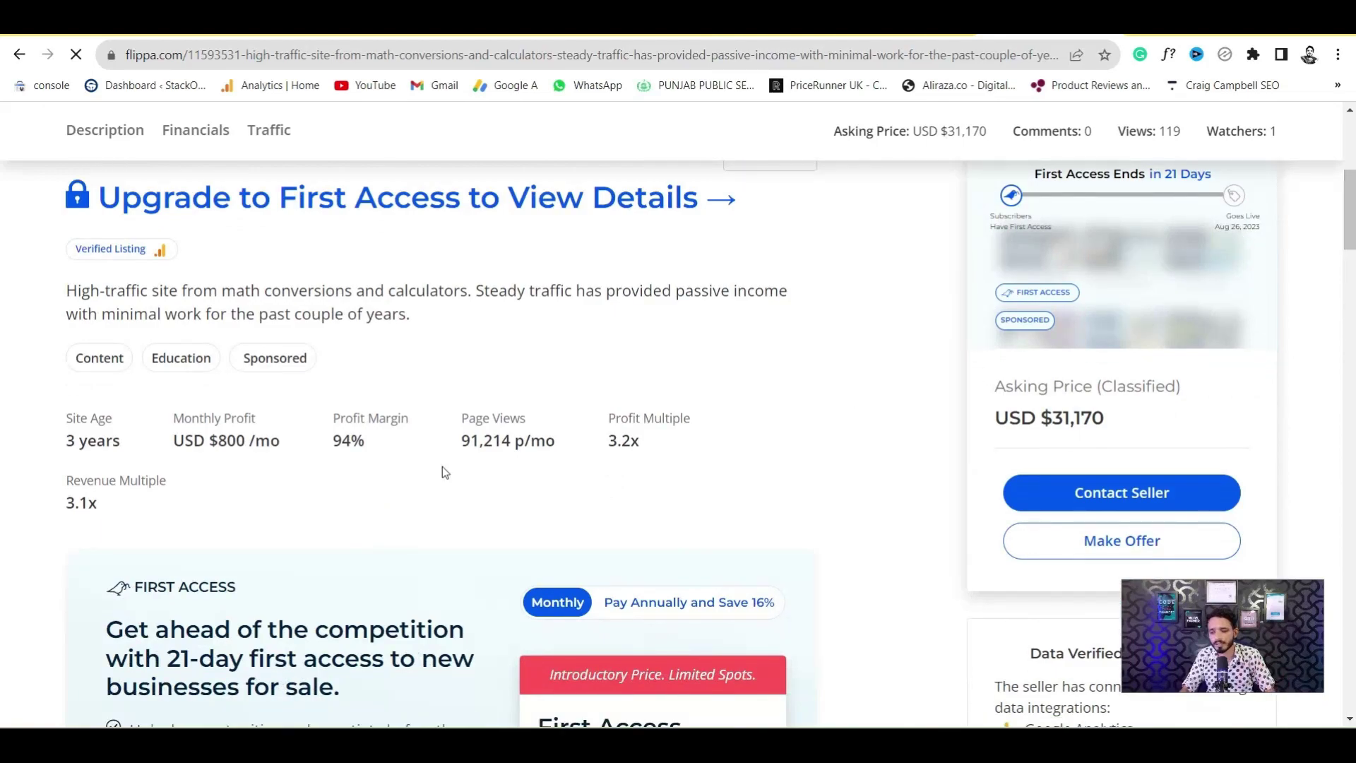
{"action": "left_click_drag", "start_coordinate": [69, 443], "coordinate": [137, 453]}
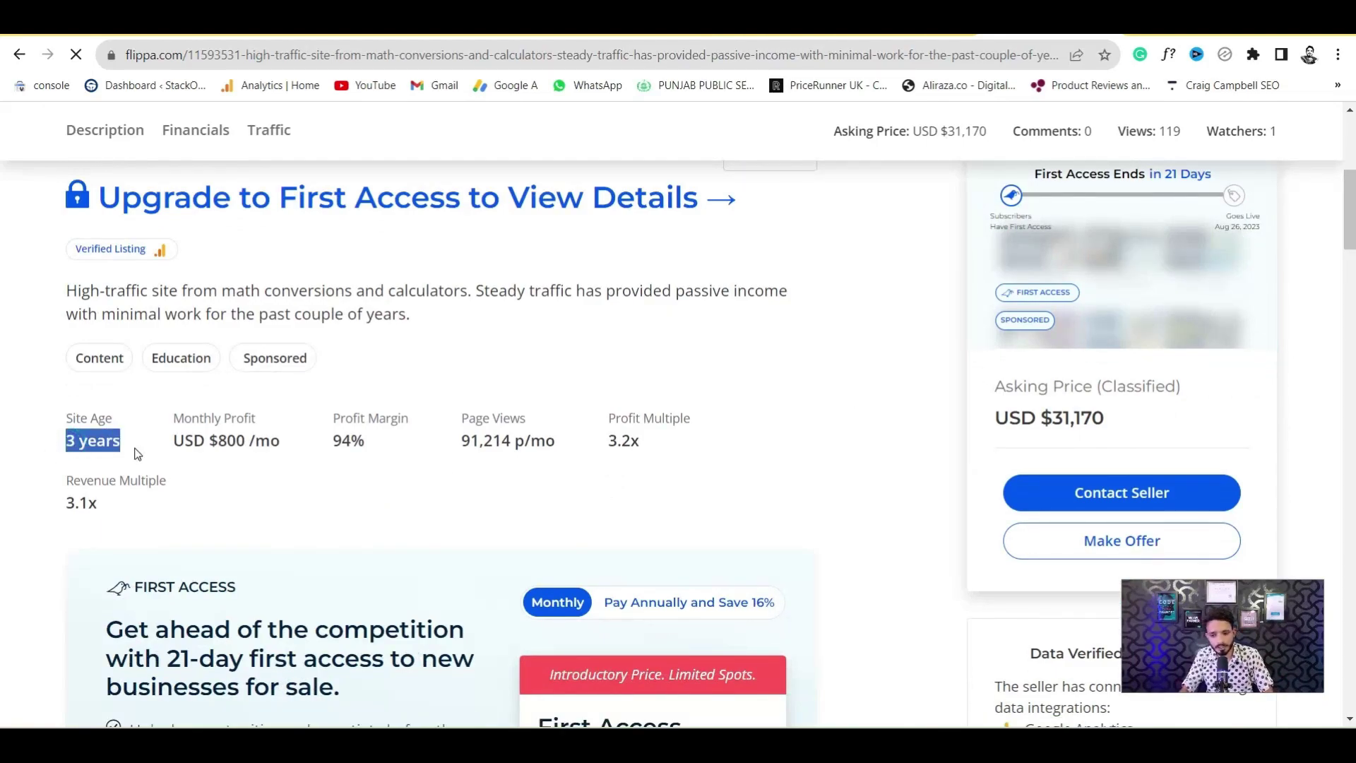